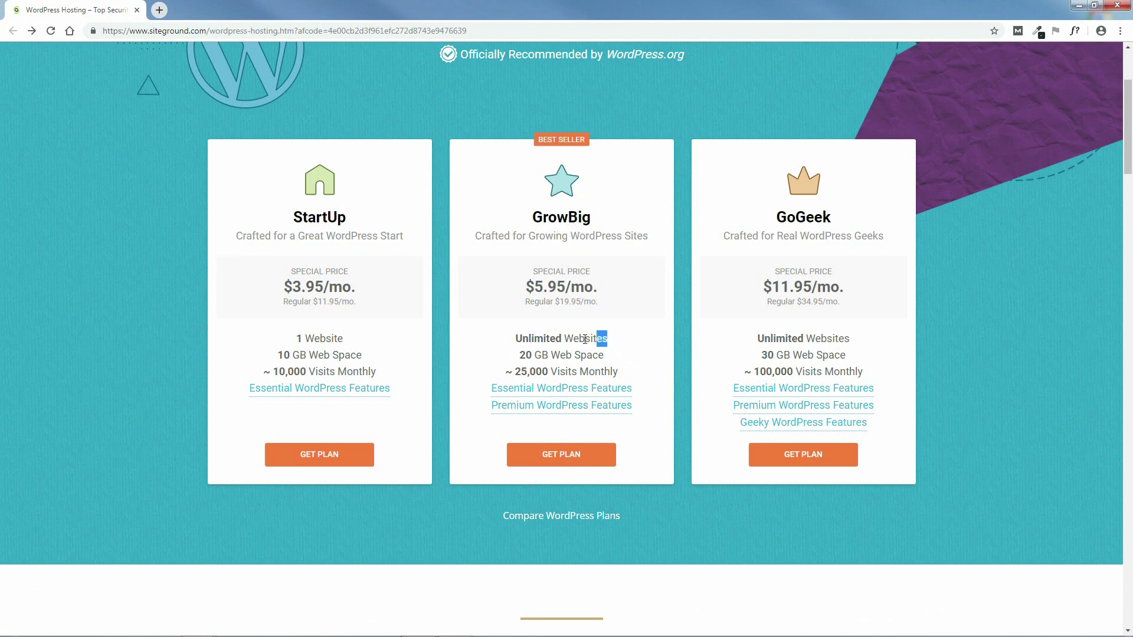
{"action": "left_click_drag", "start_coordinate": [599, 340], "coordinate": [517, 341]}
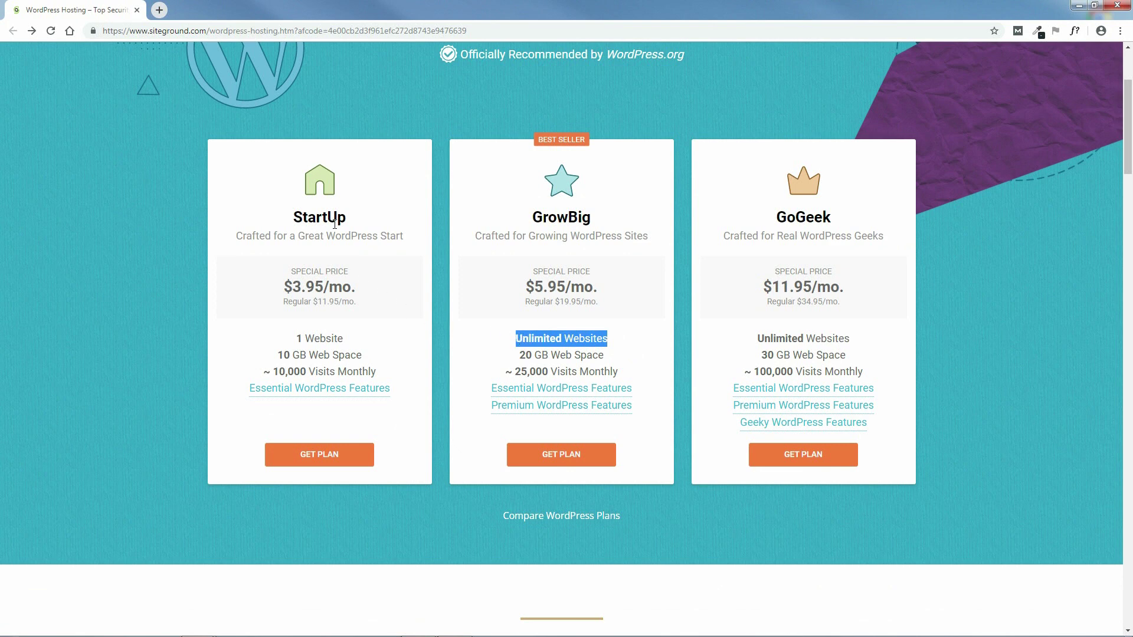
{"action": "left_click_drag", "start_coordinate": [349, 338], "coordinate": [280, 340]}
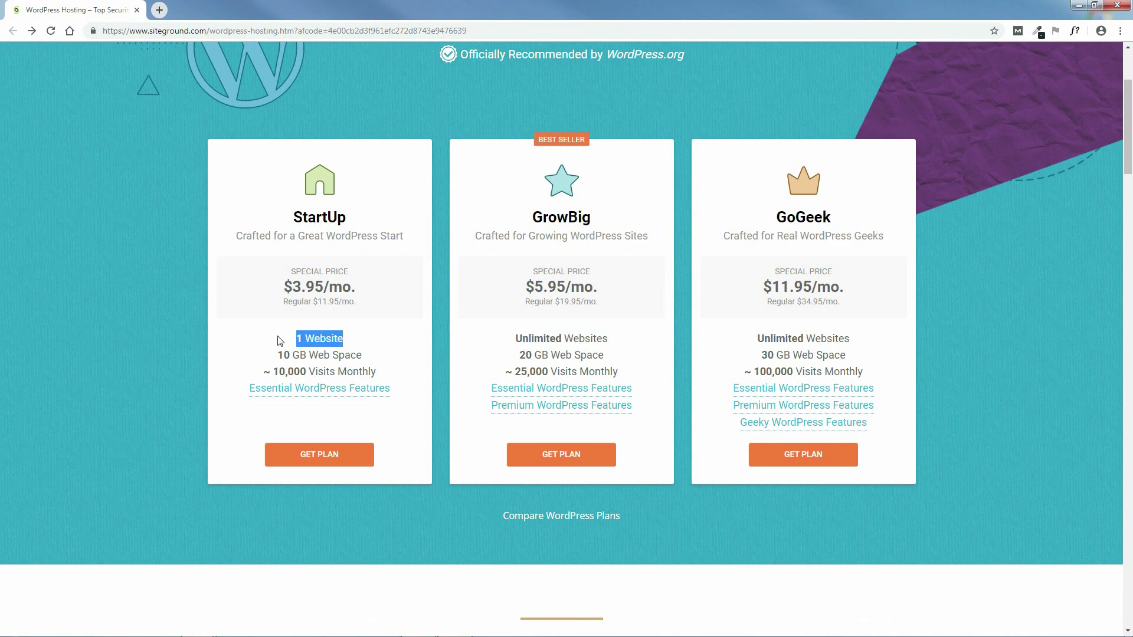
{"action": "left_click", "coordinate": [403, 328]}
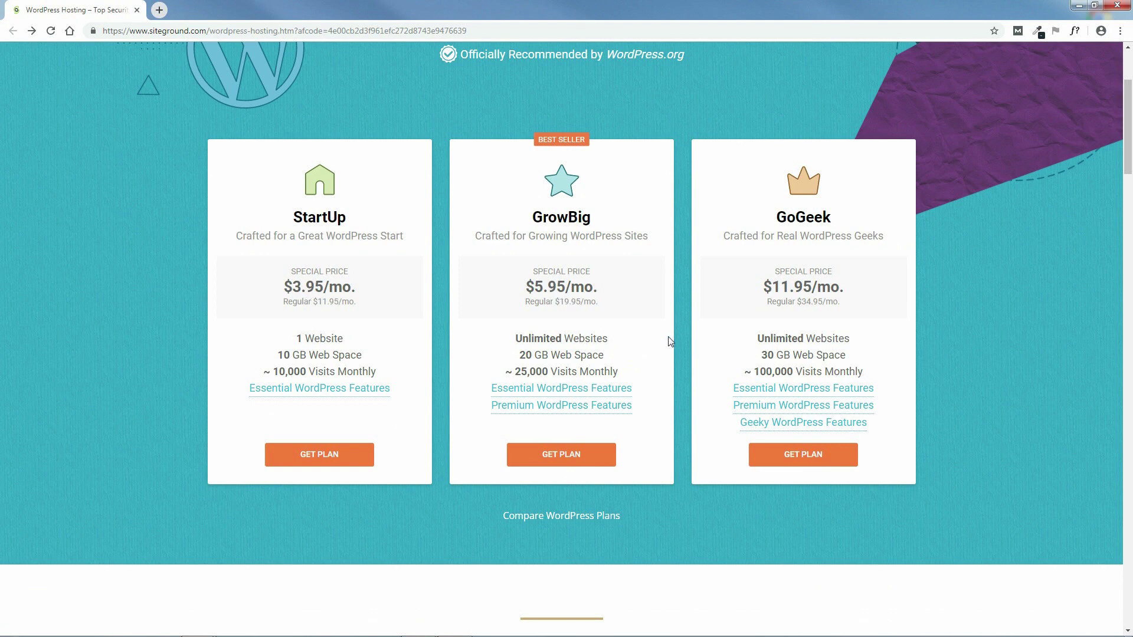
{"action": "mouse_move", "coordinate": [602, 389]}
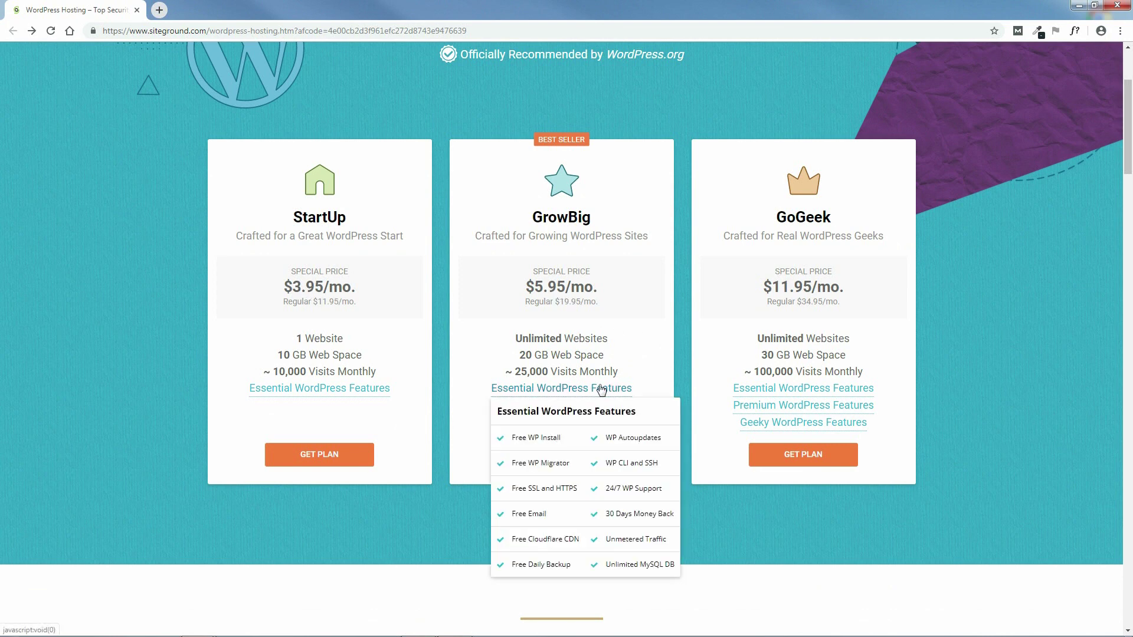
{"action": "mouse_move", "coordinate": [608, 411]}
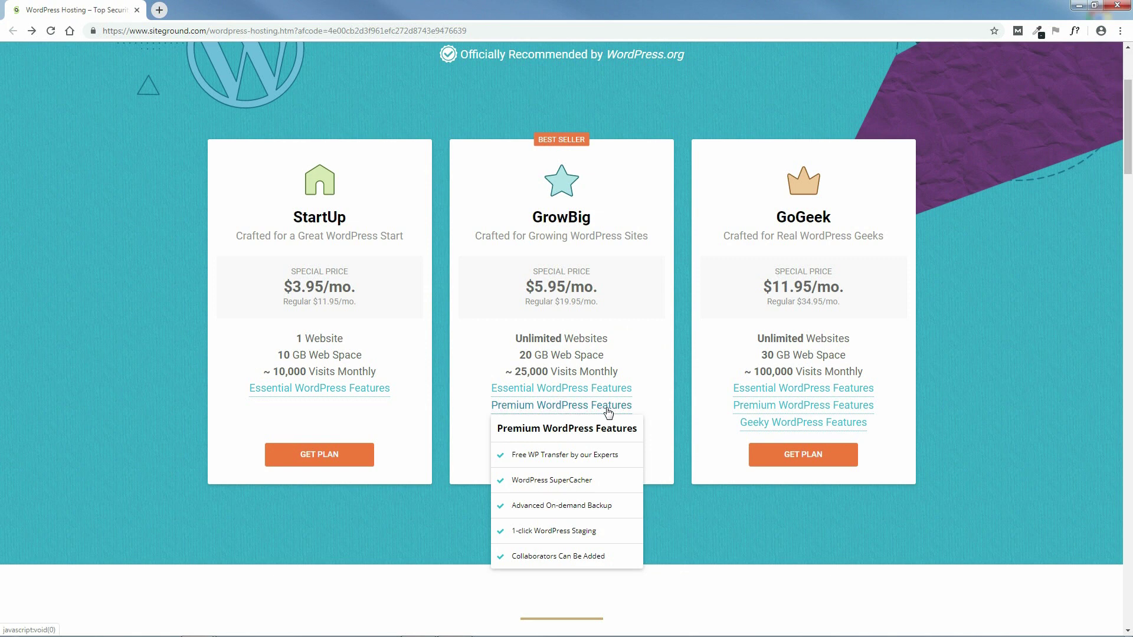
{"action": "scroll", "coordinate": [657, 419], "scroll_direction": "down", "scroll_amount": 1}
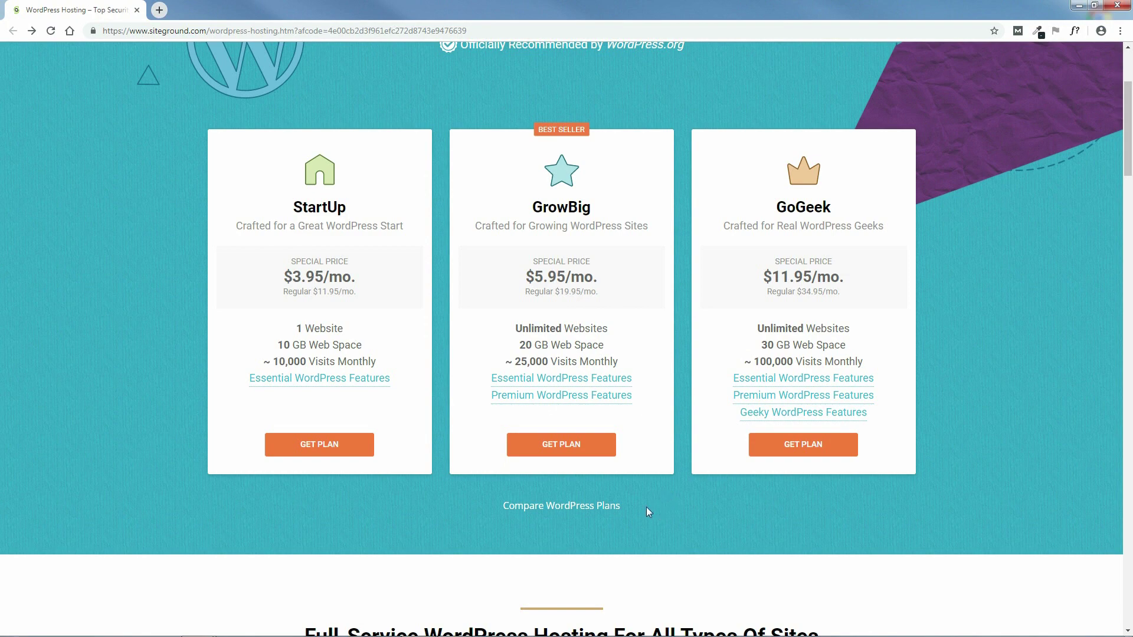
- Bring the Queue-it ecommerce speed article forward and scroll to its Expectations and Bounces statistics
{"action": "mouse_move", "coordinate": [203, 626]}
{"action": "left_click", "coordinate": [187, 563]}
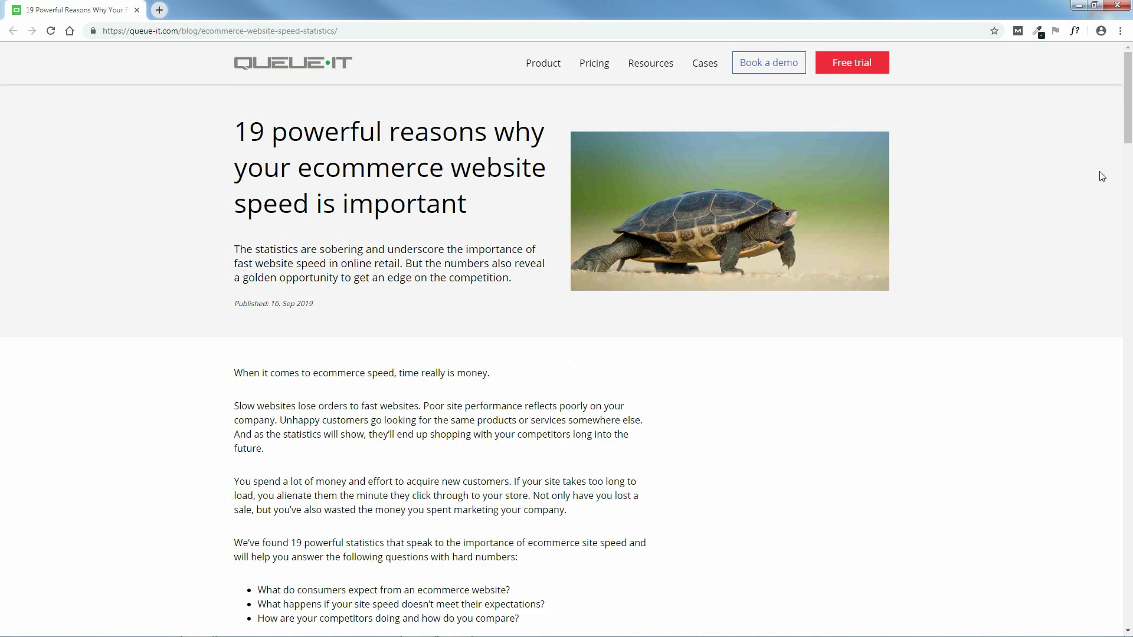
{"action": "left_click_drag", "start_coordinate": [1127, 112], "coordinate": [1130, 180]}
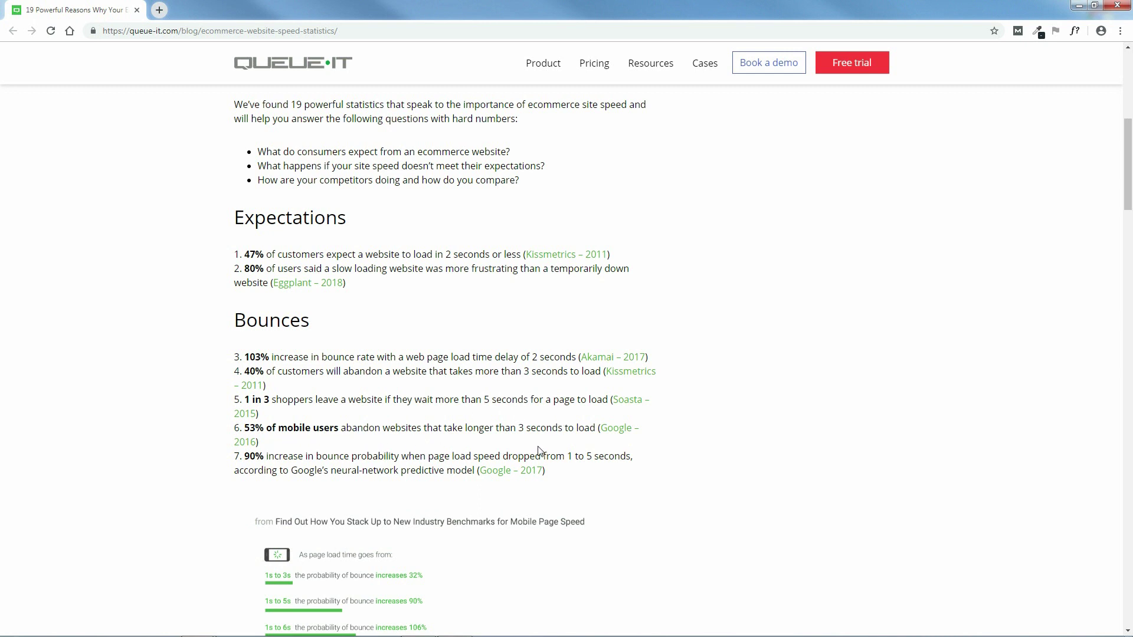
- Scroll through the article's conversion, customer experience and competition figures, then minimize its window
{"action": "left_click_drag", "start_coordinate": [1131, 165], "coordinate": [1130, 256]}
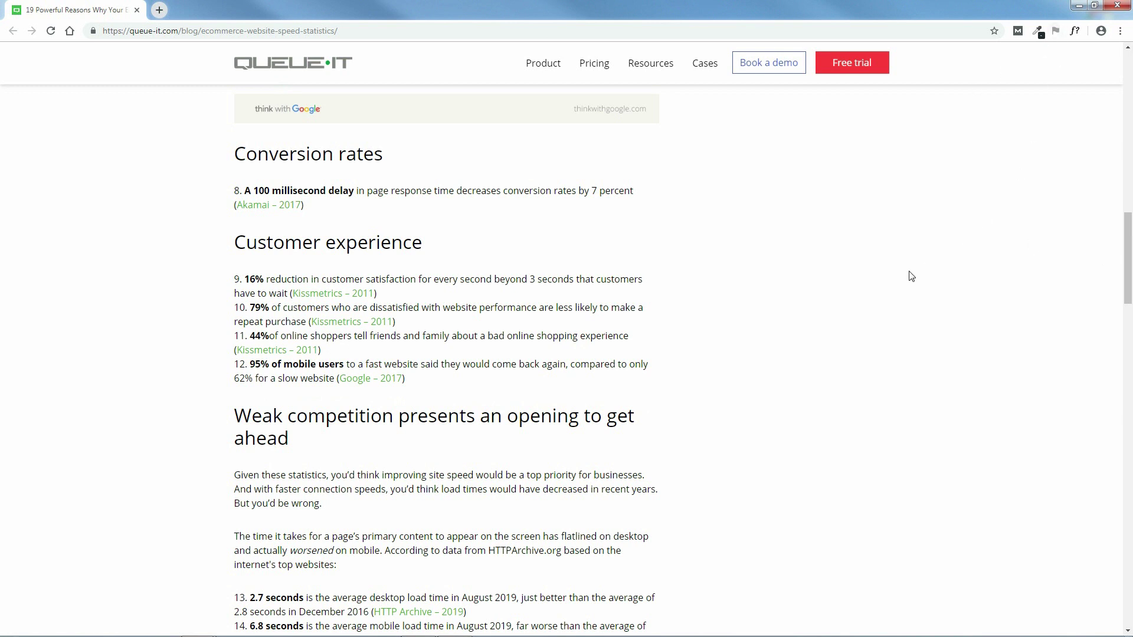
{"action": "left_click_drag", "start_coordinate": [1128, 273], "coordinate": [1130, 117]}
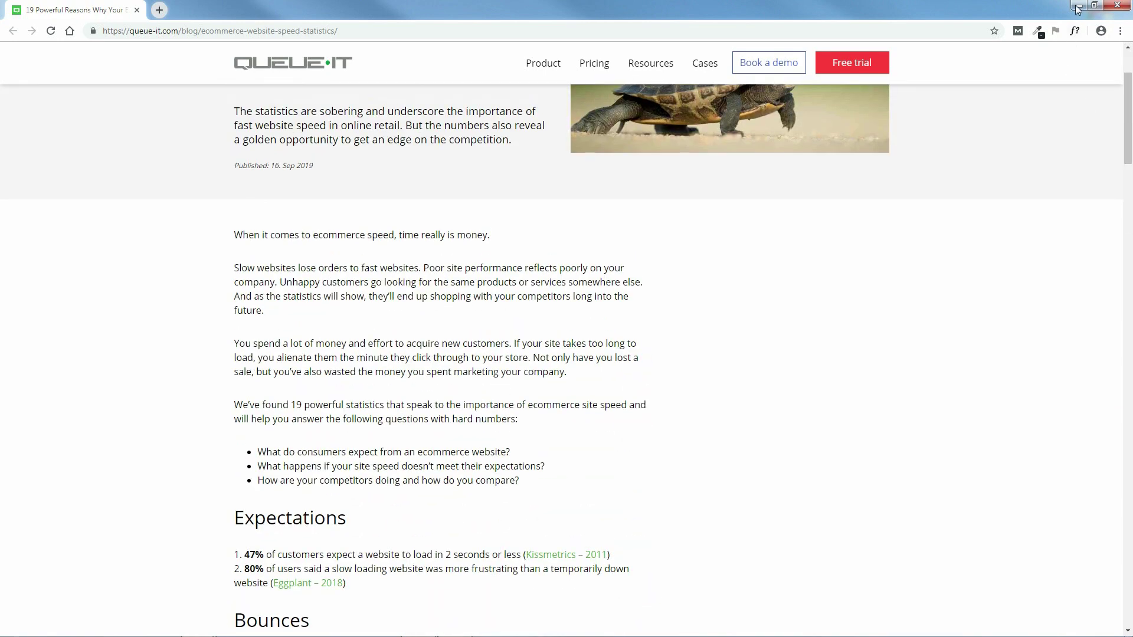
{"action": "left_click", "coordinate": [1077, 7]}
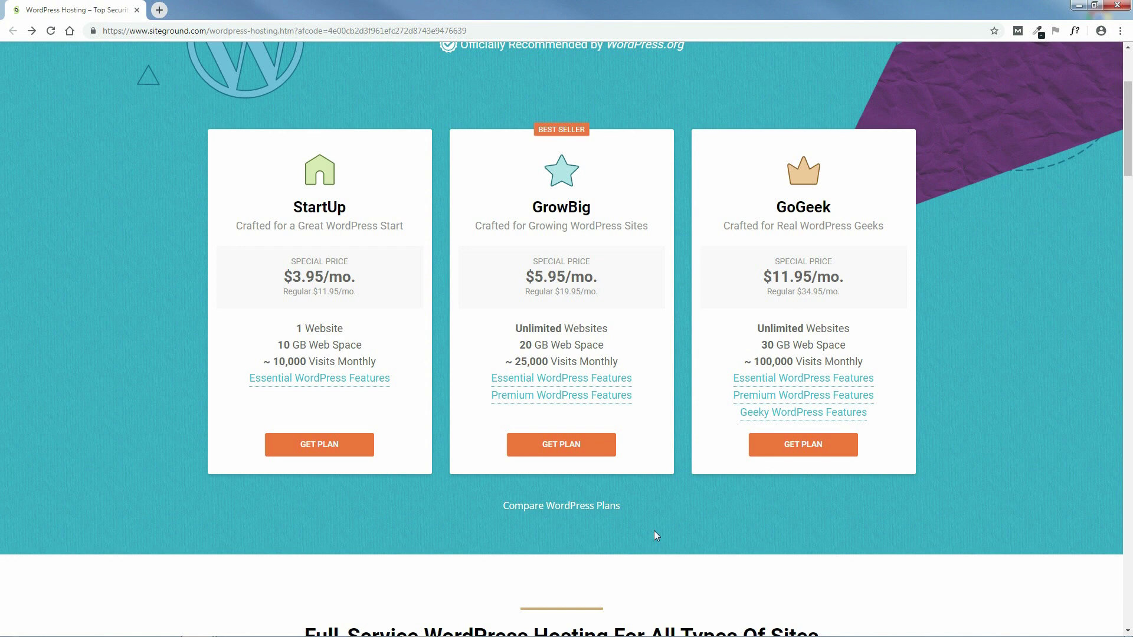
- Order the GrowBig plan and register the new domain yourecommercewebsite.com
{"action": "left_click", "coordinate": [578, 453]}
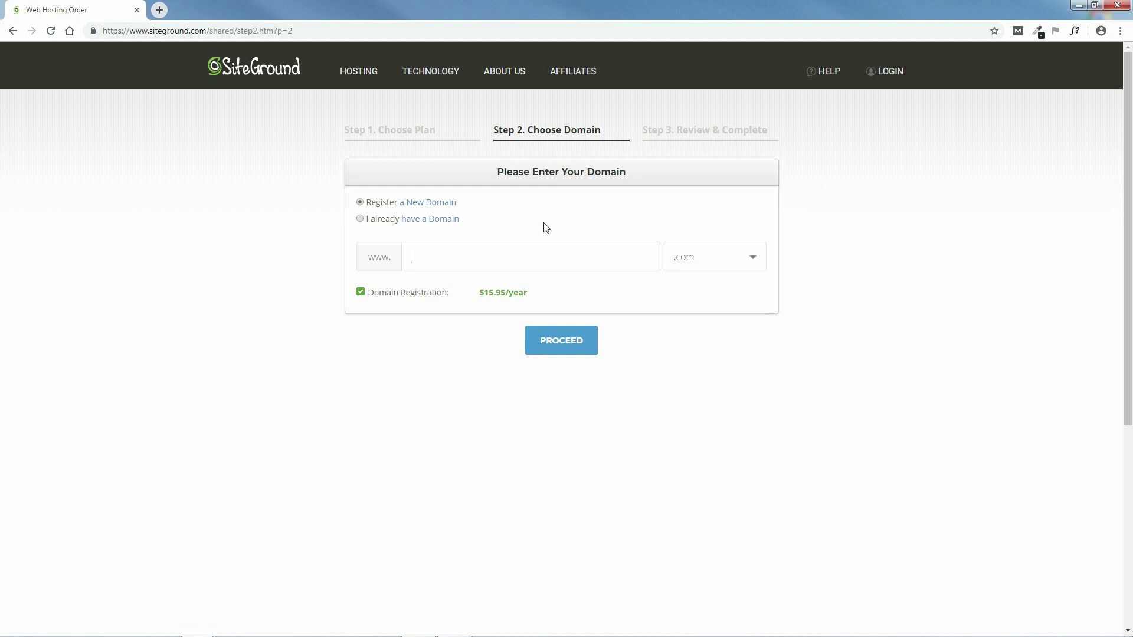
{"action": "type", "text": "yourecommercewebsite"}
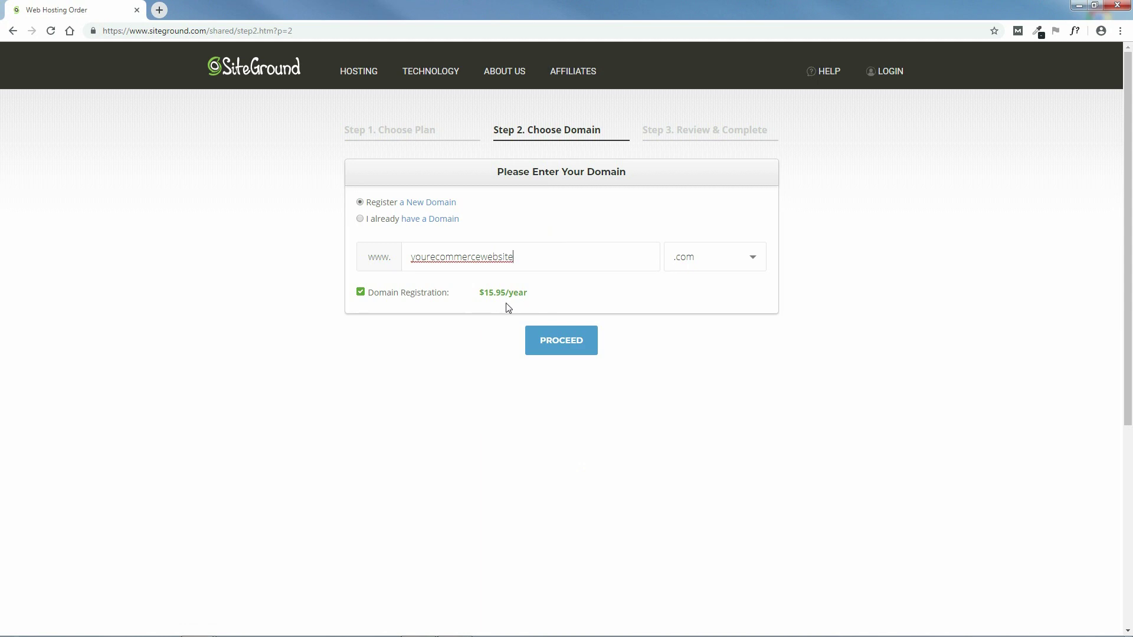
{"action": "left_click", "coordinate": [560, 349]}
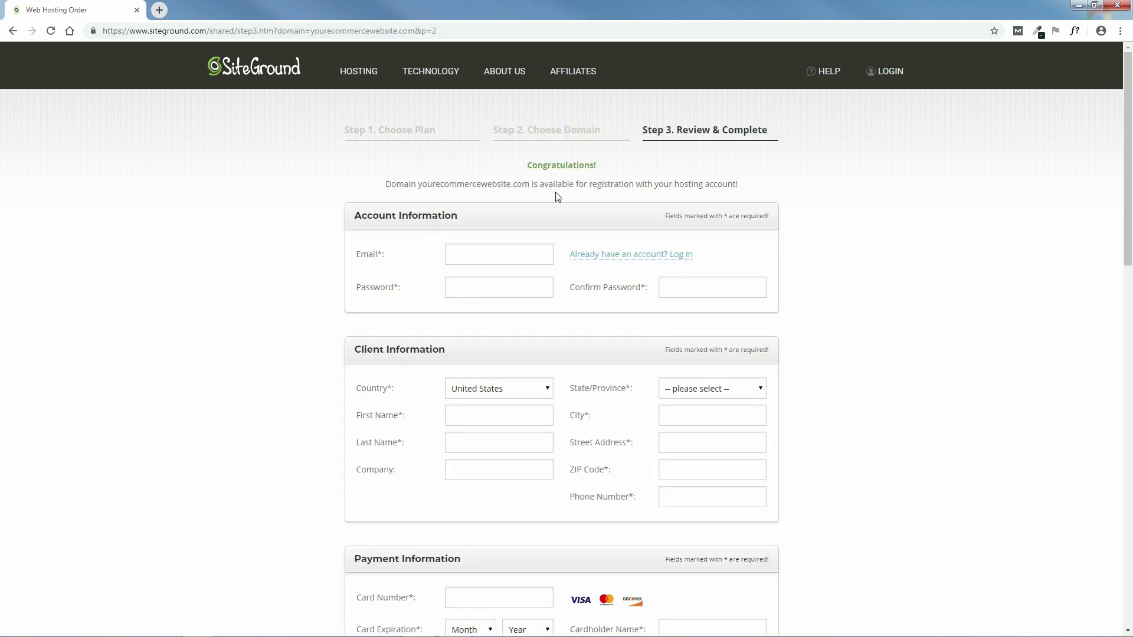
{"action": "left_click_drag", "start_coordinate": [384, 184], "coordinate": [765, 195]}
{"action": "left_click", "coordinate": [760, 186]}
{"action": "left_click_drag", "start_coordinate": [1128, 236], "coordinate": [1127, 326]}
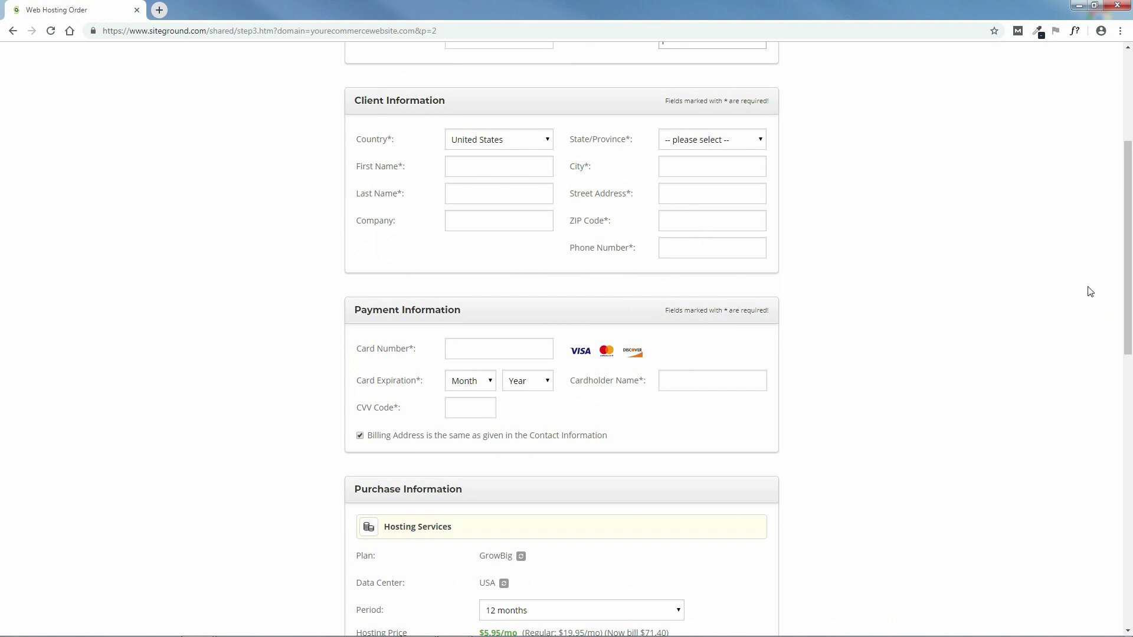
{"action": "scroll", "coordinate": [1089, 295], "scroll_direction": "down", "scroll_amount": 3}
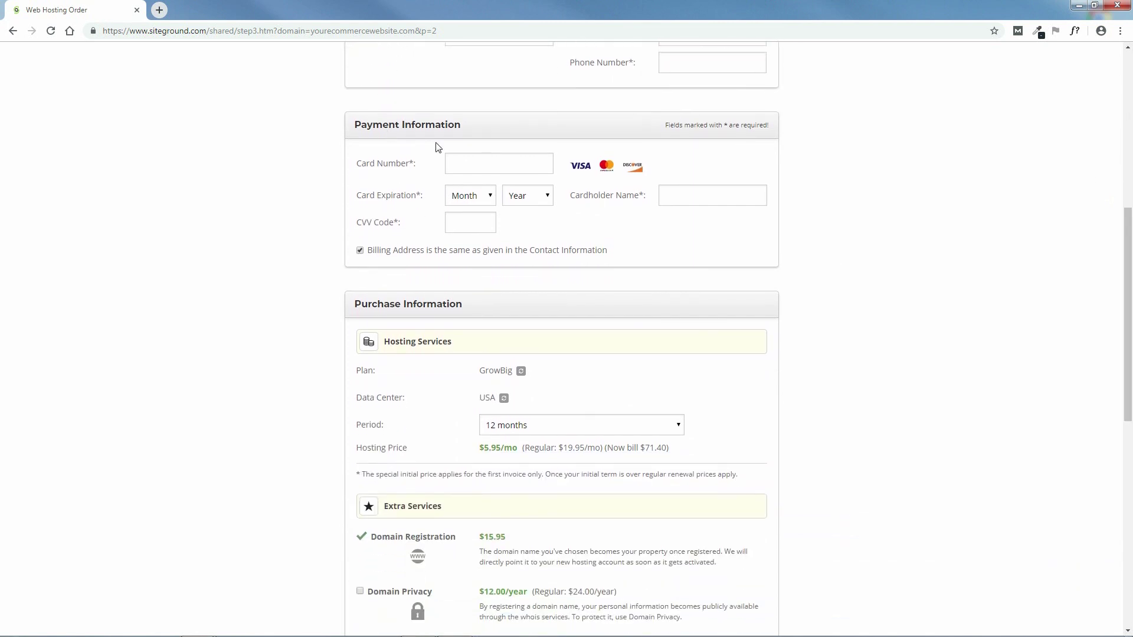
{"action": "left_click_drag", "start_coordinate": [1128, 293], "coordinate": [1132, 355]}
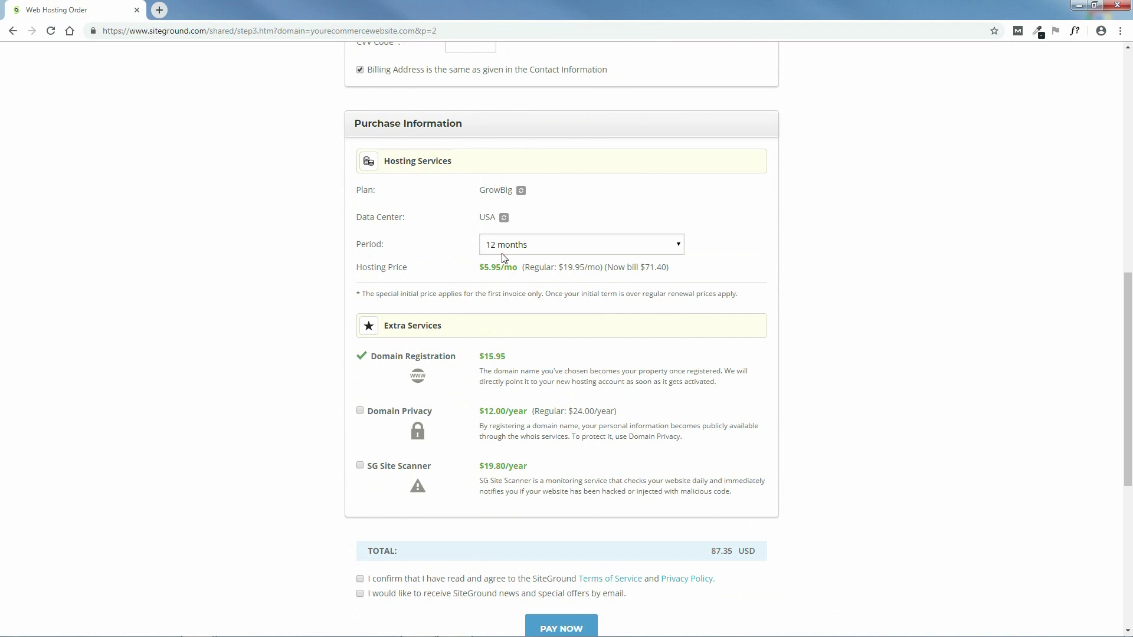
- Keep the 12-month billing period and add Domain Privacy and SG Site Scanner
{"action": "left_click", "coordinate": [540, 253]}
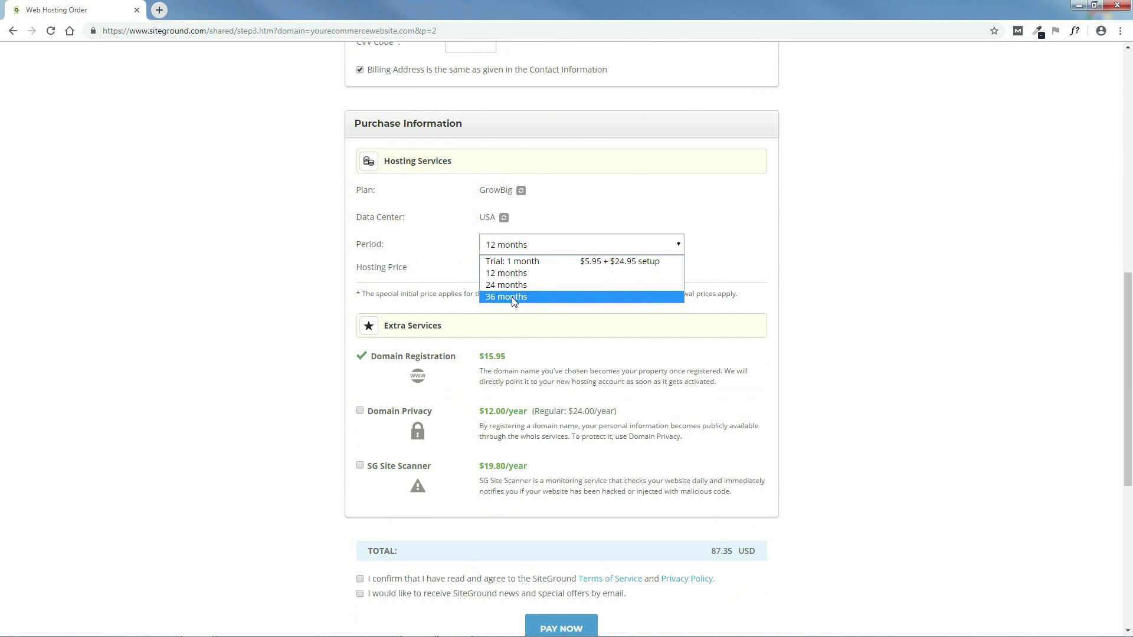
{"action": "left_click", "coordinate": [506, 277]}
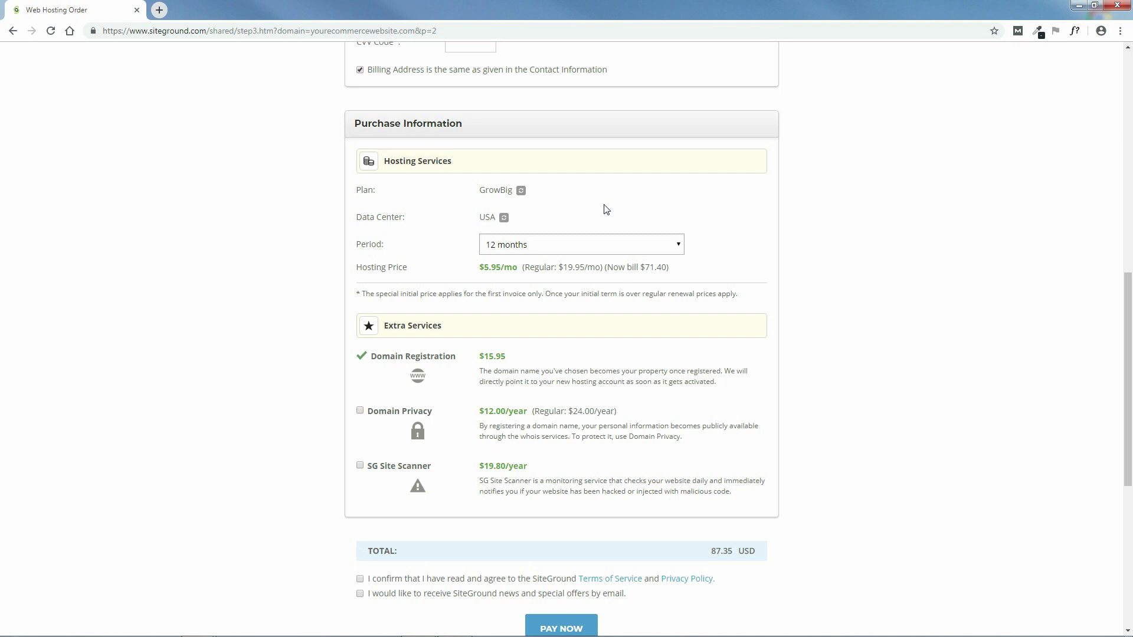
{"action": "scroll", "coordinate": [779, 295], "scroll_direction": "down", "scroll_amount": 3}
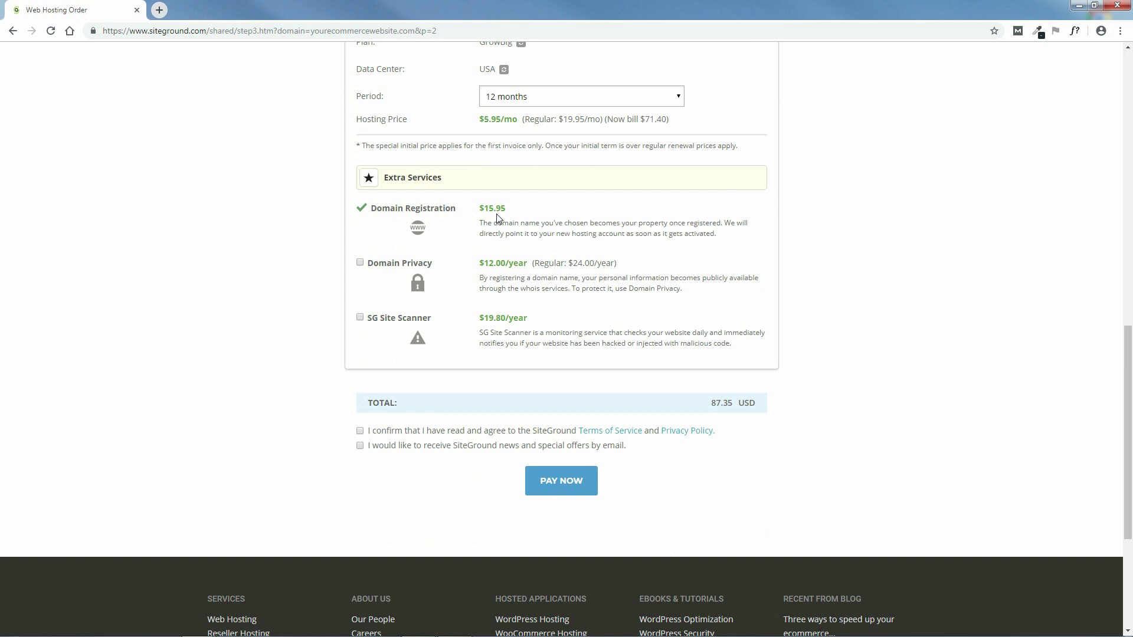
{"action": "left_click", "coordinate": [360, 263]}
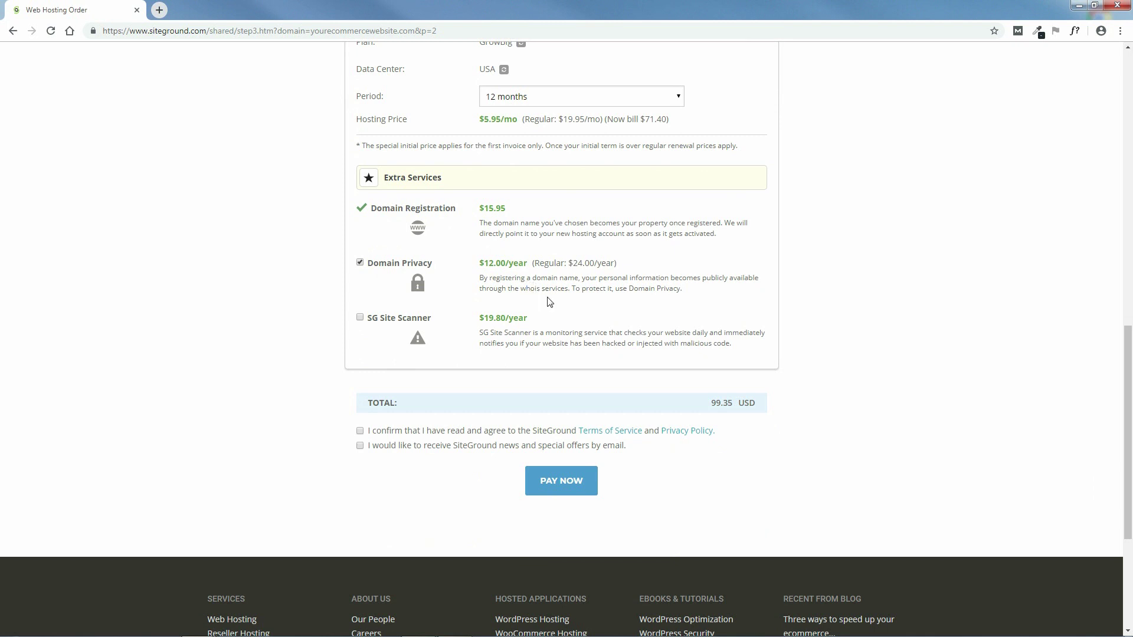
{"action": "left_click", "coordinate": [360, 319]}
- Accept the terms, opt in to SiteGround news, and pay the 119.15 USD order
{"action": "scroll", "coordinate": [1130, 394], "scroll_direction": "down", "scroll_amount": 1}
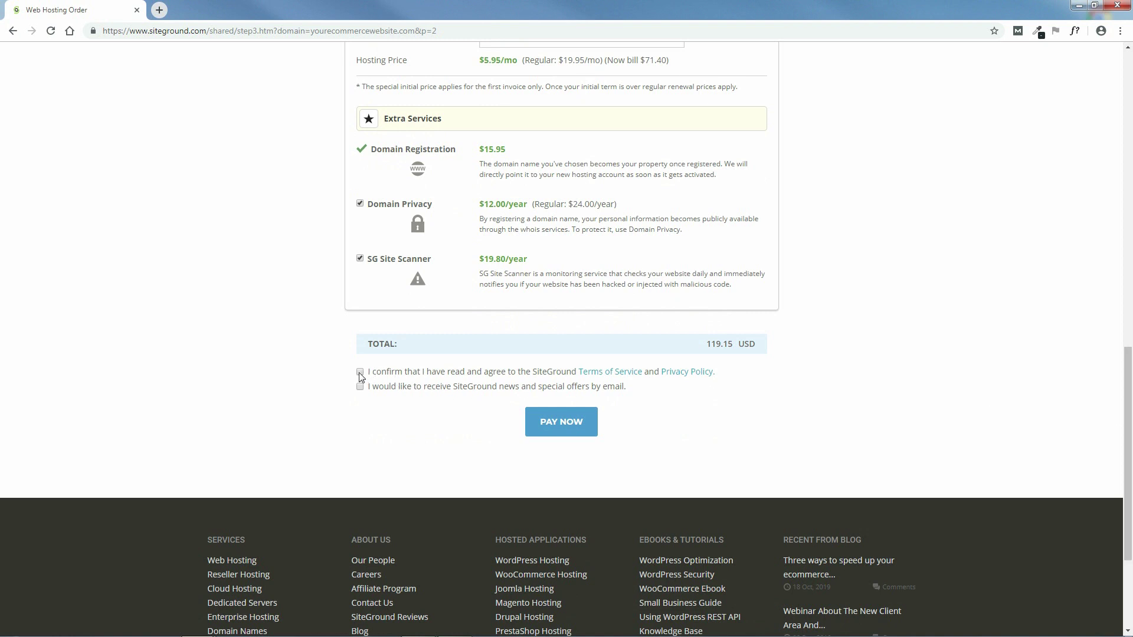
{"action": "left_click", "coordinate": [359, 372]}
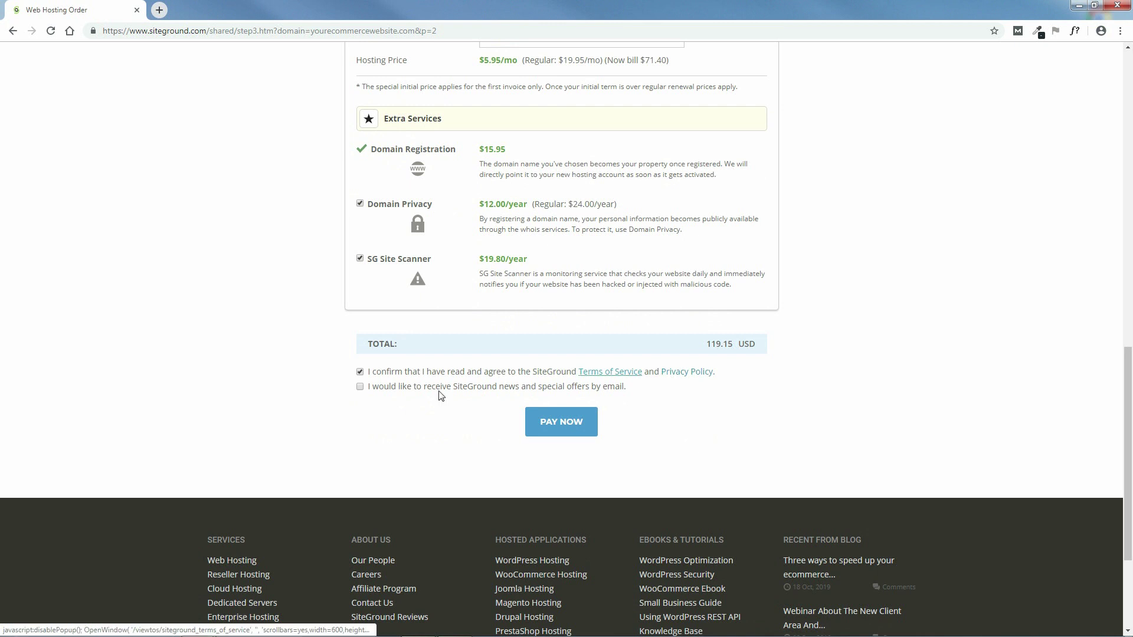
{"action": "left_click", "coordinate": [360, 387]}
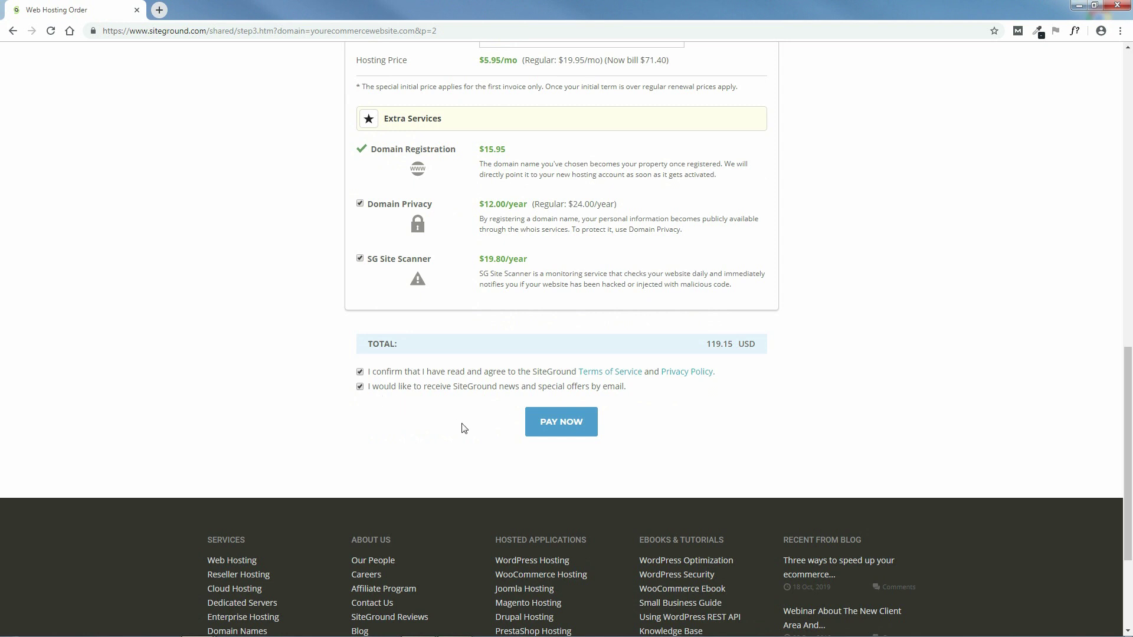
{"action": "left_click", "coordinate": [561, 427]}
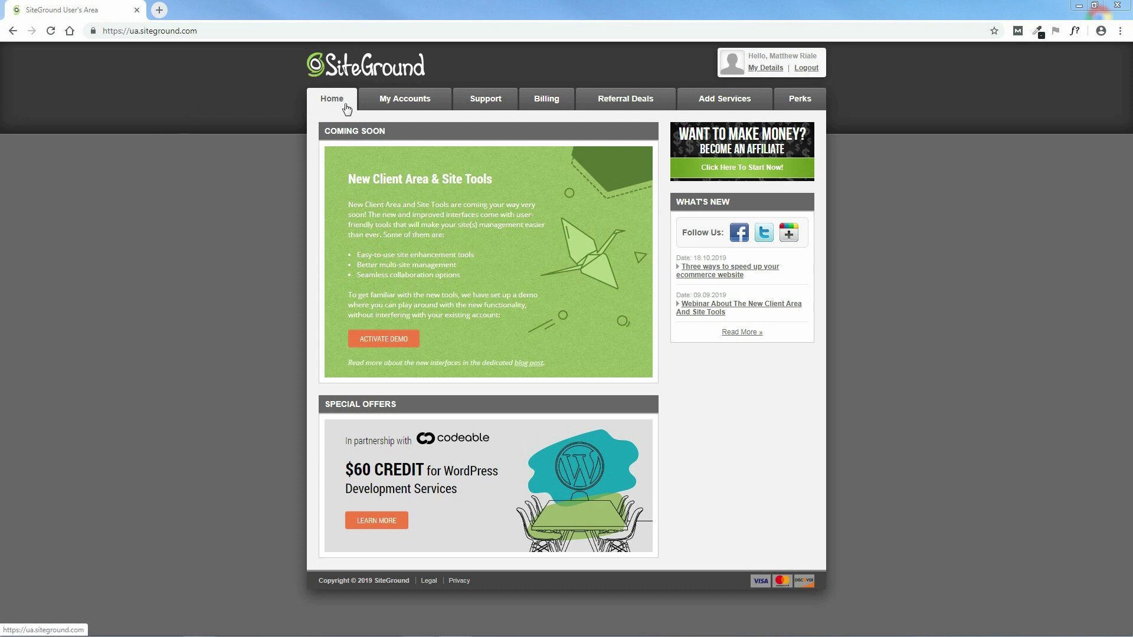
- Show the My Accounts page with the GrowBig account's WordPress installations and domains
{"action": "left_click", "coordinate": [413, 104]}
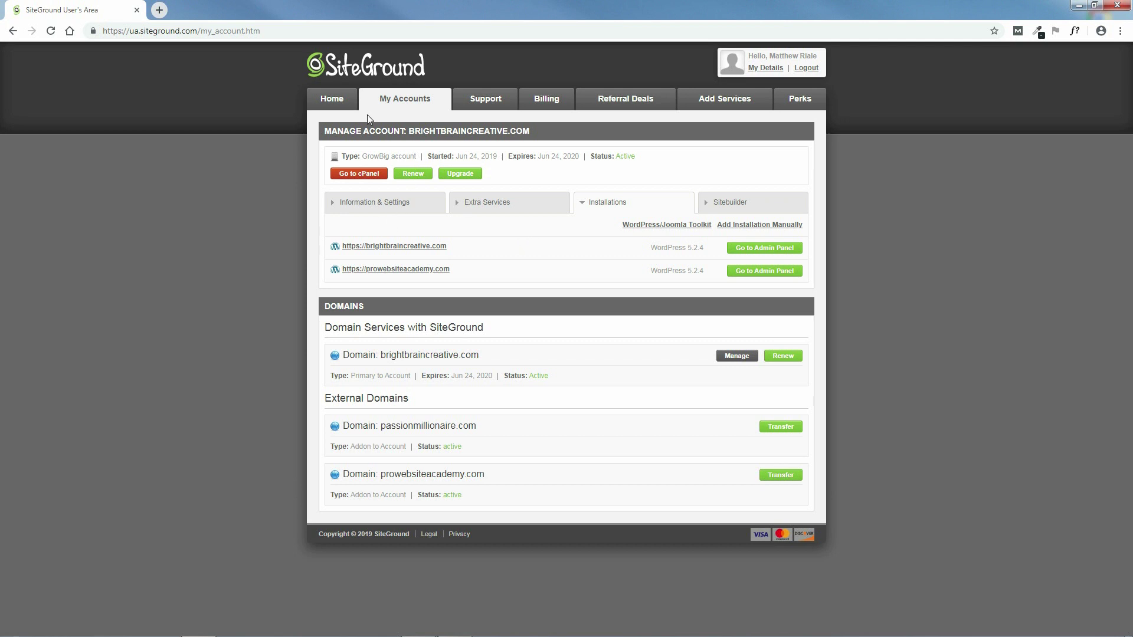
- Look through the Support page's WordPress assistance topics, then switch to the Billing page
{"action": "left_click", "coordinate": [487, 100]}
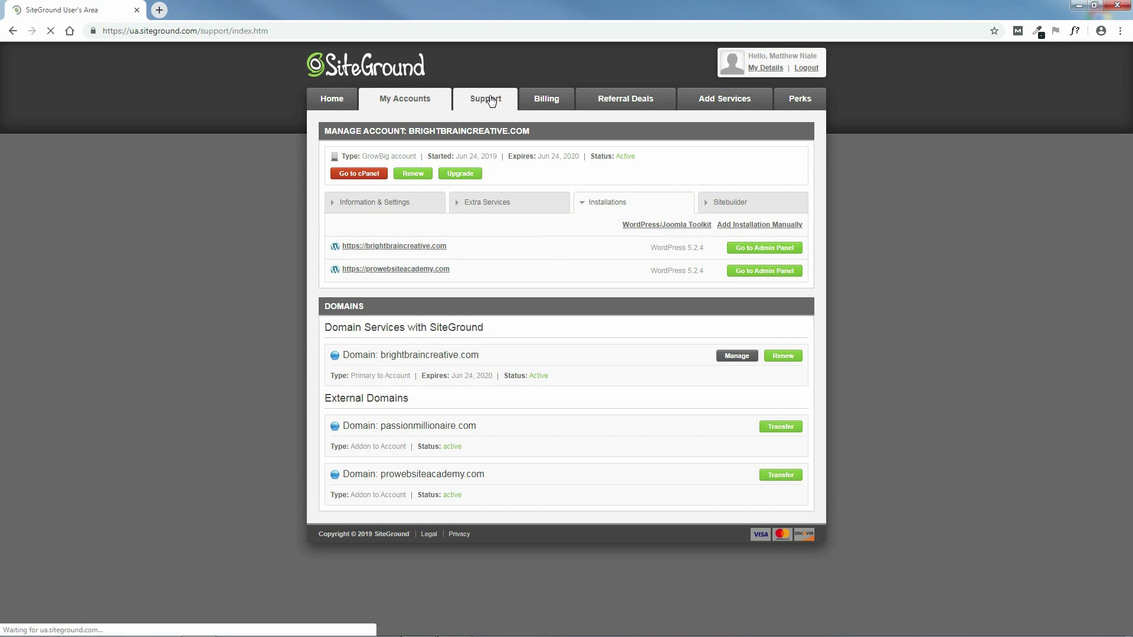
{"action": "scroll", "coordinate": [1131, 271], "scroll_direction": "down", "scroll_amount": 2}
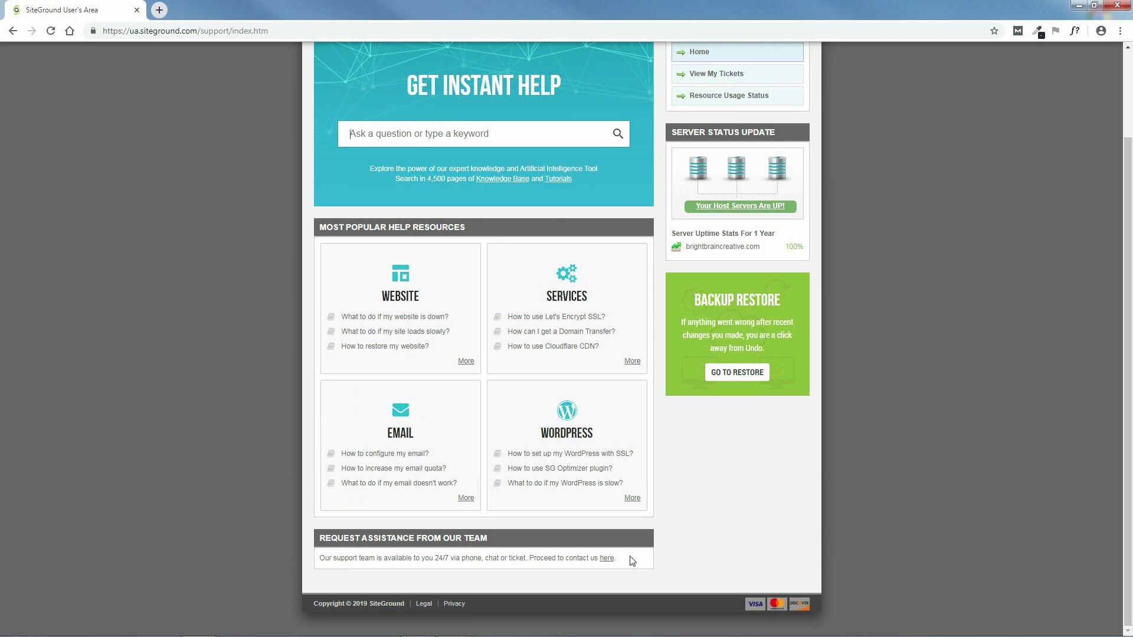
{"action": "left_click", "coordinate": [607, 560]}
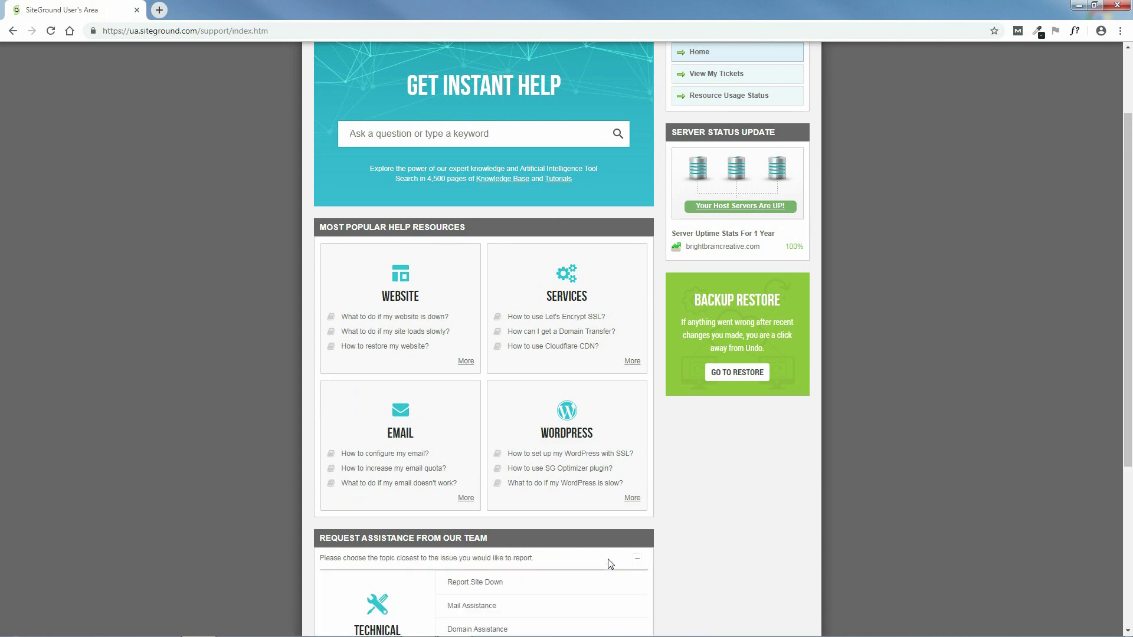
{"action": "scroll", "coordinate": [1131, 381], "scroll_direction": "down", "scroll_amount": 2}
{"action": "scroll", "coordinate": [1131, 380], "scroll_direction": "down", "scroll_amount": 6}
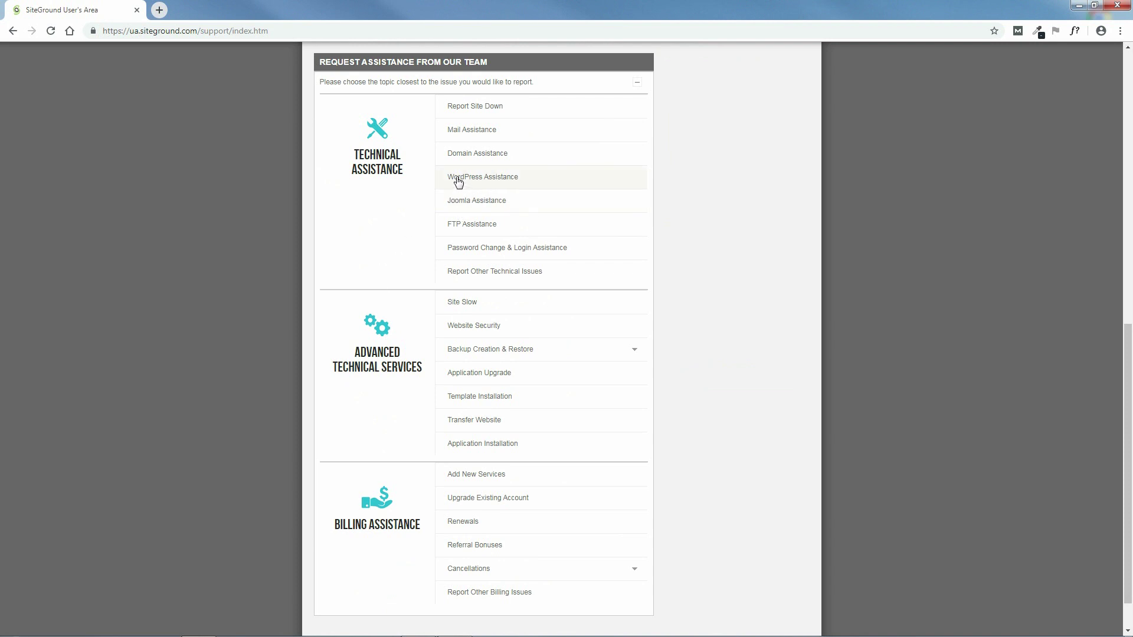
{"action": "left_click", "coordinate": [482, 178]}
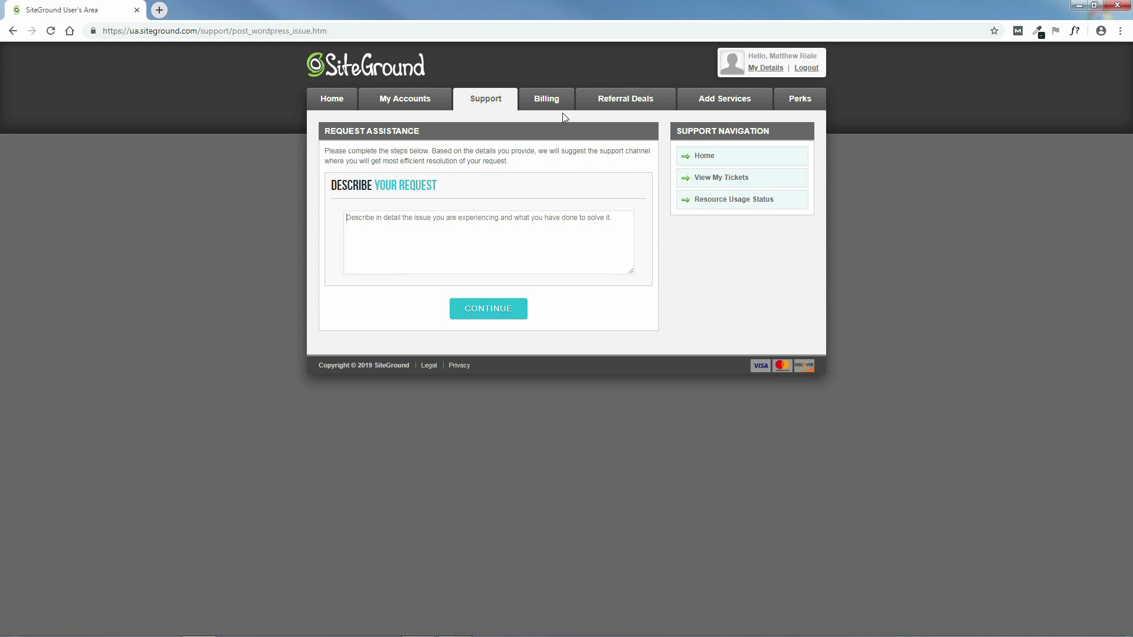
{"action": "left_click", "coordinate": [548, 107]}
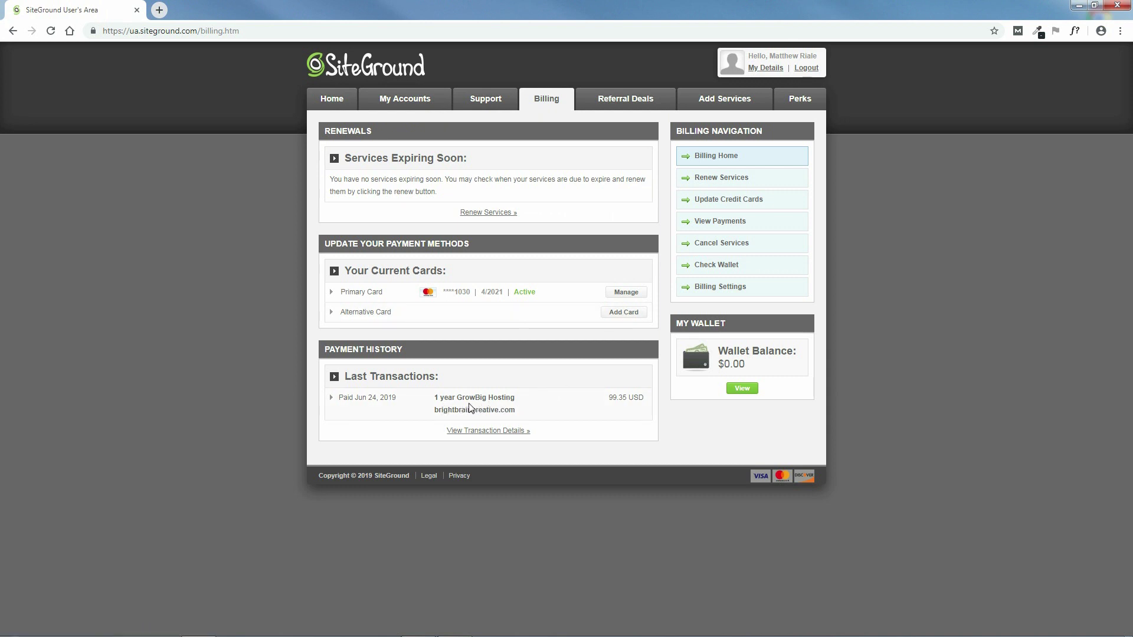
- Browse Referral Deals, Add Services and Perks, then launch the account's cPanel from My Accounts
{"action": "left_click", "coordinate": [621, 101]}
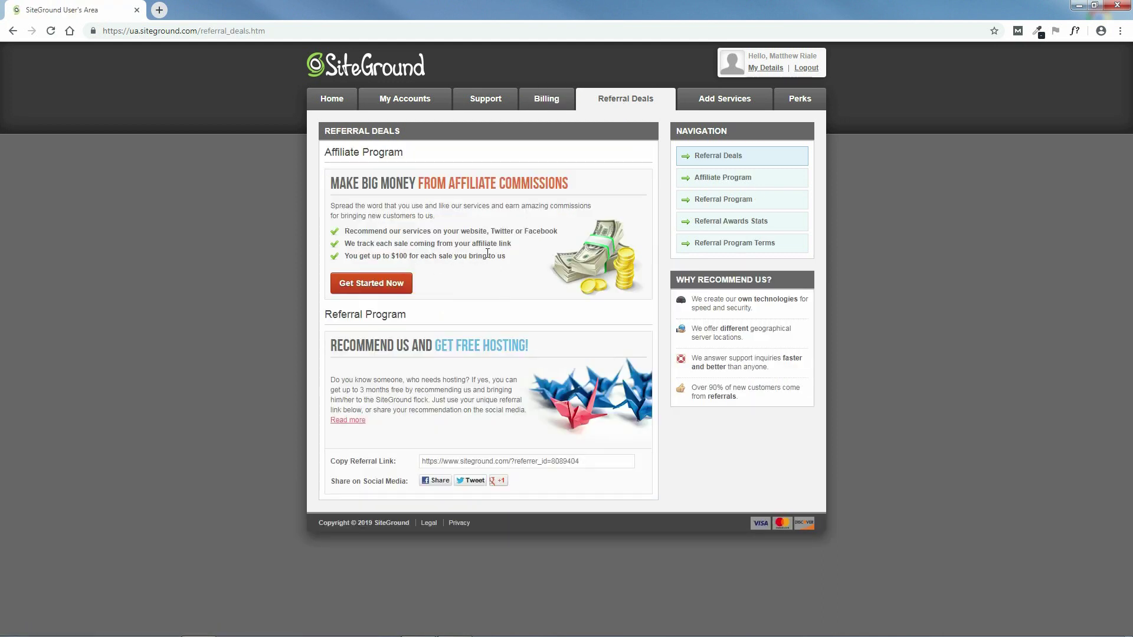
{"action": "left_click", "coordinate": [723, 100]}
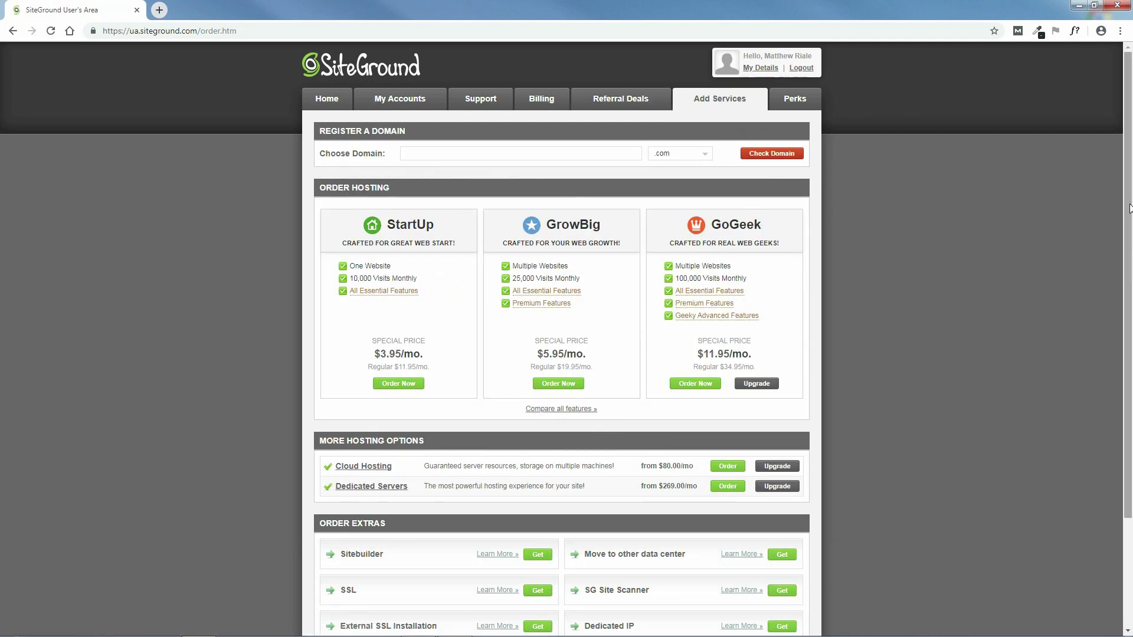
{"action": "scroll", "coordinate": [1130, 208], "scroll_direction": "down", "scroll_amount": 3}
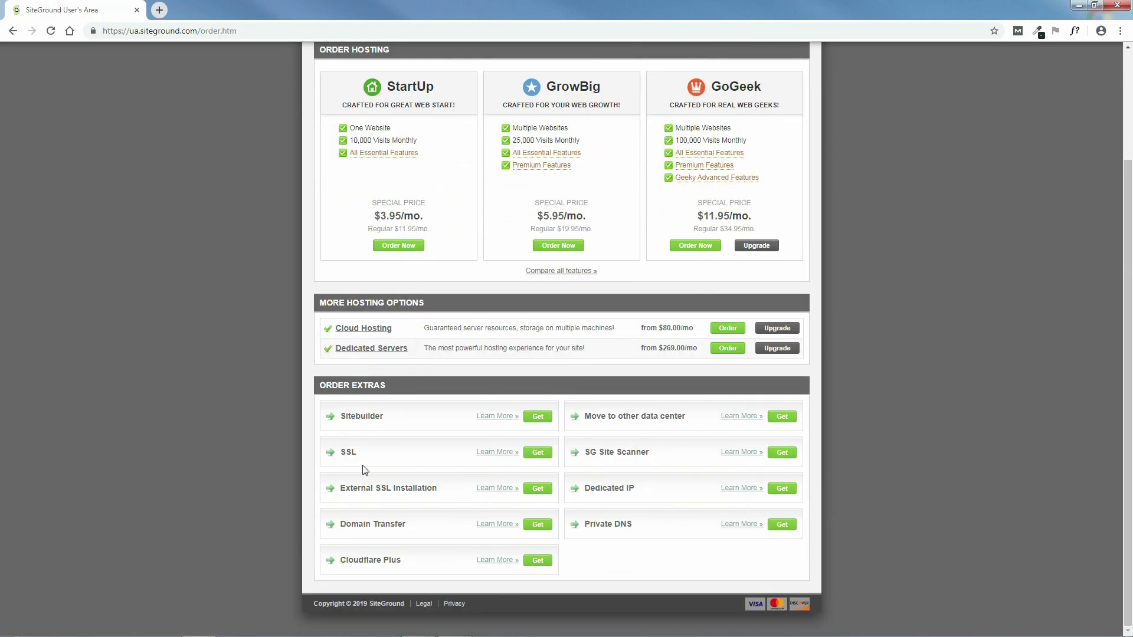
{"action": "scroll", "coordinate": [364, 469], "scroll_direction": "up", "scroll_amount": 3}
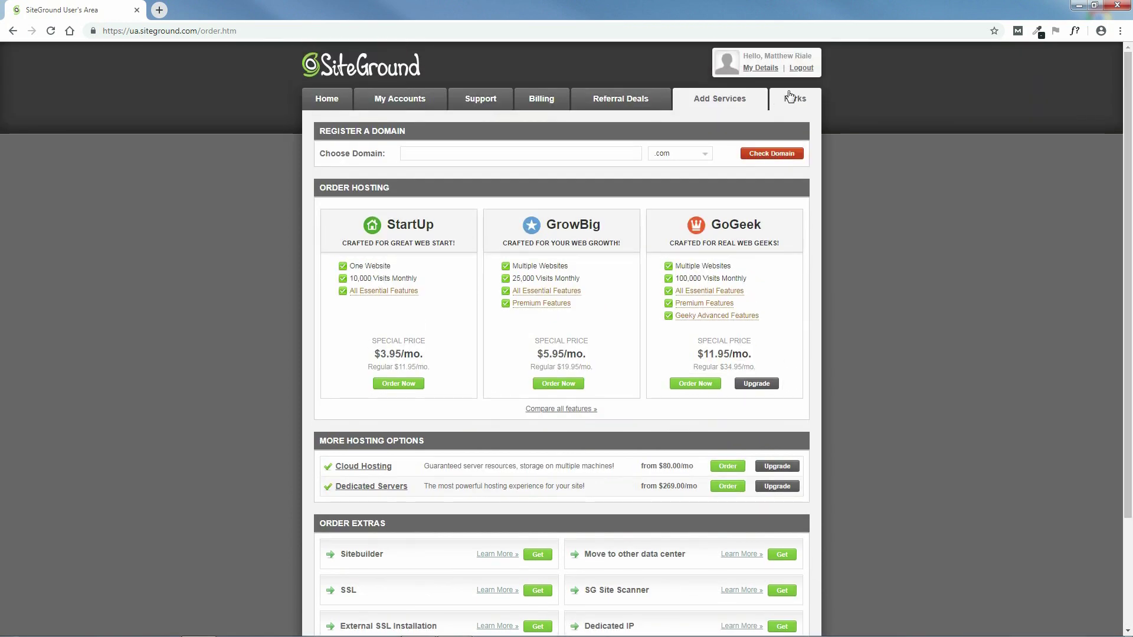
{"action": "left_click", "coordinate": [789, 98]}
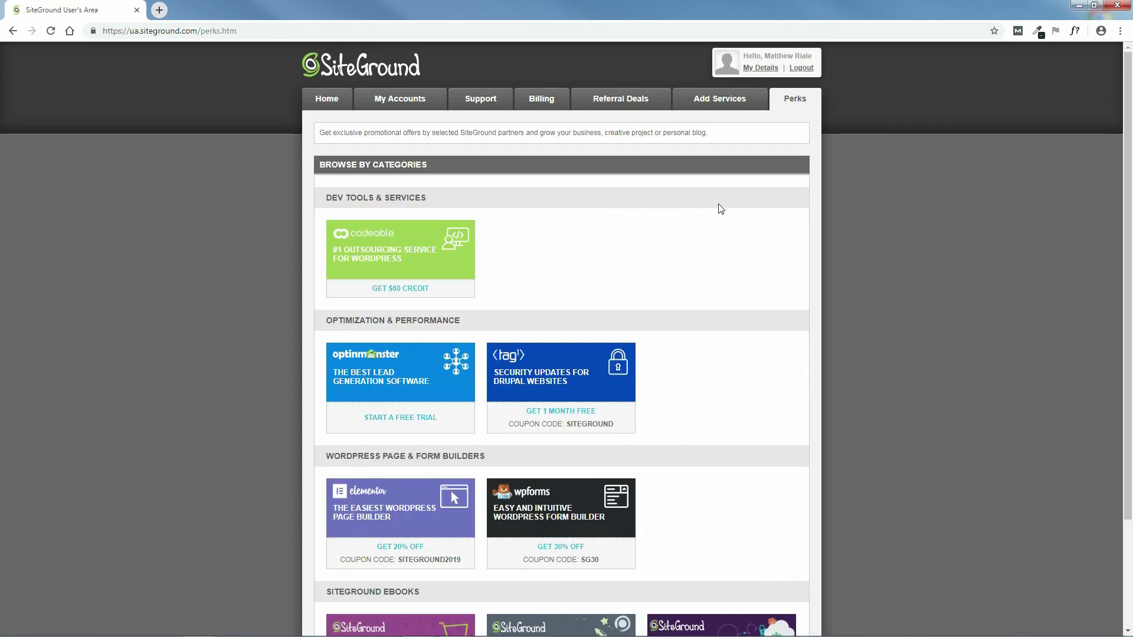
{"action": "left_click", "coordinate": [400, 100]}
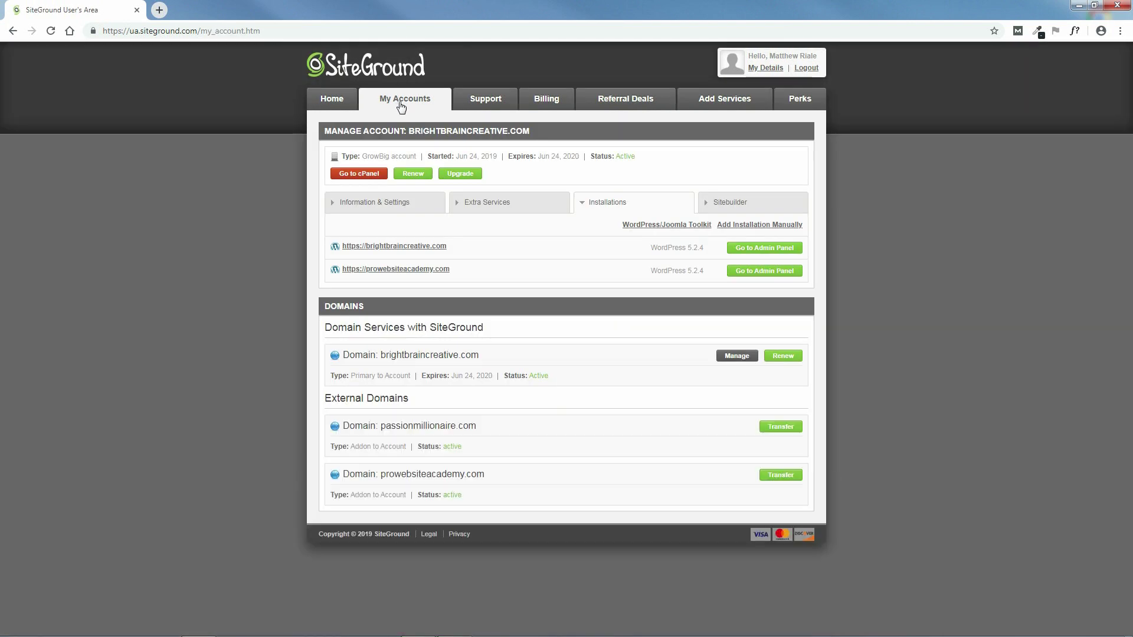
{"action": "left_click", "coordinate": [358, 174]}
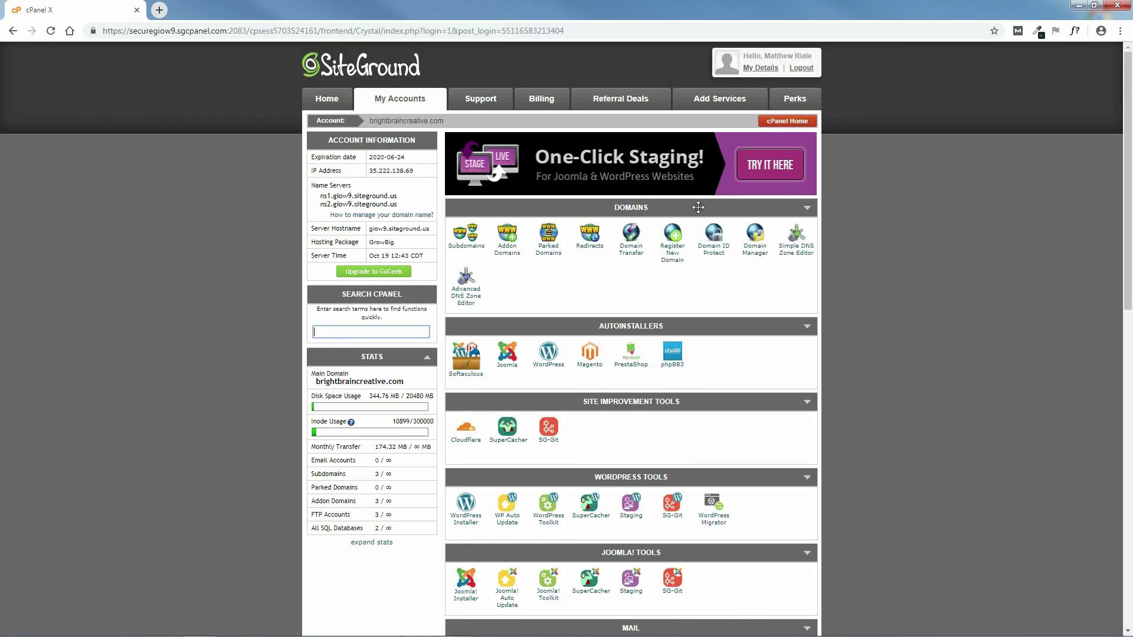
- Open Softaculous from Autoinstallers and start a WordPress installation
{"action": "scroll", "coordinate": [1127, 210], "scroll_direction": "down", "scroll_amount": 2}
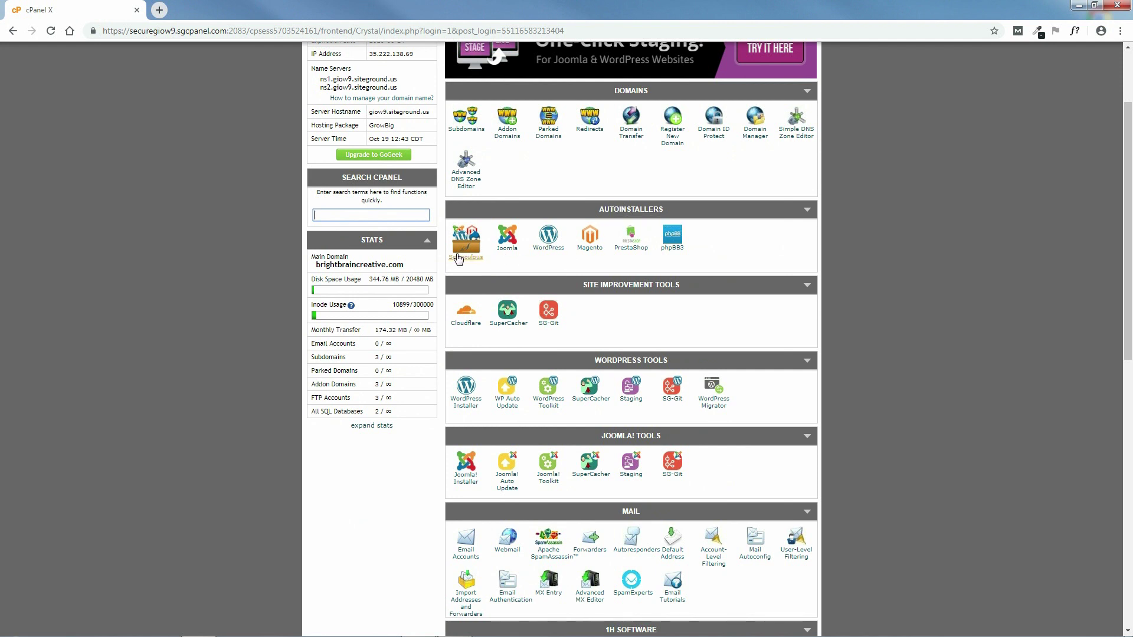
{"action": "left_click", "coordinate": [466, 257]}
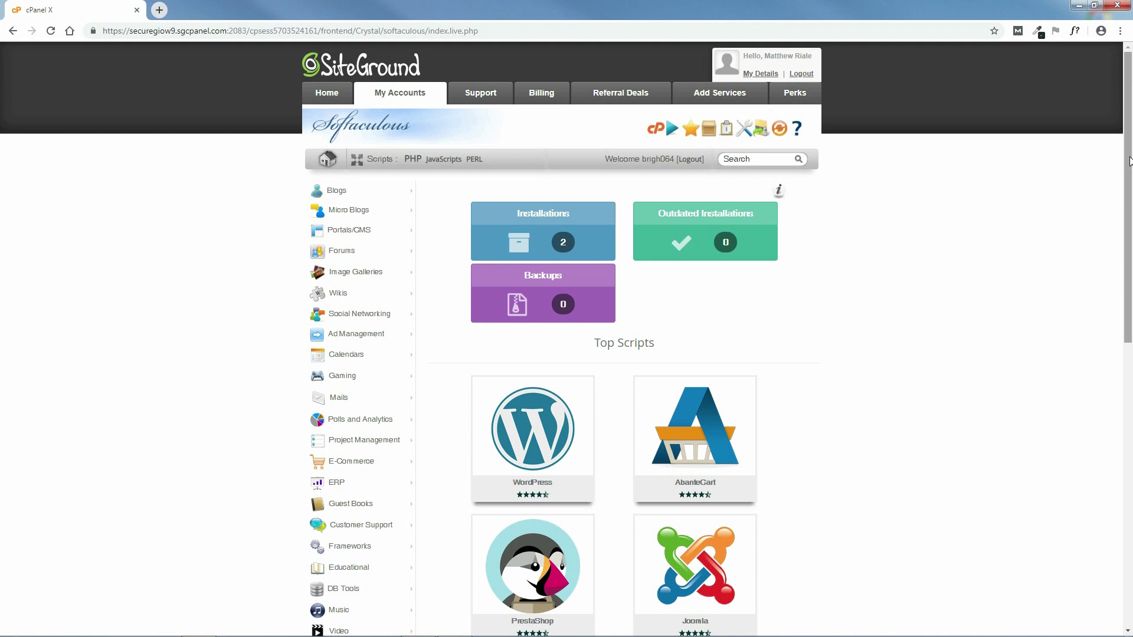
{"action": "scroll", "coordinate": [1126, 253], "scroll_direction": "down", "scroll_amount": 3}
{"action": "mouse_move", "coordinate": [527, 272]}
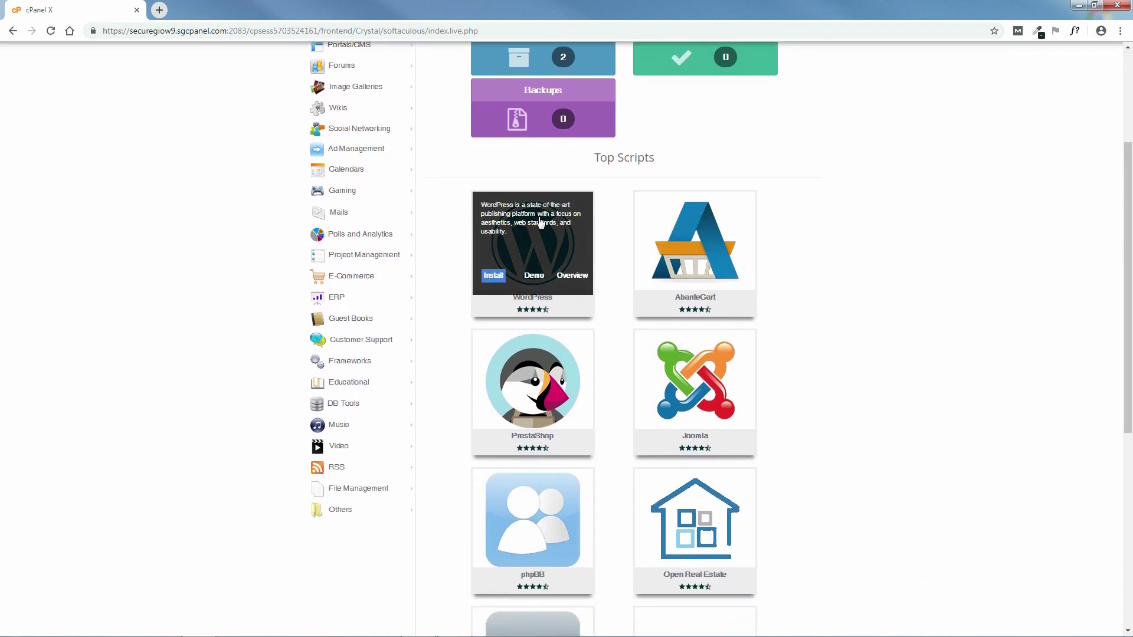
{"action": "left_click", "coordinate": [494, 277]}
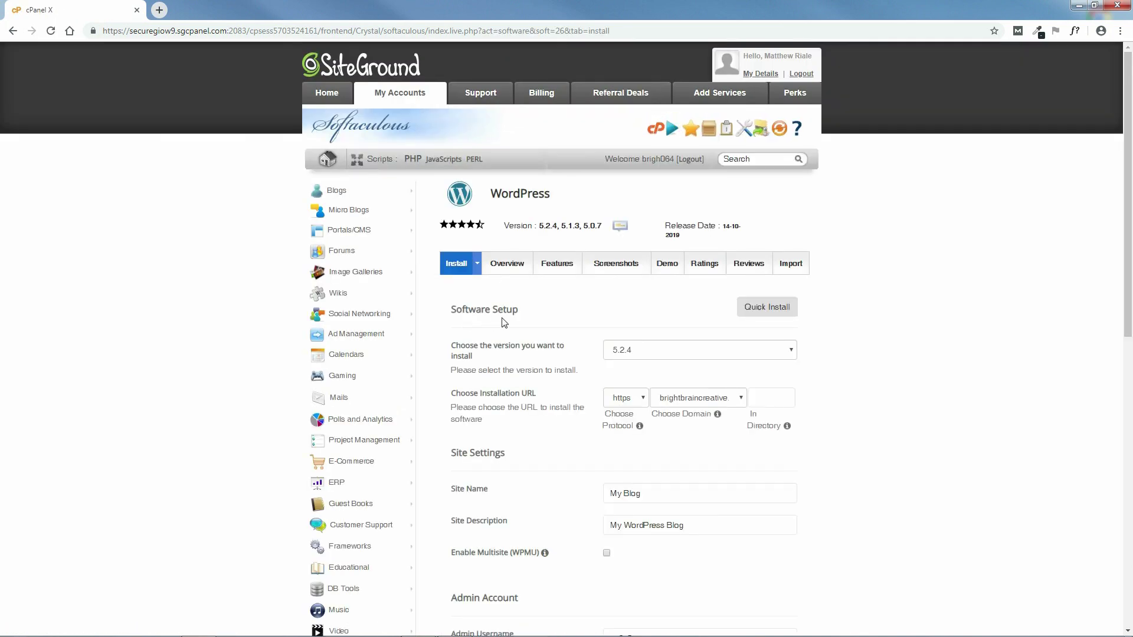
- Choose flatsomedemo.com as the install domain, keeping the default site name and description
{"action": "scroll", "coordinate": [908, 215], "scroll_direction": "down", "scroll_amount": 3}
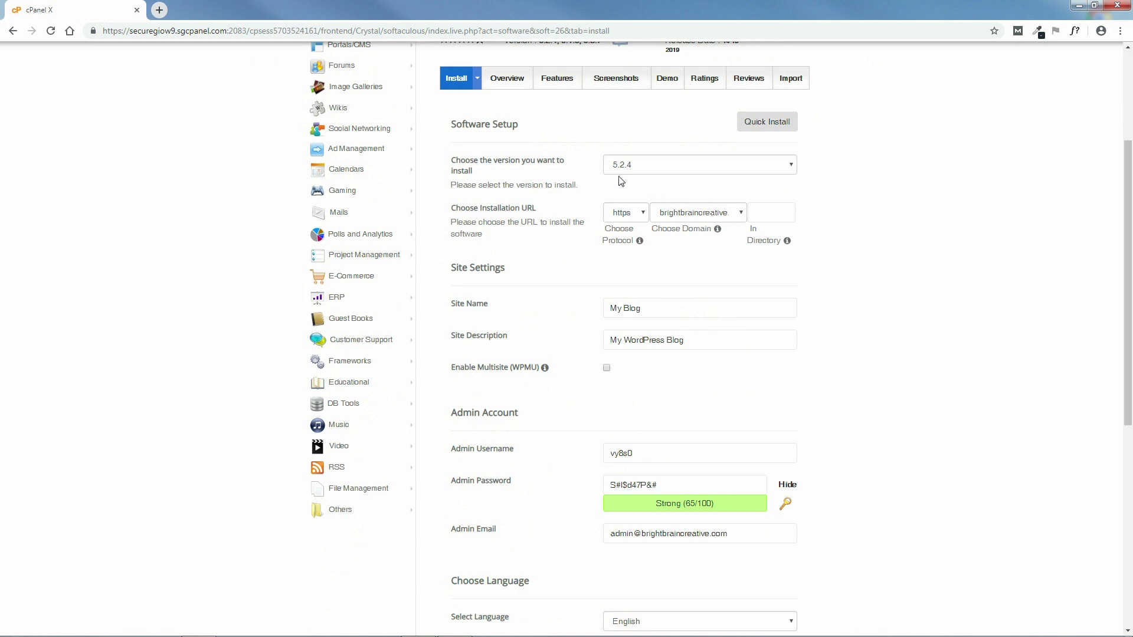
{"action": "left_click", "coordinate": [719, 220]}
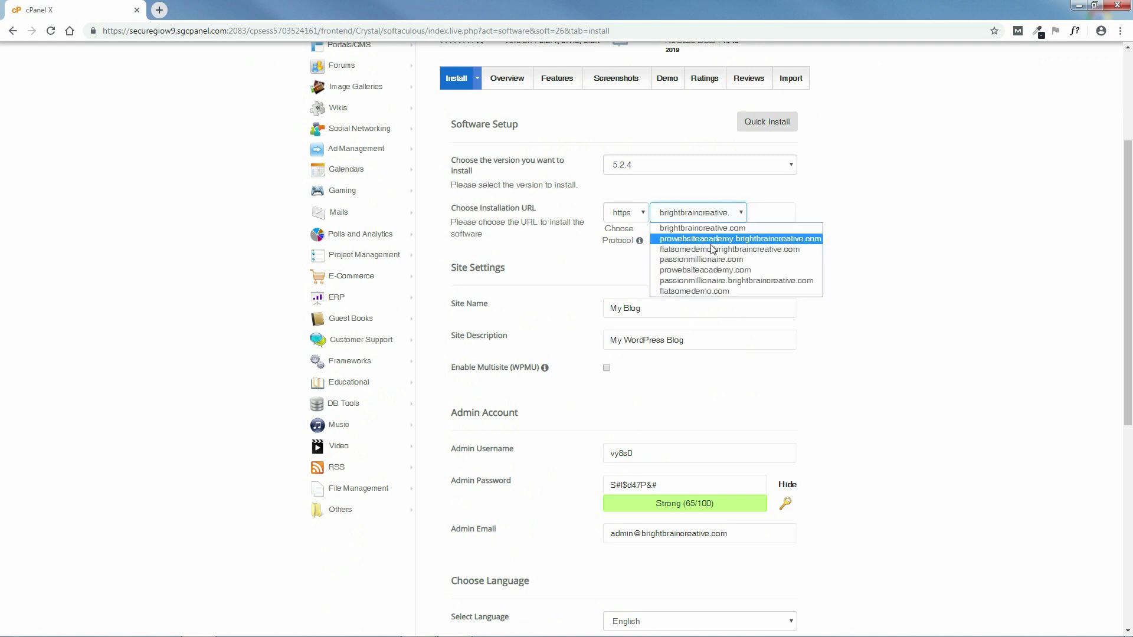
{"action": "left_click", "coordinate": [710, 291]}
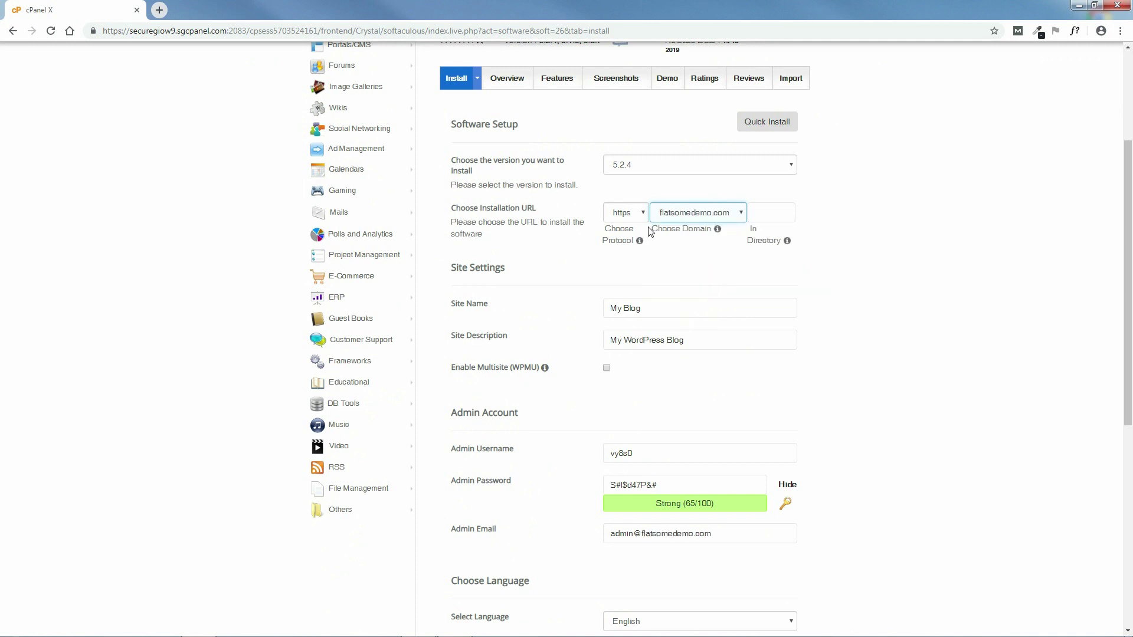
{"action": "scroll", "coordinate": [1131, 291], "scroll_direction": "down", "scroll_amount": 1}
{"action": "scroll", "coordinate": [1131, 291], "scroll_direction": "down", "scroll_amount": 2}
{"action": "left_click", "coordinate": [632, 169]}
{"action": "left_click", "coordinate": [665, 197]}
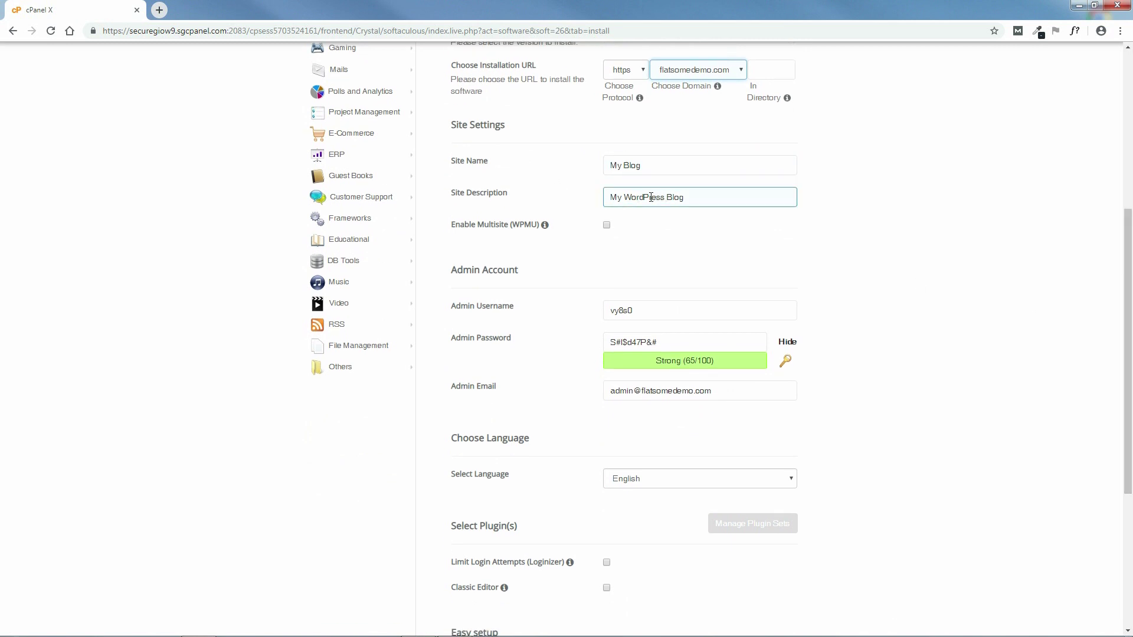
{"action": "left_click", "coordinate": [746, 235]}
{"action": "scroll", "coordinate": [1131, 361], "scroll_direction": "down", "scroll_amount": 2}
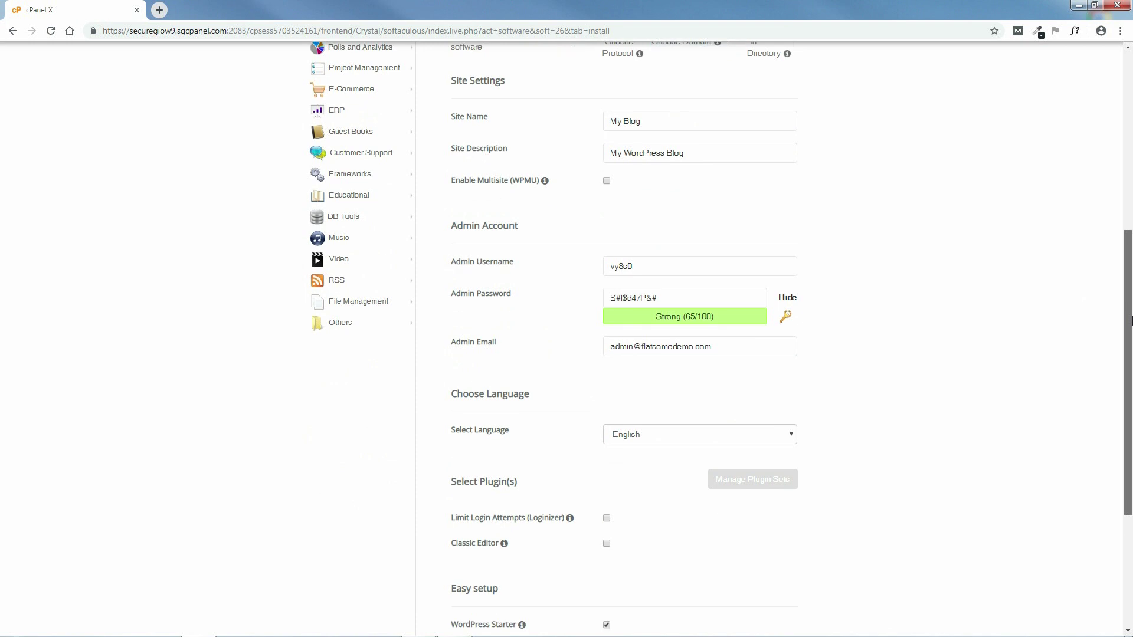
- Replace the generated admin username with 'Web' and set a strong admin password
{"action": "left_click", "coordinate": [628, 158]}
{"action": "left_click_drag", "start_coordinate": [628, 158], "coordinate": [602, 157]}
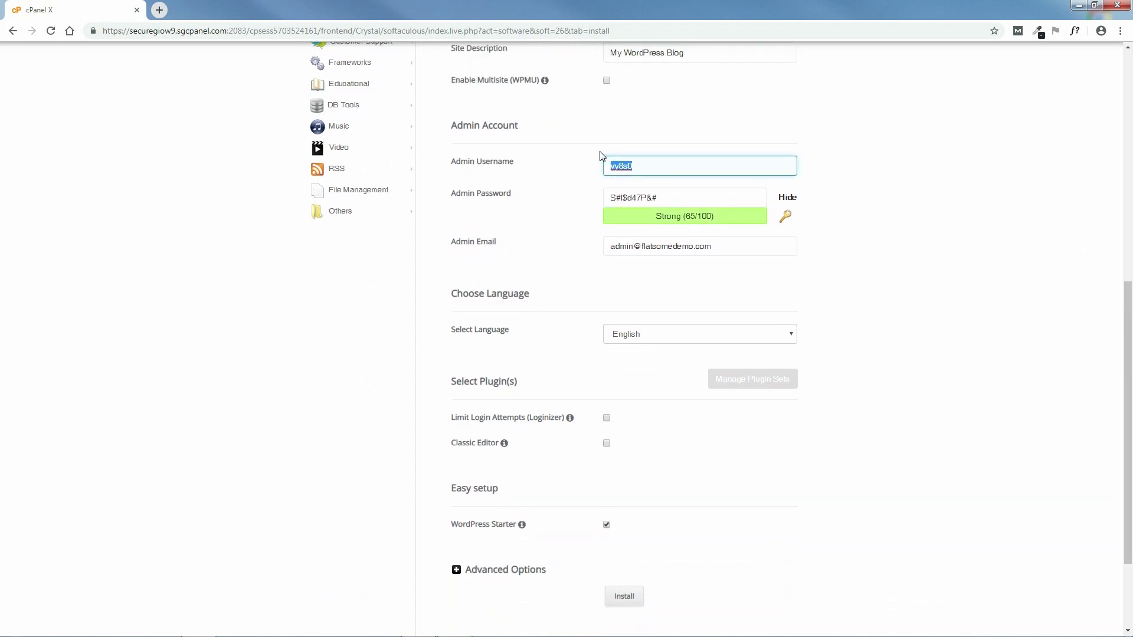
{"action": "key", "text": "BackSpace"}
{"action": "left_click_drag", "start_coordinate": [659, 187], "coordinate": [612, 187]}
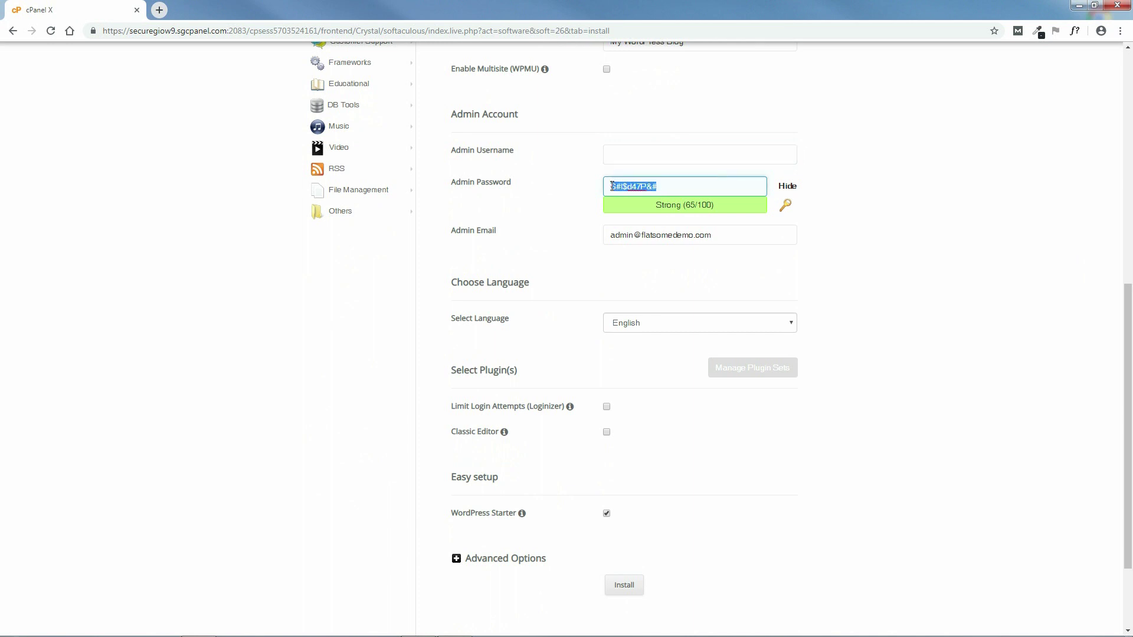
{"action": "key", "text": "BackSpace"}
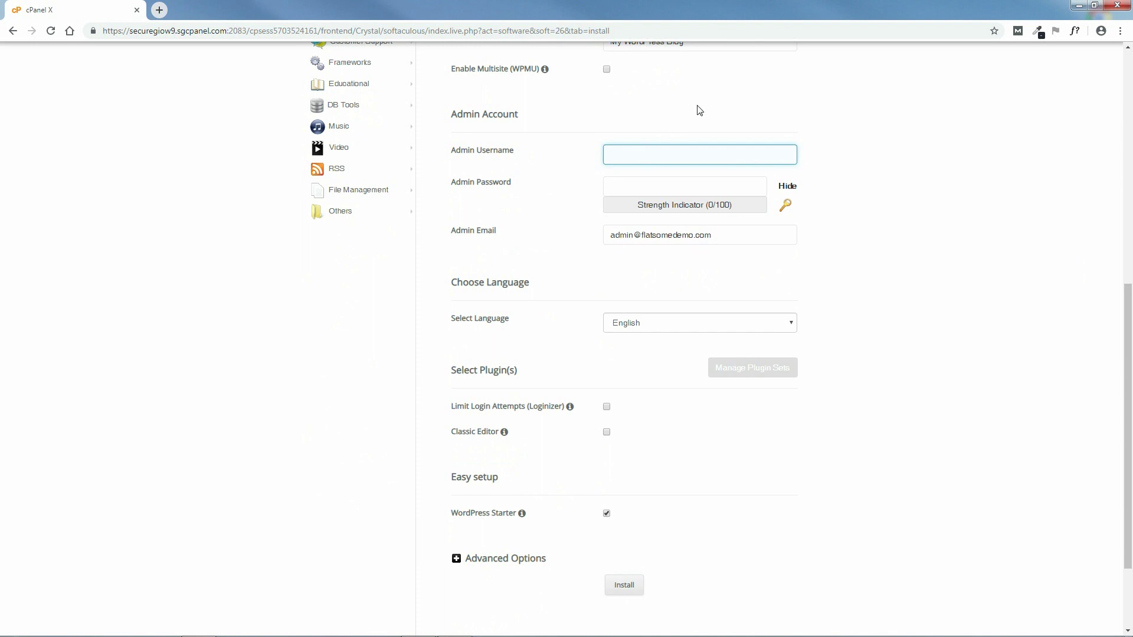
{"action": "type", "text": "WebGuy2019"}
{"action": "left_click", "coordinate": [673, 188]}
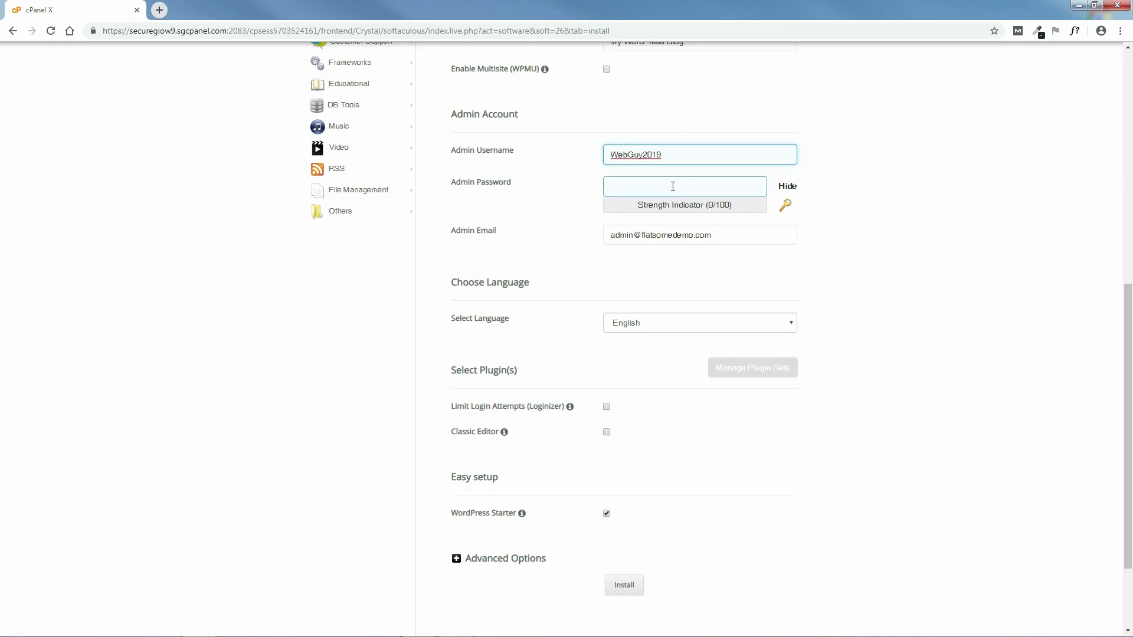
{"action": "type", "text": "*"}
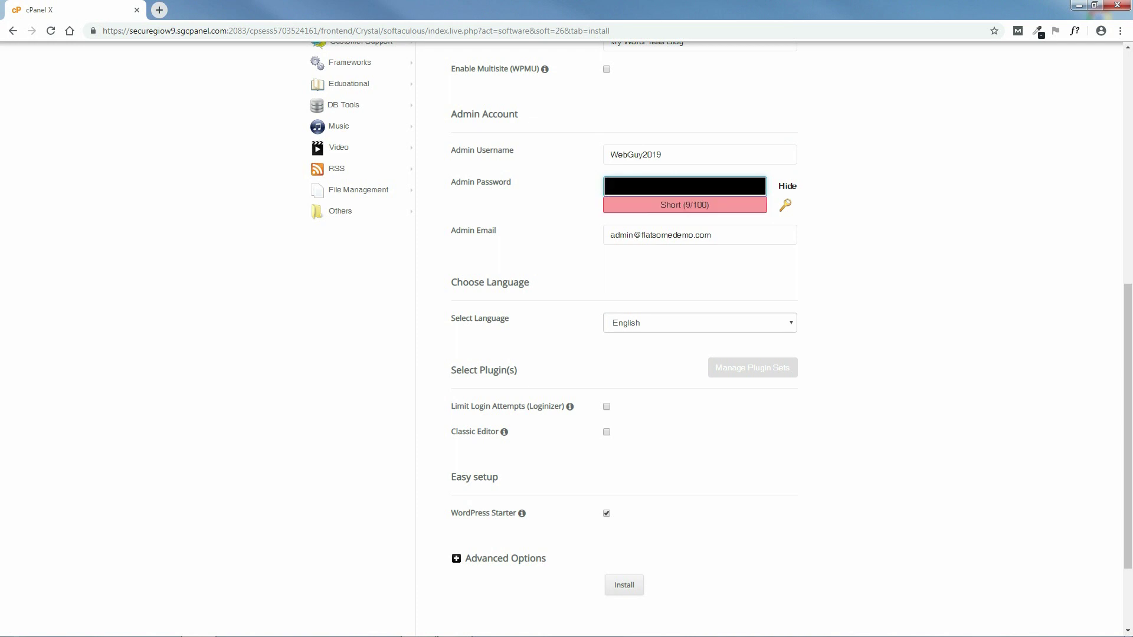
{"action": "type", "text": "*"}
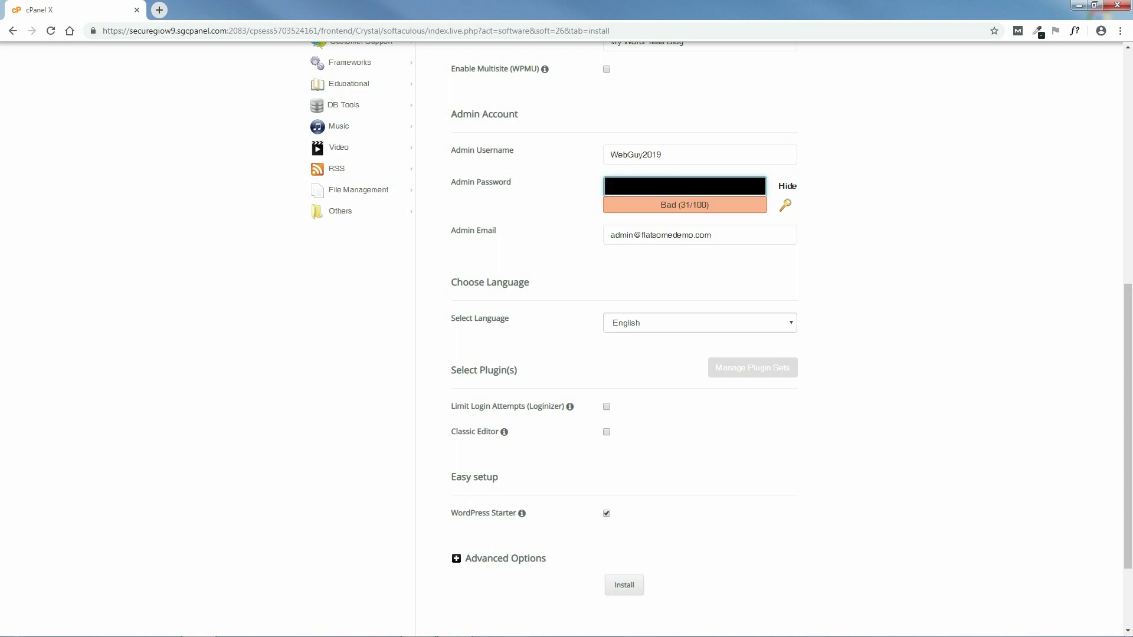
{"action": "type", "text": "*"}
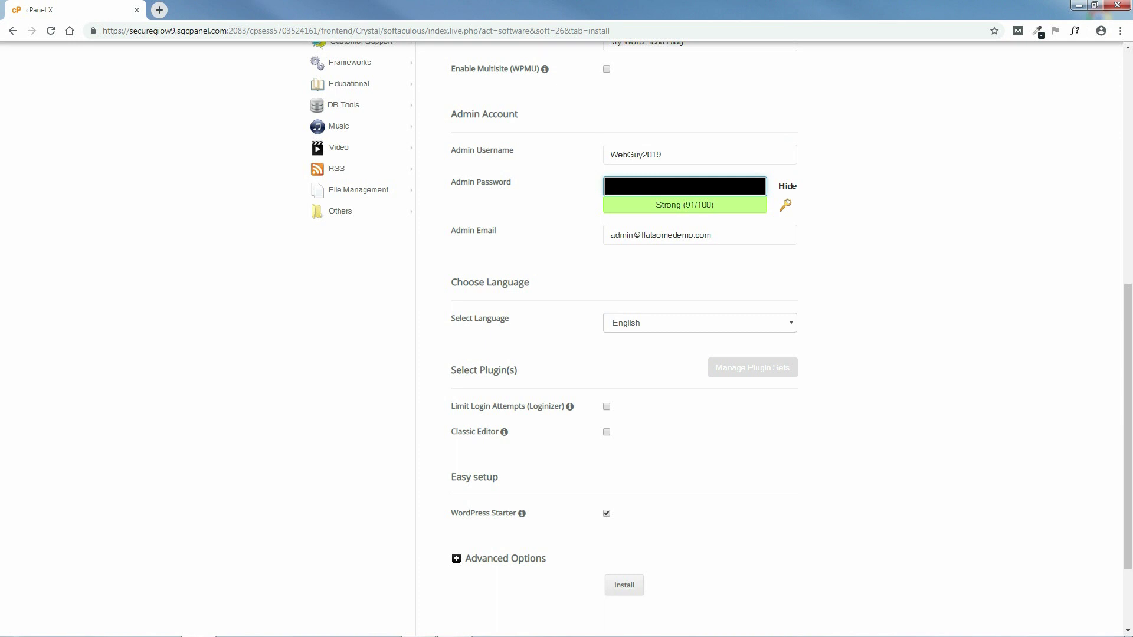
{"action": "type", "text": "*"}
- Replace the default admin e-mail with the owner's personal e-mail address
{"action": "left_click", "coordinate": [700, 242]}
{"action": "left_click_drag", "start_coordinate": [714, 236], "coordinate": [574, 235]}
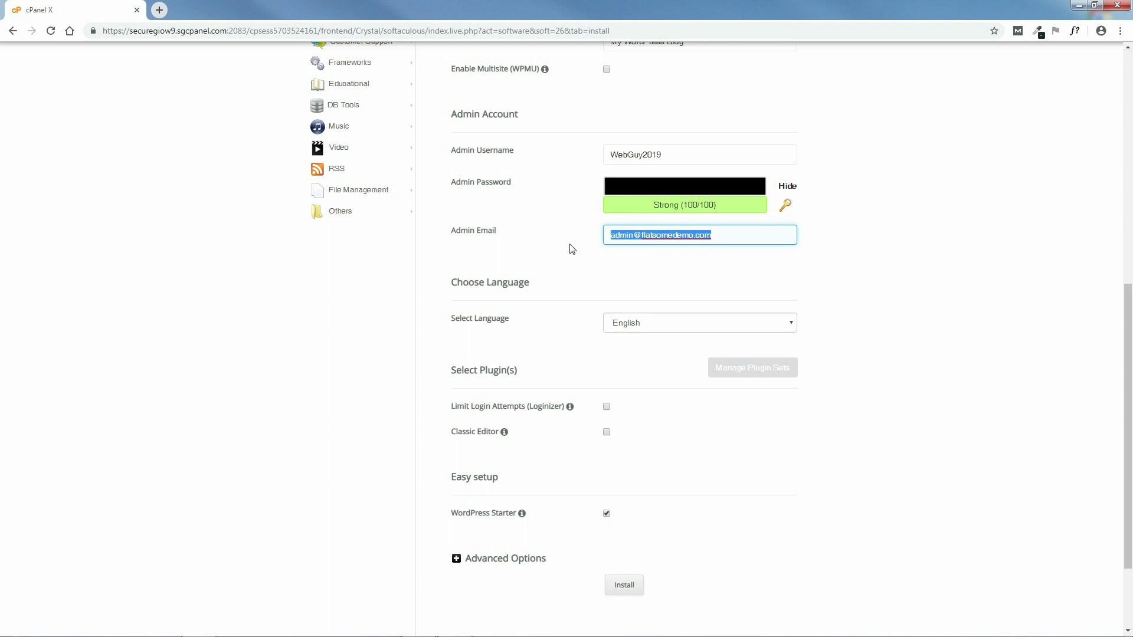
{"action": "key", "text": "BackSpace"}
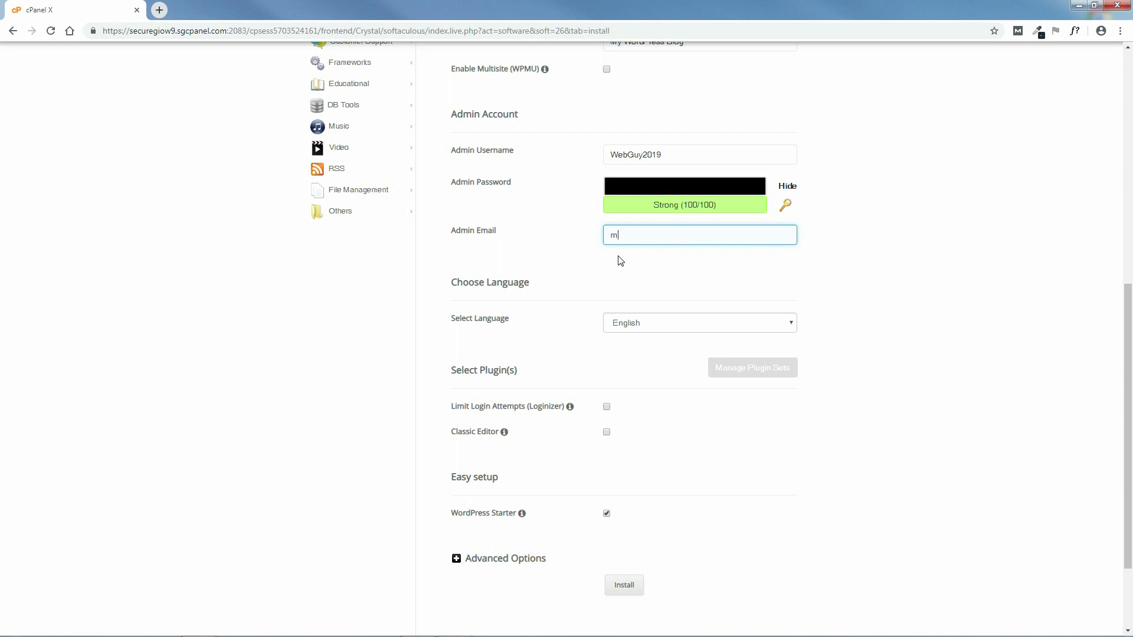
{"action": "left_click_drag", "start_coordinate": [713, 234], "coordinate": [584, 235]}
{"action": "left_click", "coordinate": [665, 267]}
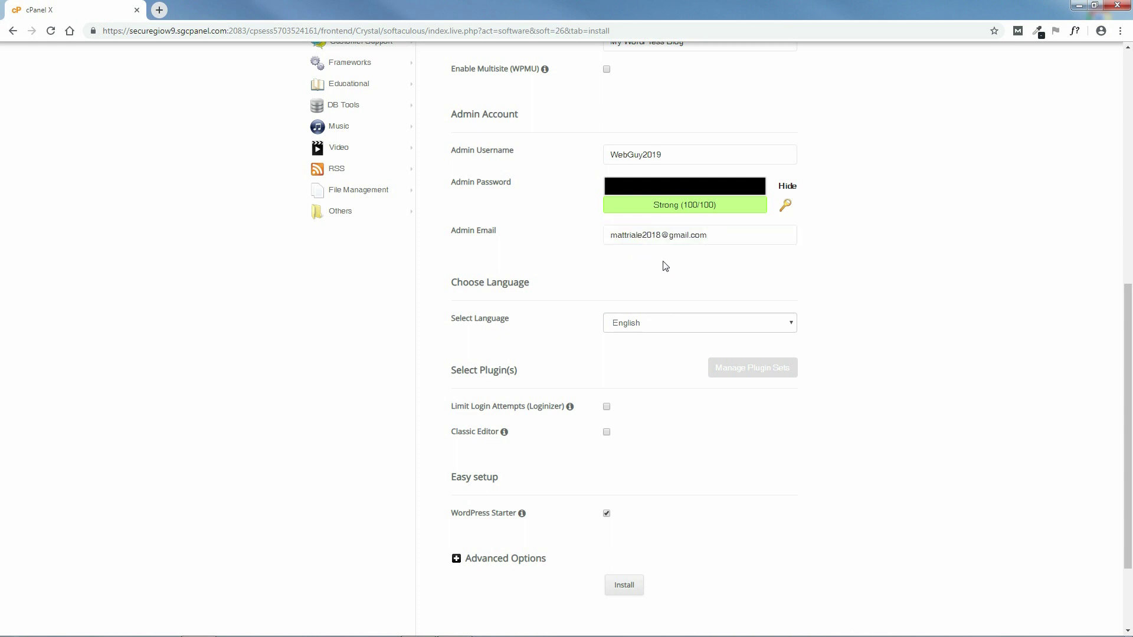
{"action": "left_click_drag", "start_coordinate": [1127, 292], "coordinate": [1127, 349]}
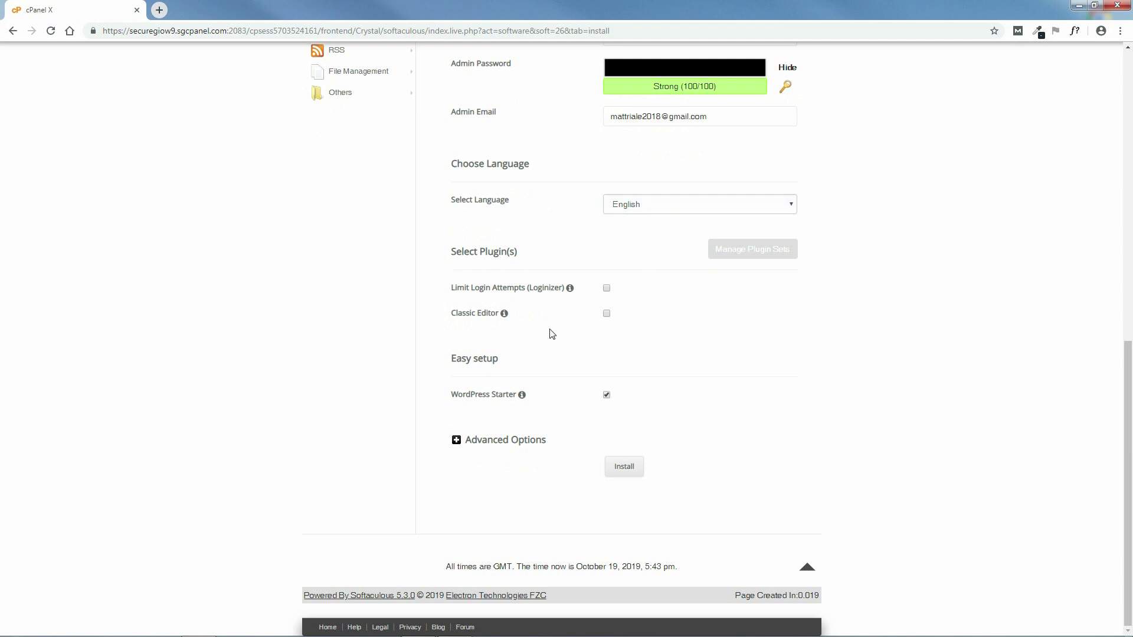
- Include Classic Editor, turn off WordPress Starter, and show advanced options (database wp770, prefix wptt_)
{"action": "left_click", "coordinate": [607, 315]}
{"action": "left_click", "coordinate": [606, 395]}
{"action": "left_click", "coordinate": [456, 440]}
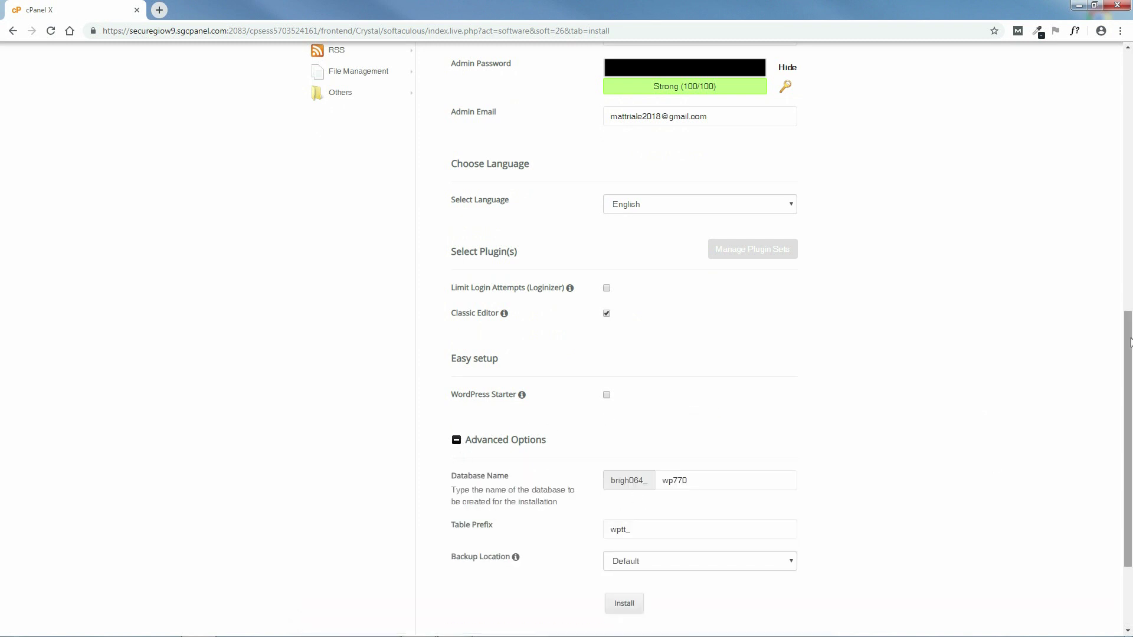
{"action": "scroll", "coordinate": [1129, 342], "scroll_direction": "down", "scroll_amount": 3}
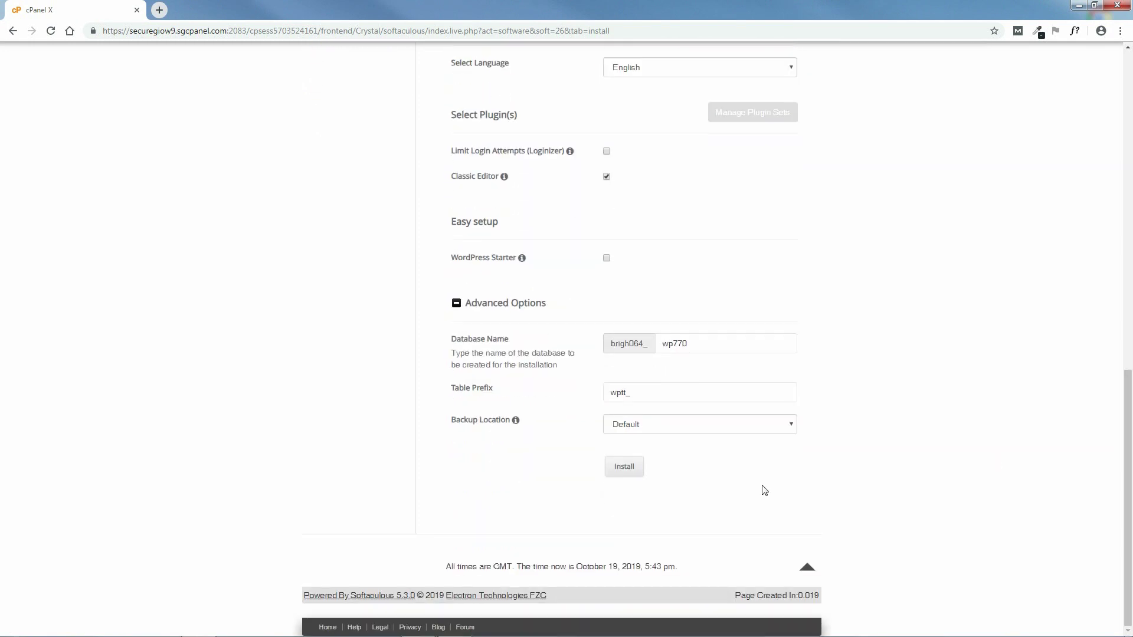
- Install WordPress on flatsomedemo.com and bring up link options for the Administrative URL
{"action": "left_click", "coordinate": [623, 467]}
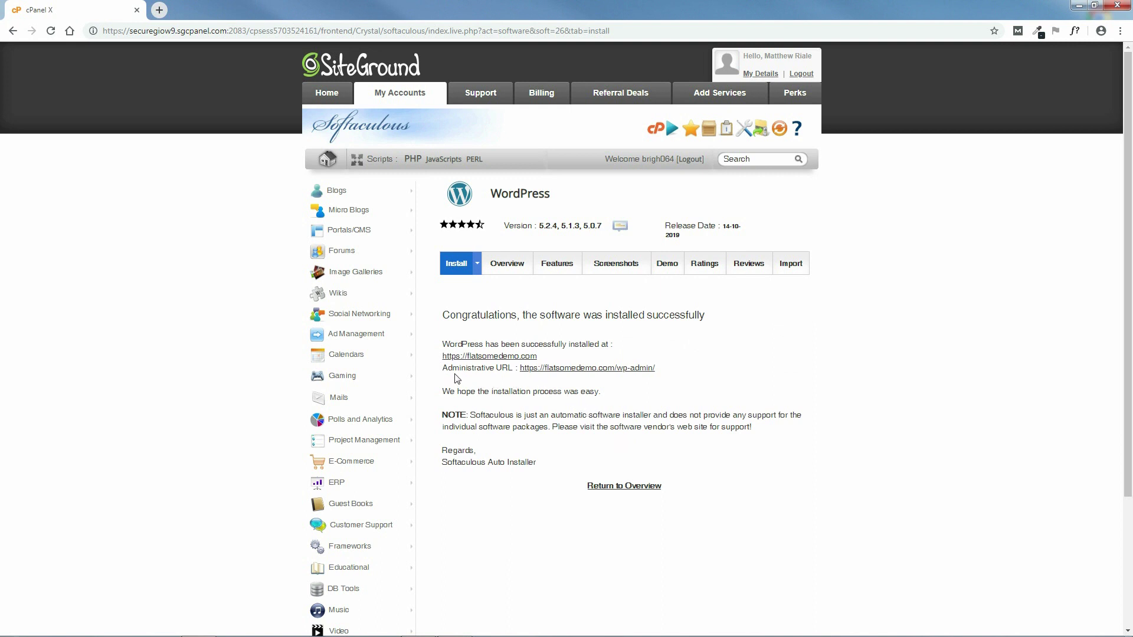
{"action": "right_click", "coordinate": [564, 368]}
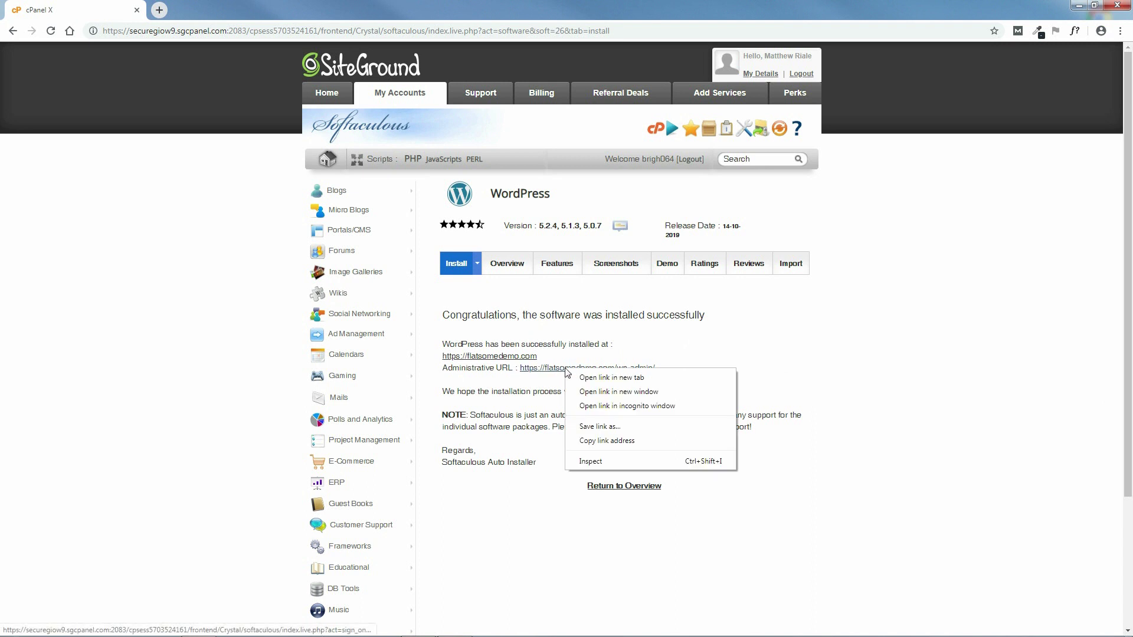
- Open flatsomedemo.com/wp-admin in a new tab and dismiss the Welcome to WordPress panel
{"action": "left_click", "coordinate": [592, 378]}
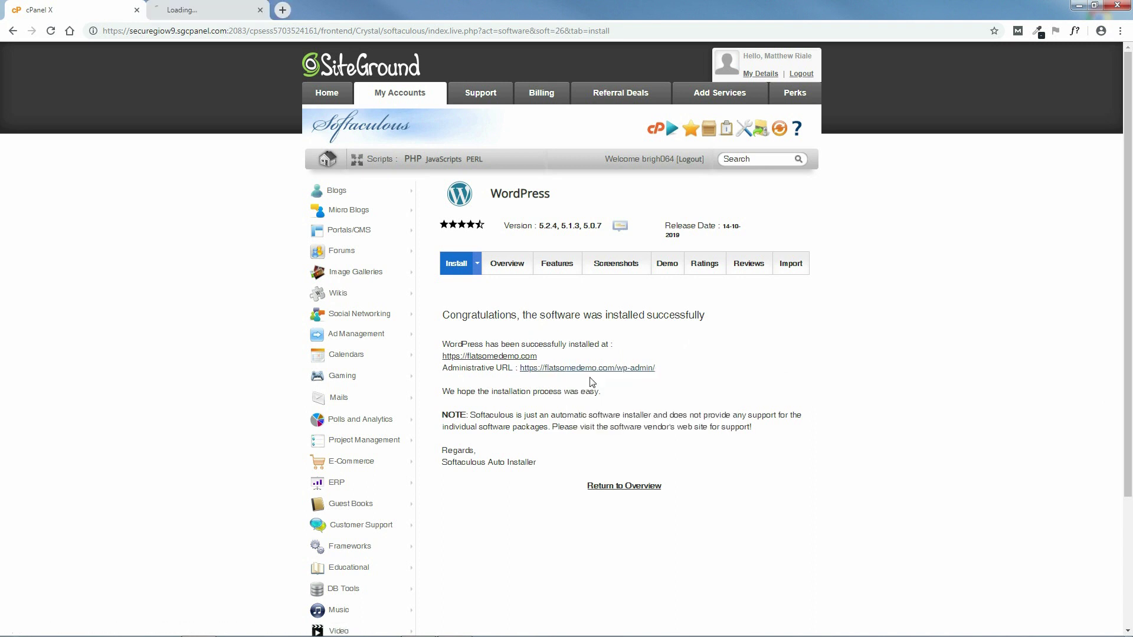
{"action": "left_click", "coordinate": [194, 11]}
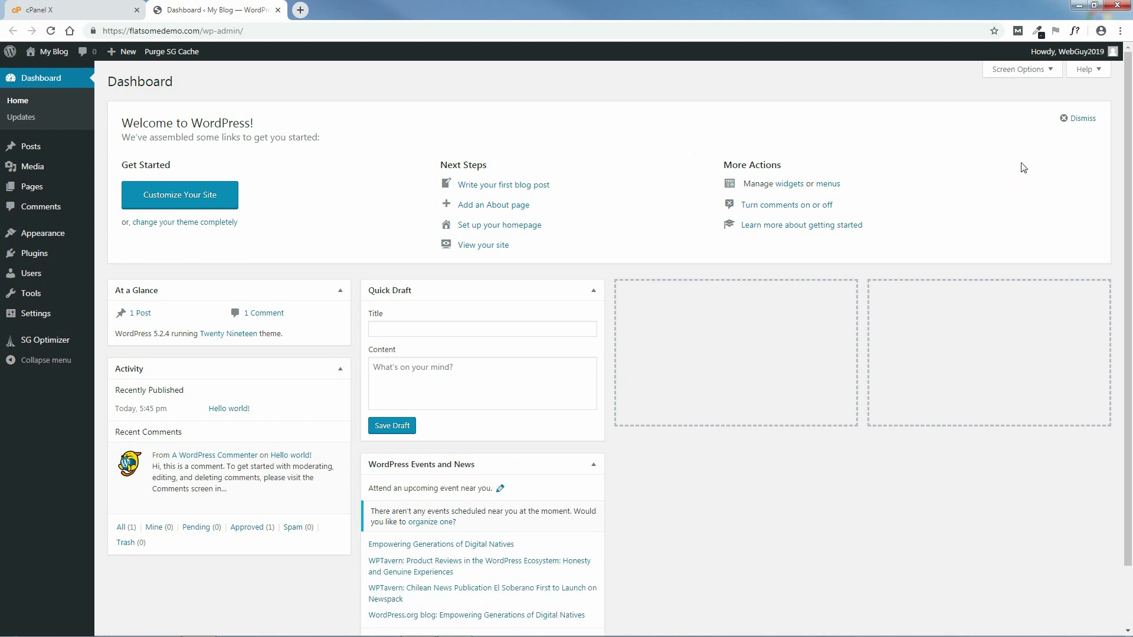
{"action": "mouse_move", "coordinate": [1085, 61]}
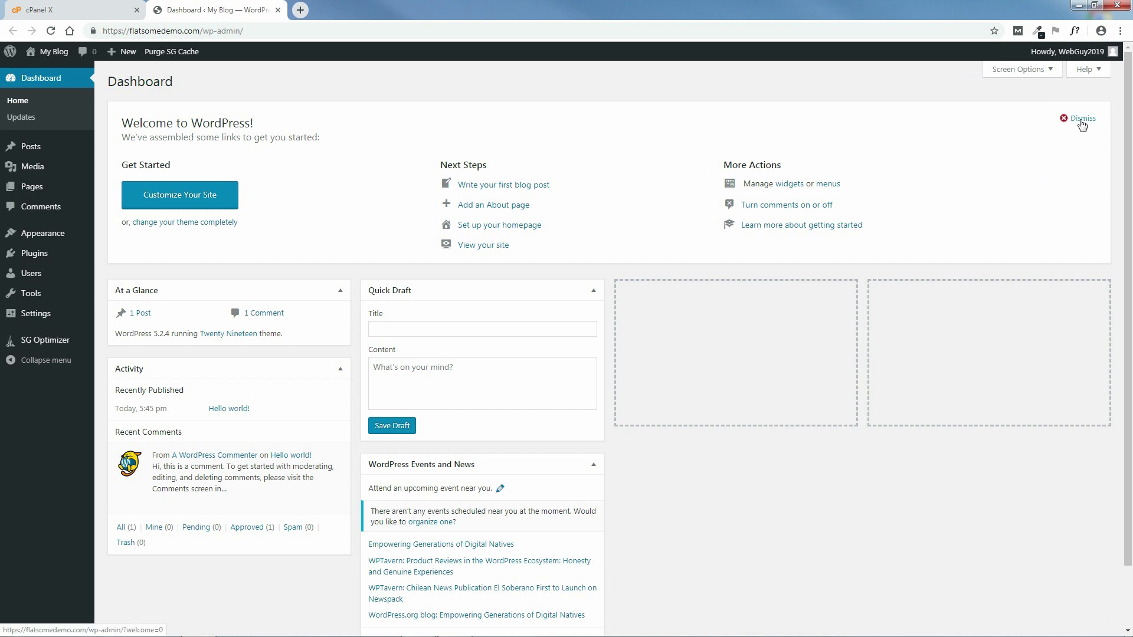
{"action": "left_click", "coordinate": [1082, 118]}
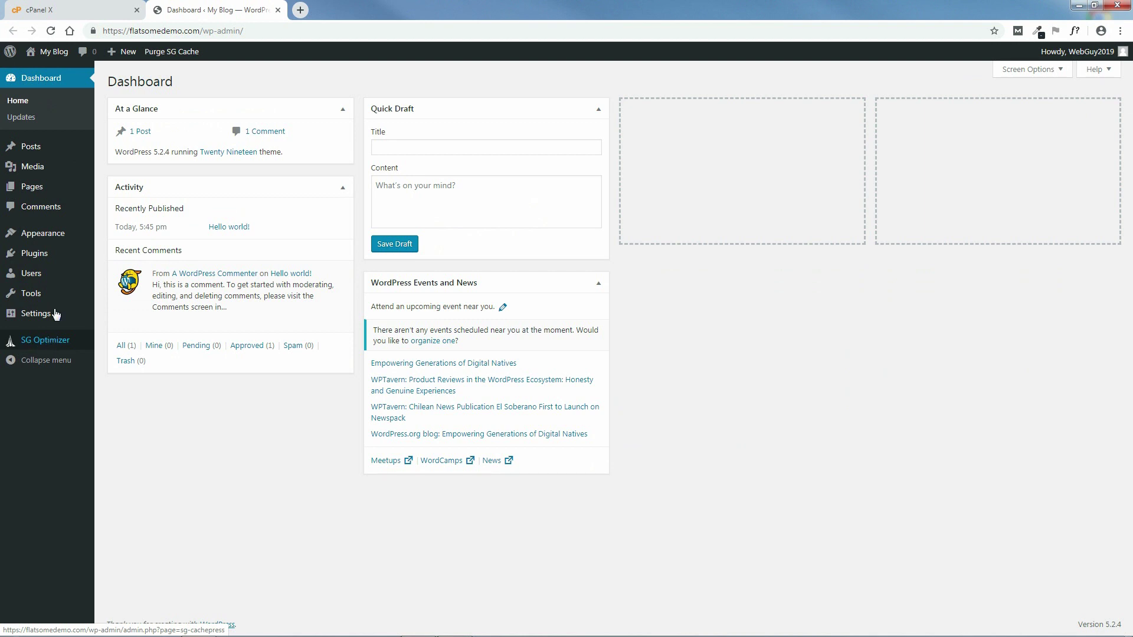
{"action": "mouse_move", "coordinate": [38, 236]}
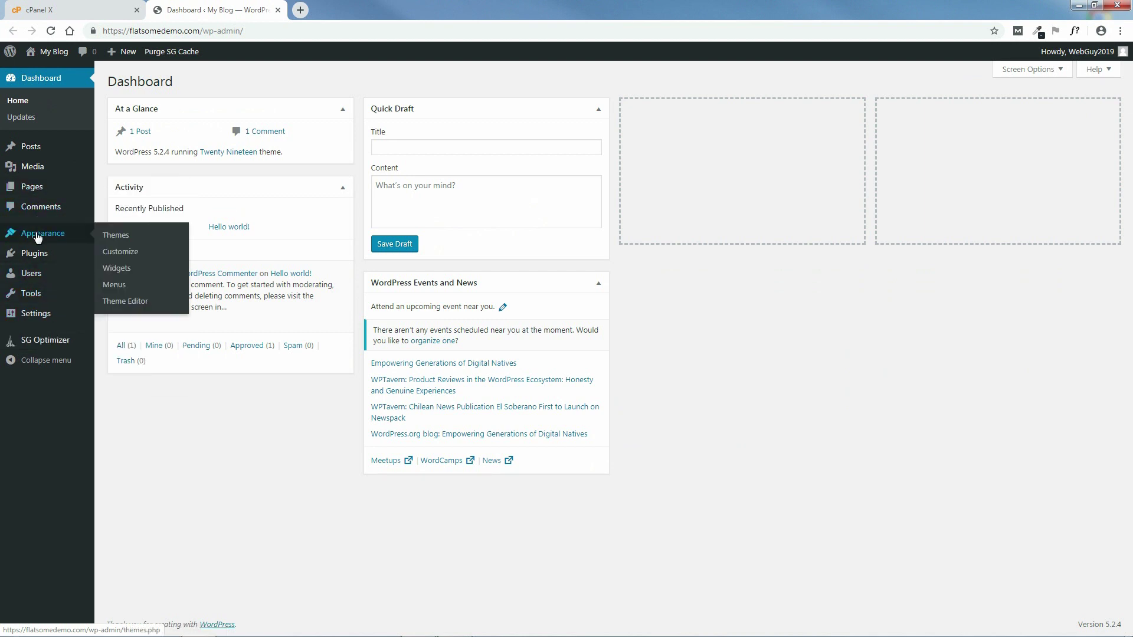
{"action": "mouse_move", "coordinate": [34, 317]}
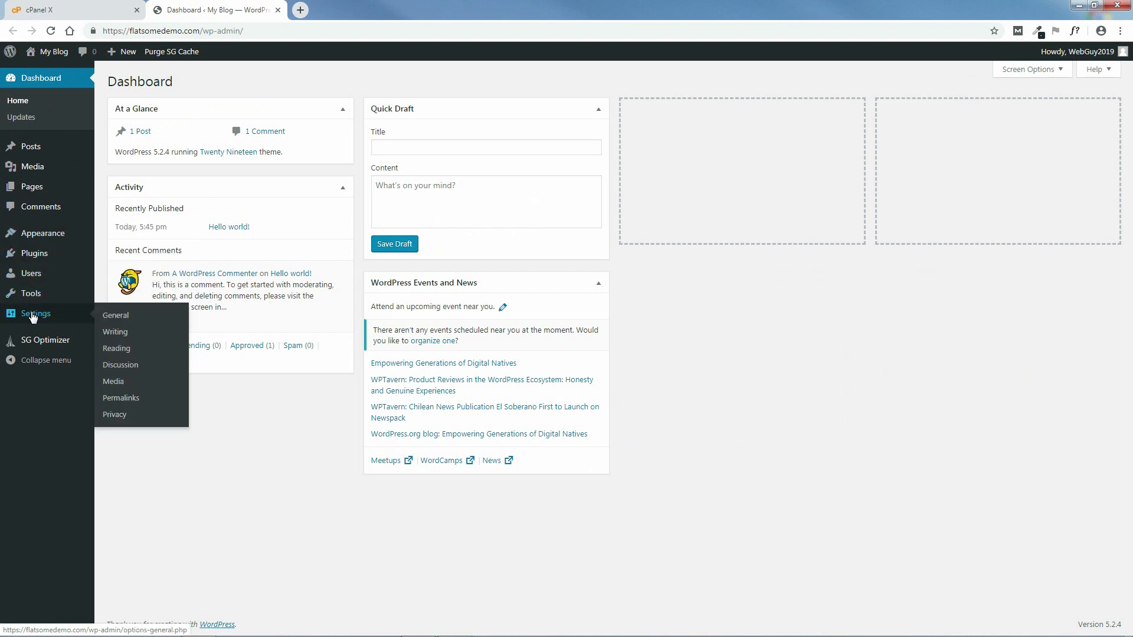
- In General Settings, clear the old title and tagline and set the Site Title to 'Flatsome Demo'
{"action": "left_click", "coordinate": [124, 319]}
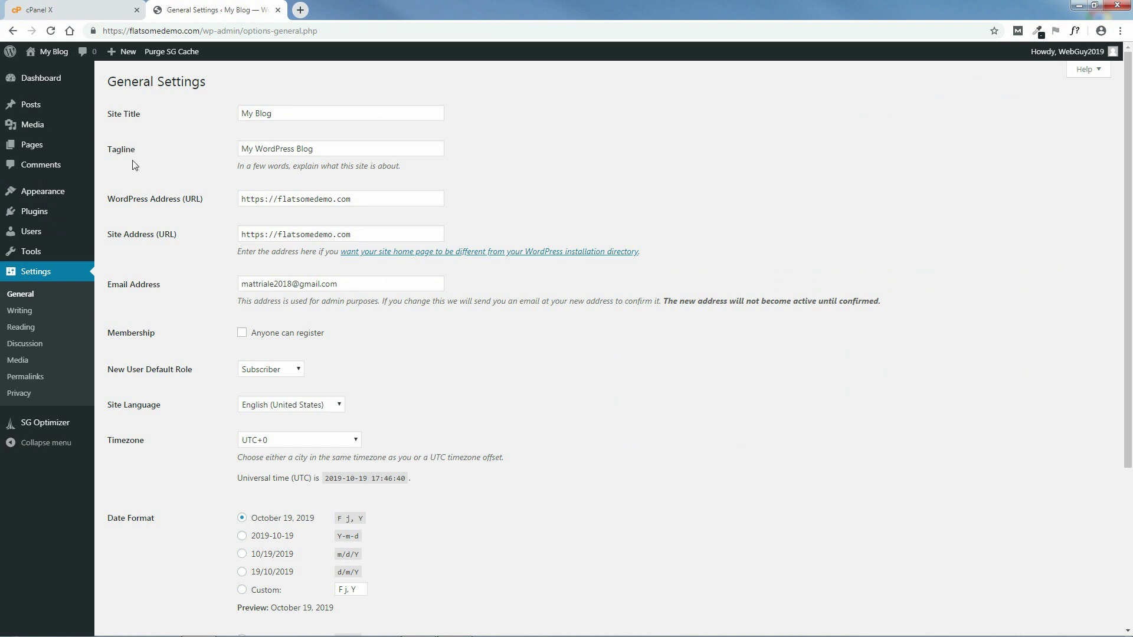
{"action": "left_click_drag", "start_coordinate": [272, 113], "coordinate": [226, 115]}
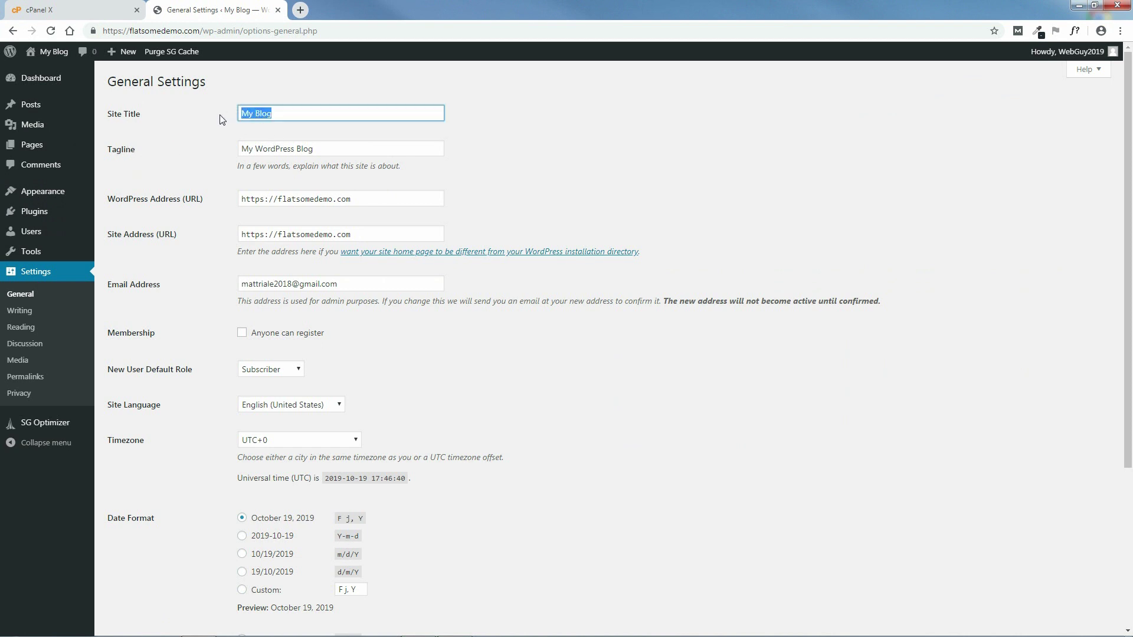
{"action": "key", "text": "BackSpace"}
{"action": "left_click_drag", "start_coordinate": [321, 152], "coordinate": [218, 149]}
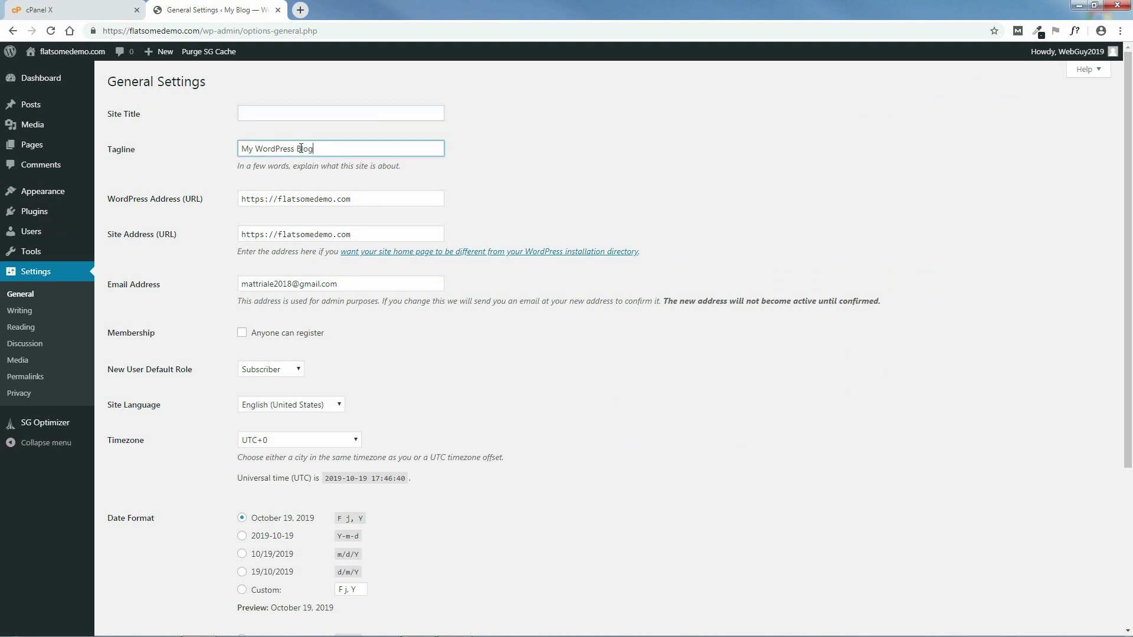
{"action": "key", "text": "BackSpace"}
{"action": "left_click", "coordinate": [255, 114]}
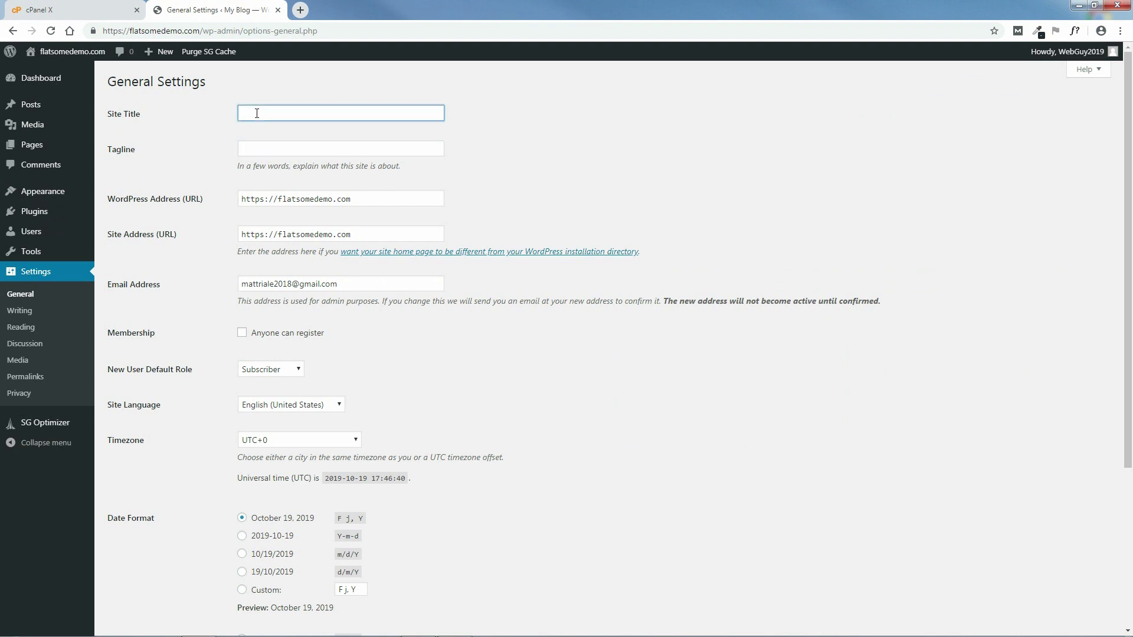
{"action": "type", "text": "Flat"}
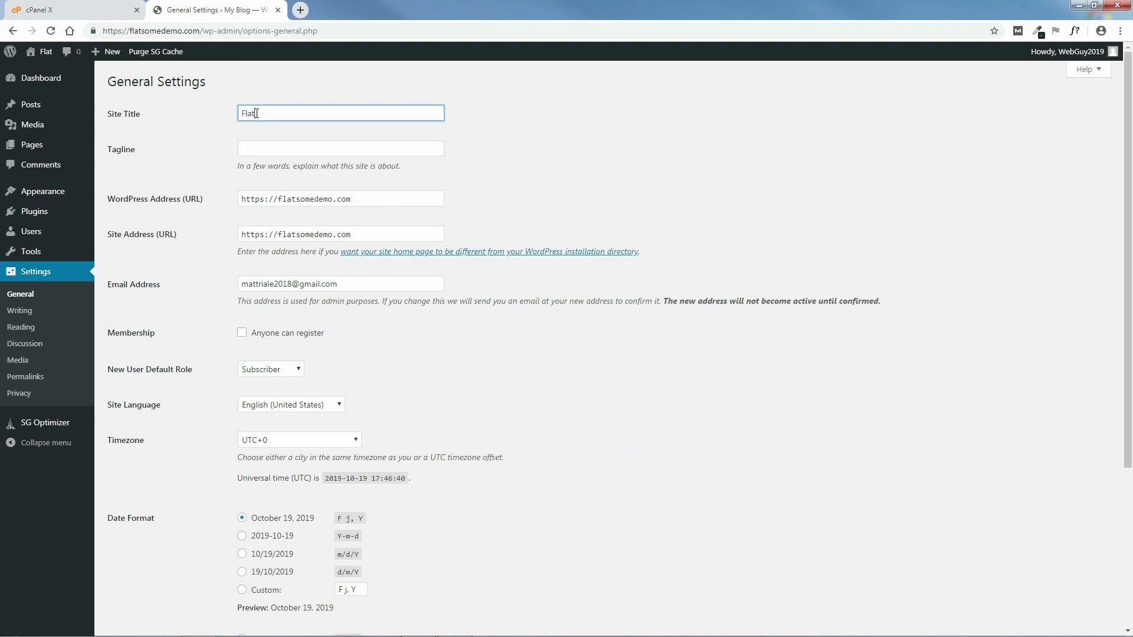
{"action": "type", "text": "some Demo"}
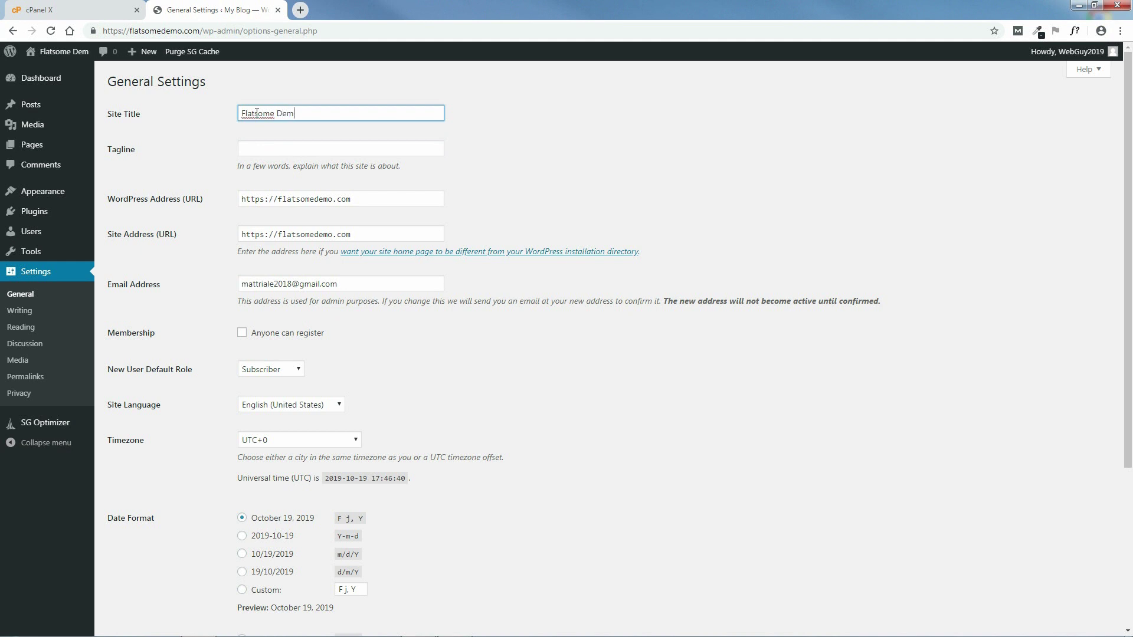
{"action": "left_click", "coordinate": [264, 152]}
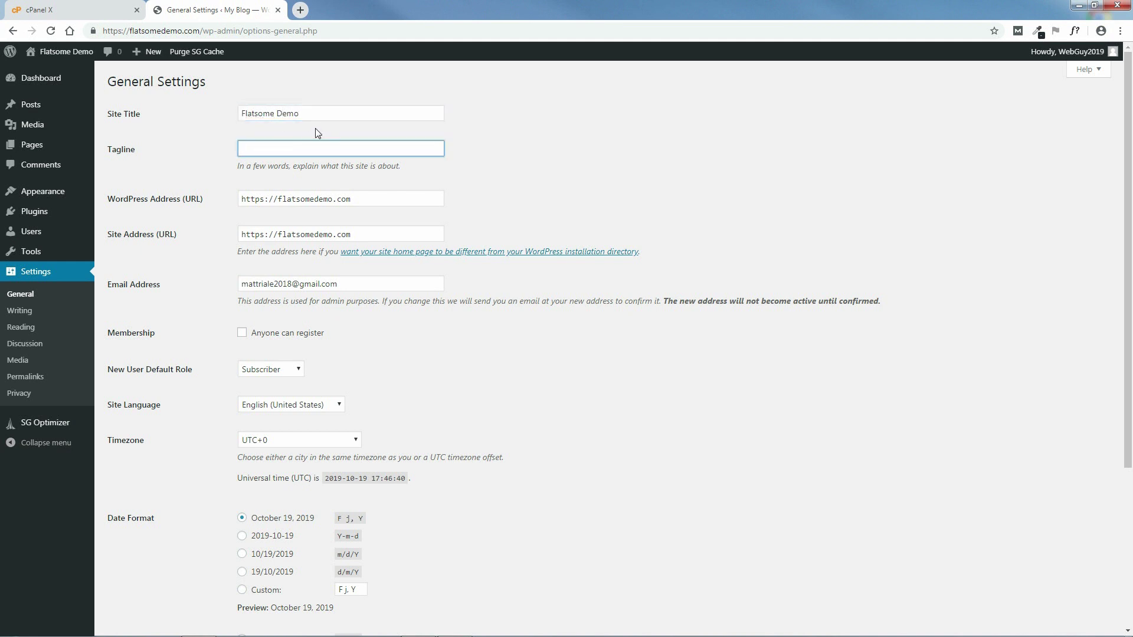
{"action": "type", "text": "Learn How to Use Flatsome"}
{"action": "left_click_drag", "start_coordinate": [345, 148], "coordinate": [293, 149]}
{"action": "key", "text": "BackSpace"}
{"action": "type", "text": "Create an Ecommerce Store!"}
{"action": "left_click", "coordinate": [280, 199]}
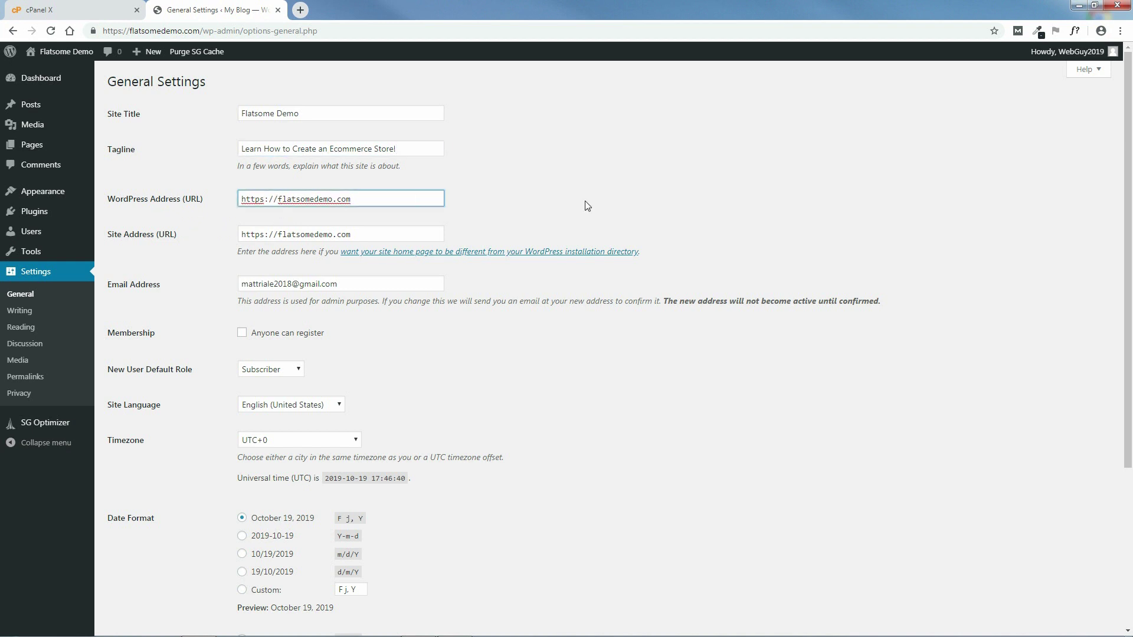
{"action": "type", "text": "www."}
{"action": "left_click", "coordinate": [282, 235]}
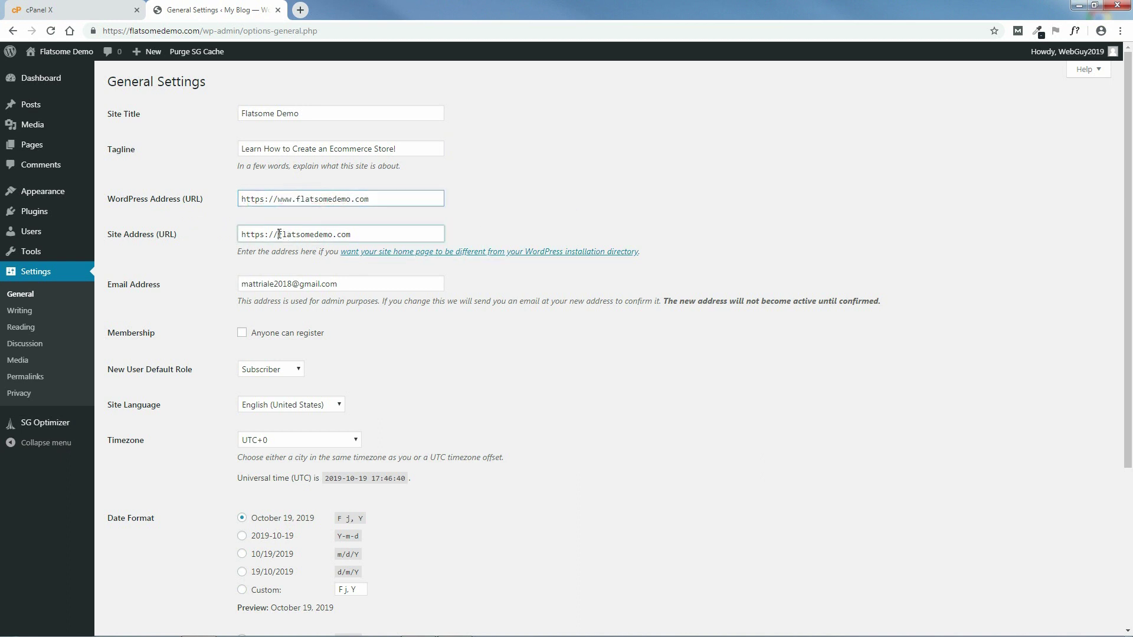
{"action": "type", "text": "wwww."}
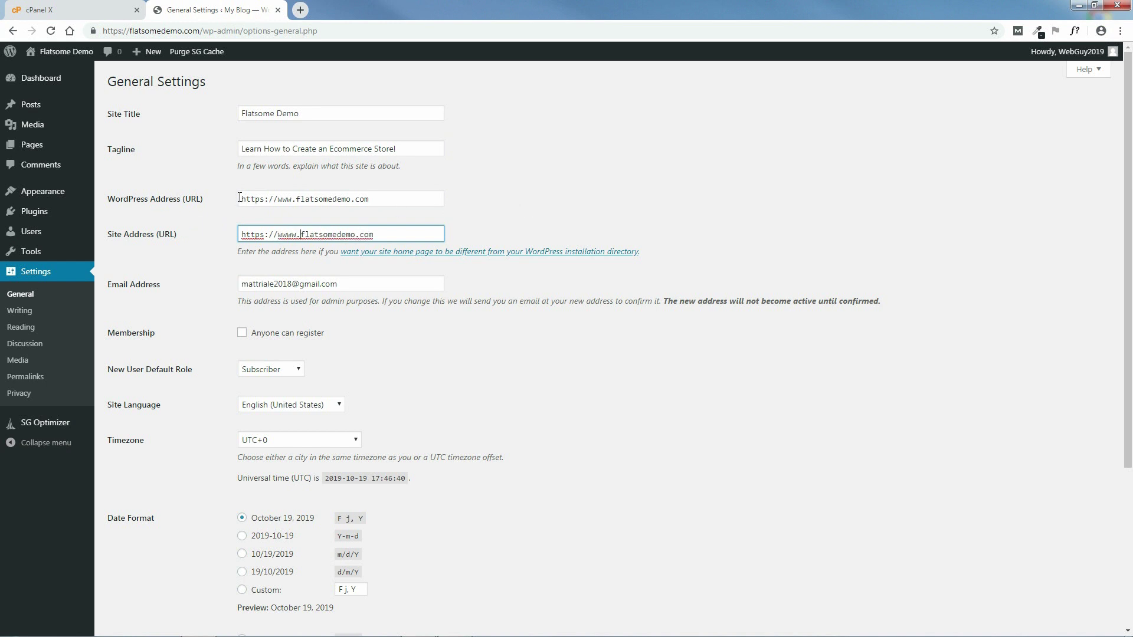
{"action": "left_click_drag", "start_coordinate": [370, 198], "coordinate": [241, 200]}
{"action": "right_click", "coordinate": [273, 201]}
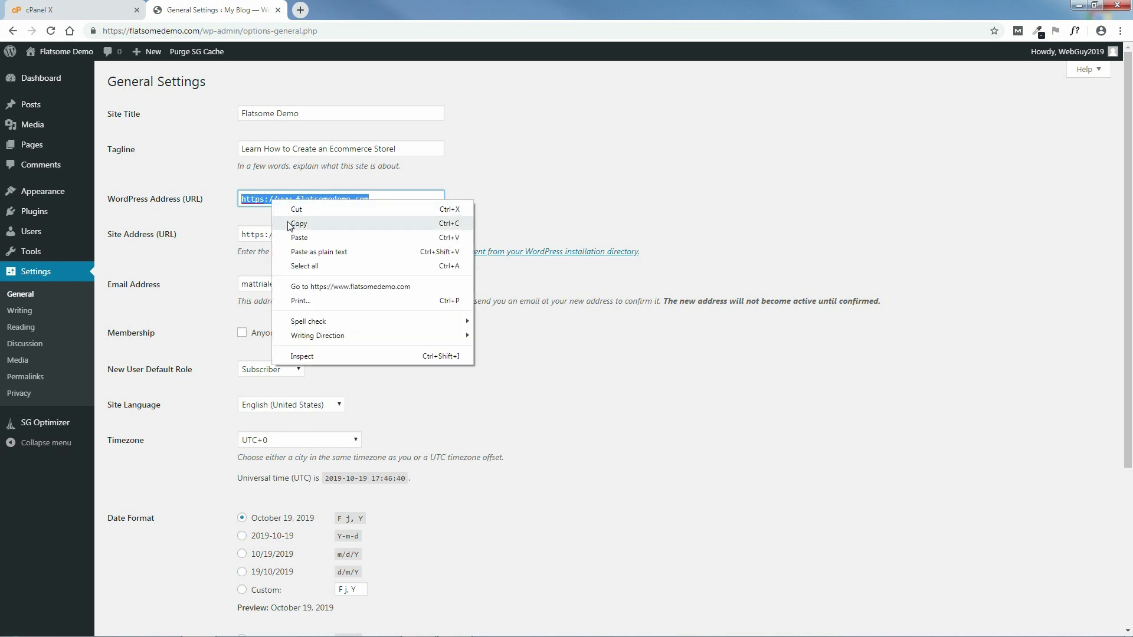
{"action": "left_click", "coordinate": [289, 223]}
{"action": "left_click_drag", "start_coordinate": [373, 233], "coordinate": [239, 236]}
{"action": "right_click", "coordinate": [264, 239]}
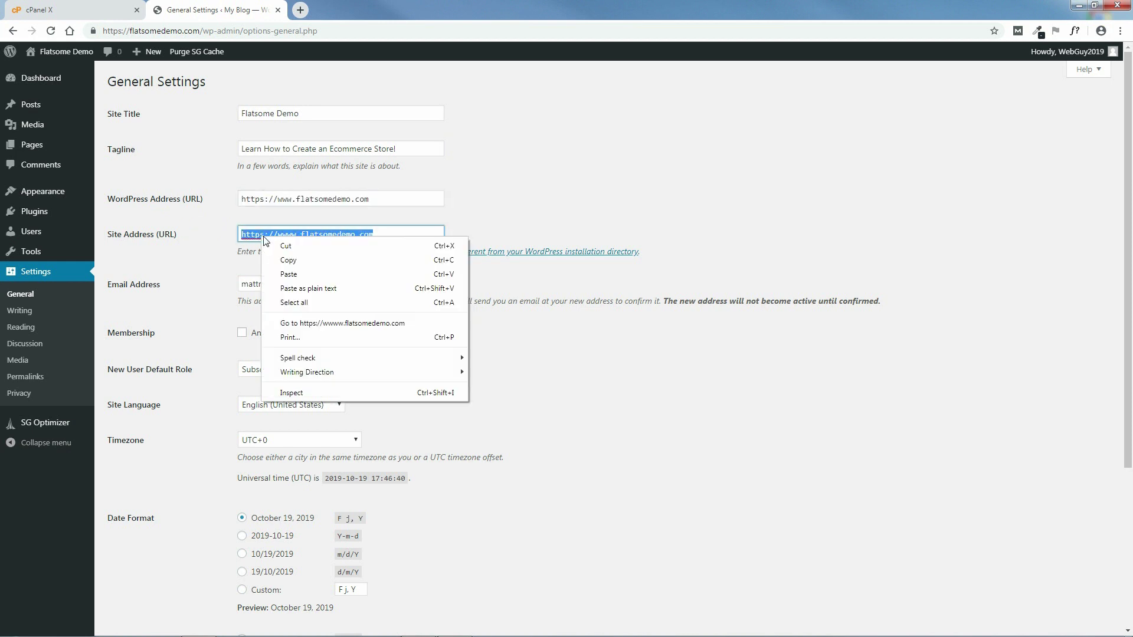
{"action": "left_click", "coordinate": [289, 274]}
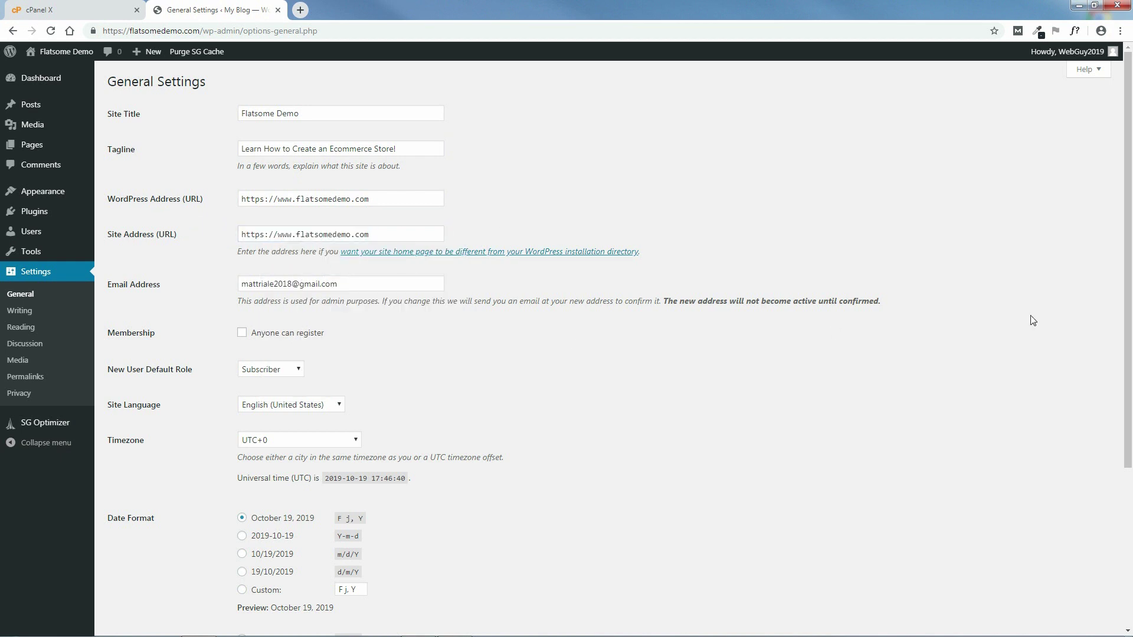
- Save the General Settings changes
{"action": "left_click_drag", "start_coordinate": [1130, 273], "coordinate": [1131, 360]}
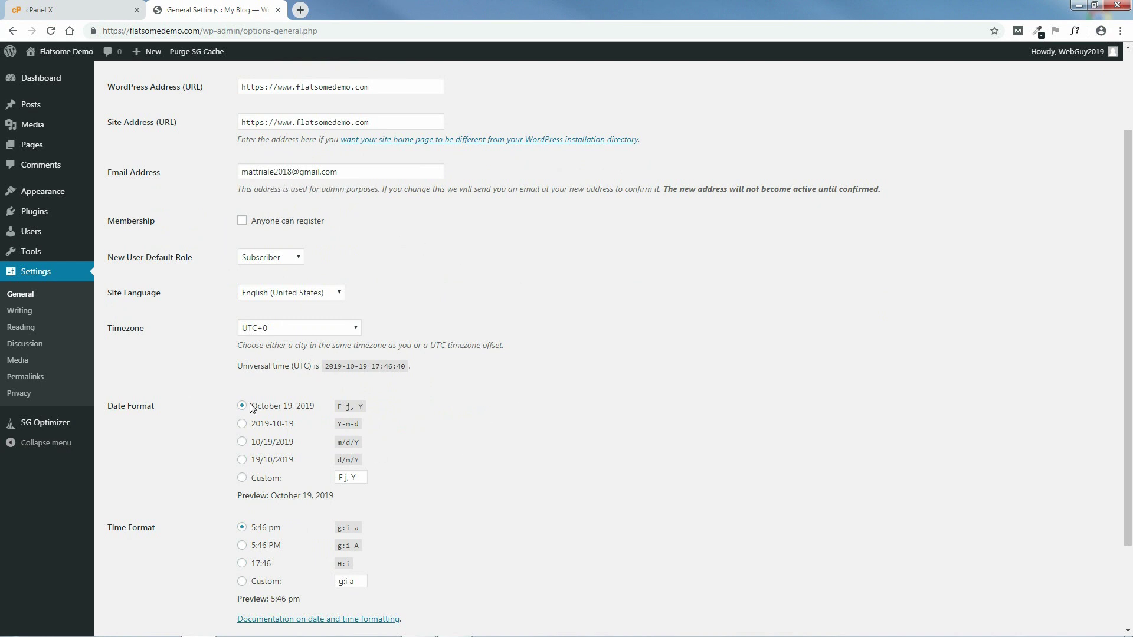
{"action": "left_click_drag", "start_coordinate": [1130, 335], "coordinate": [1131, 447]}
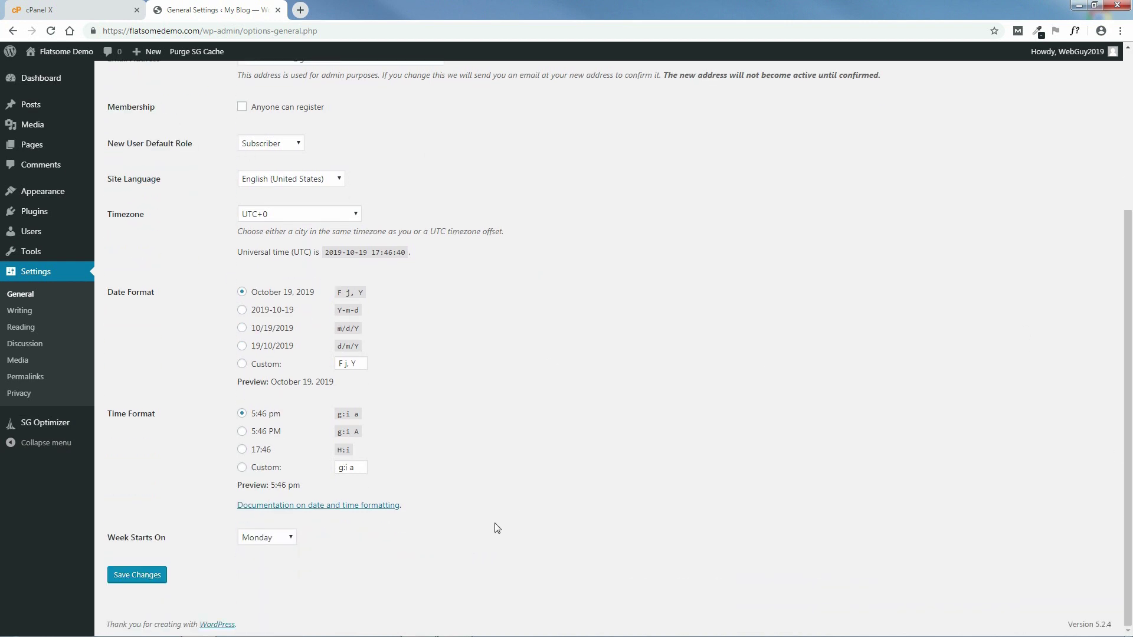
{"action": "left_click_drag", "start_coordinate": [1128, 479], "coordinate": [1112, 322]}
{"action": "scroll", "coordinate": [1112, 320], "scroll_direction": "down", "scroll_amount": 5}
{"action": "left_click", "coordinate": [140, 582]}
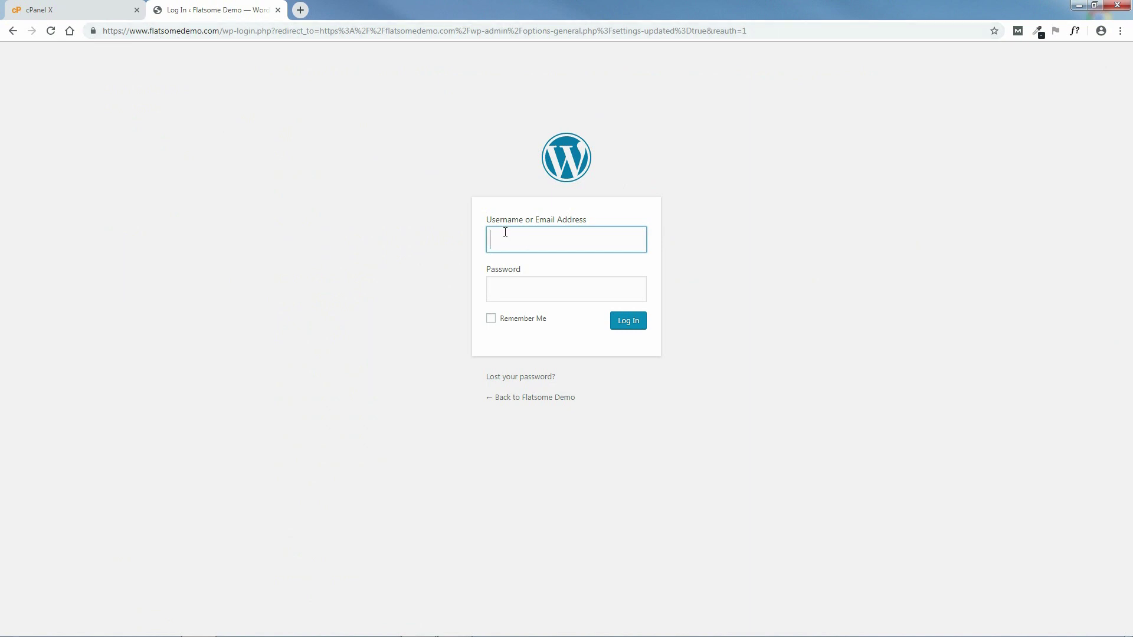
- Sign back in with the admin username and password, with Remember Me ticked
{"action": "type", "text": "WebGuy2019"}
{"action": "left_click", "coordinate": [538, 289]}
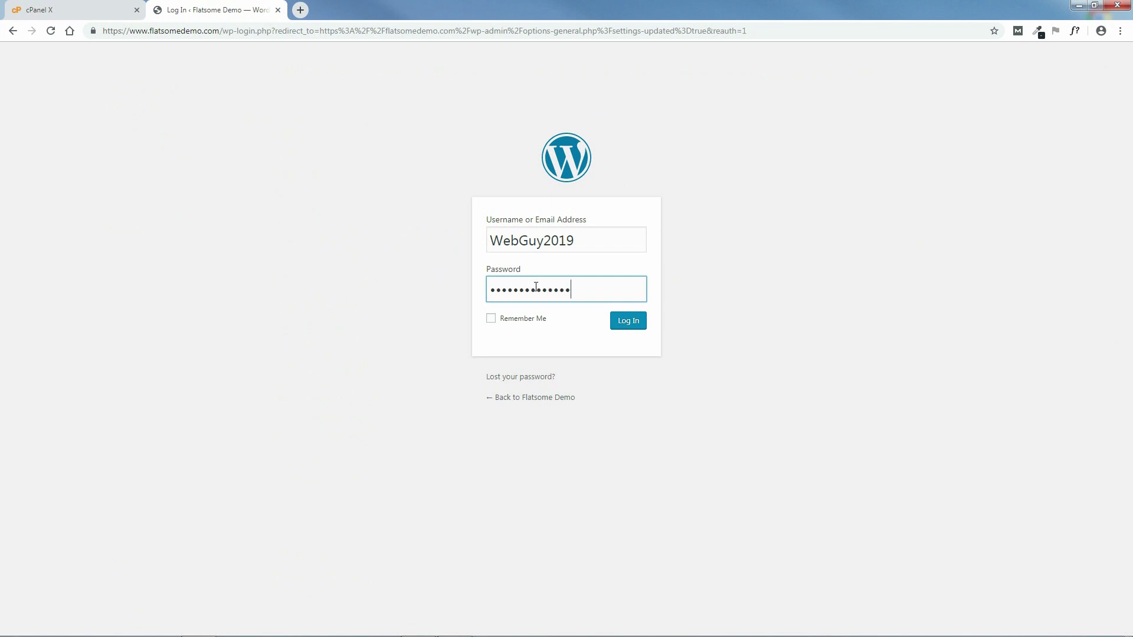
{"action": "left_click", "coordinate": [491, 319]}
{"action": "left_click", "coordinate": [628, 322]}
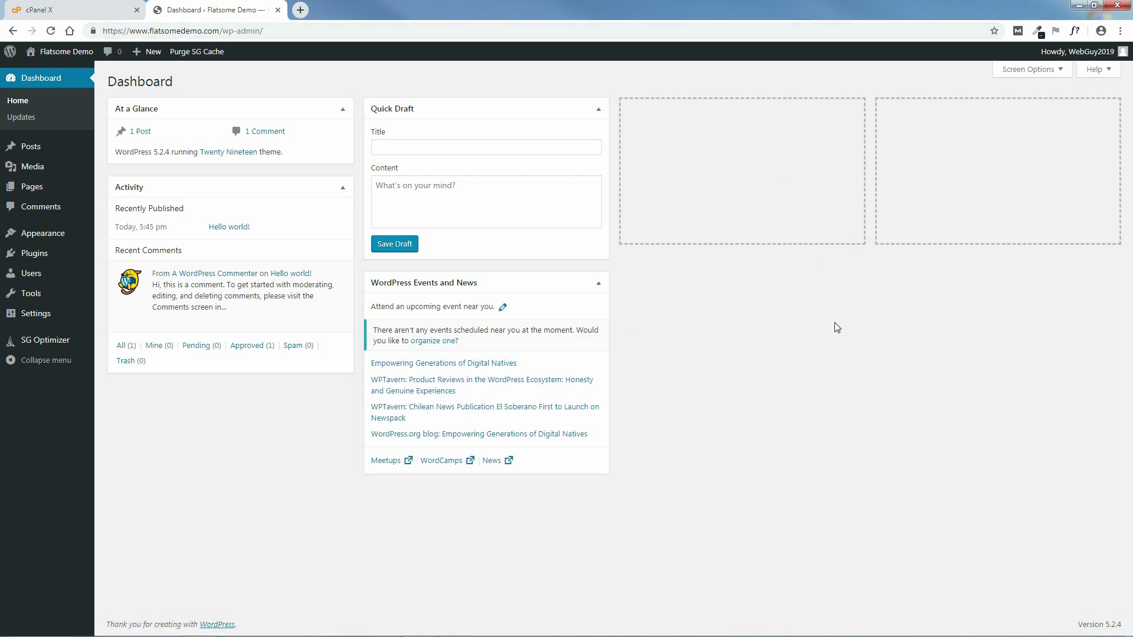
- View the live site in a new tab and scroll through its Flatsome Demo homepage
{"action": "mouse_move", "coordinate": [63, 51]}
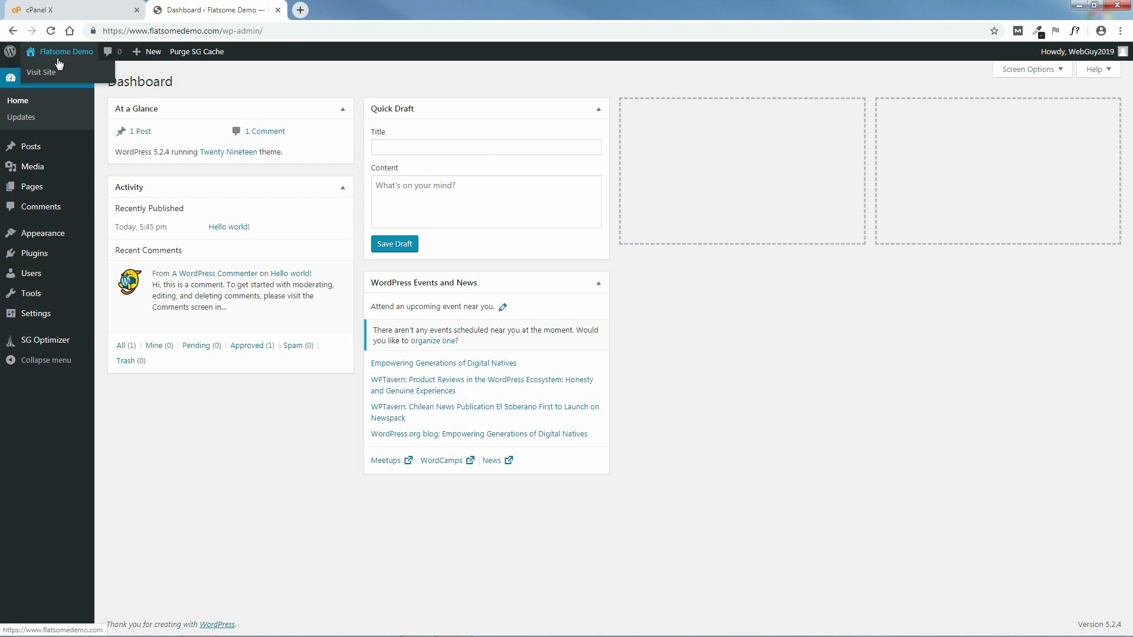
{"action": "middle_click", "coordinate": [49, 74]}
{"action": "left_click", "coordinate": [328, 8]}
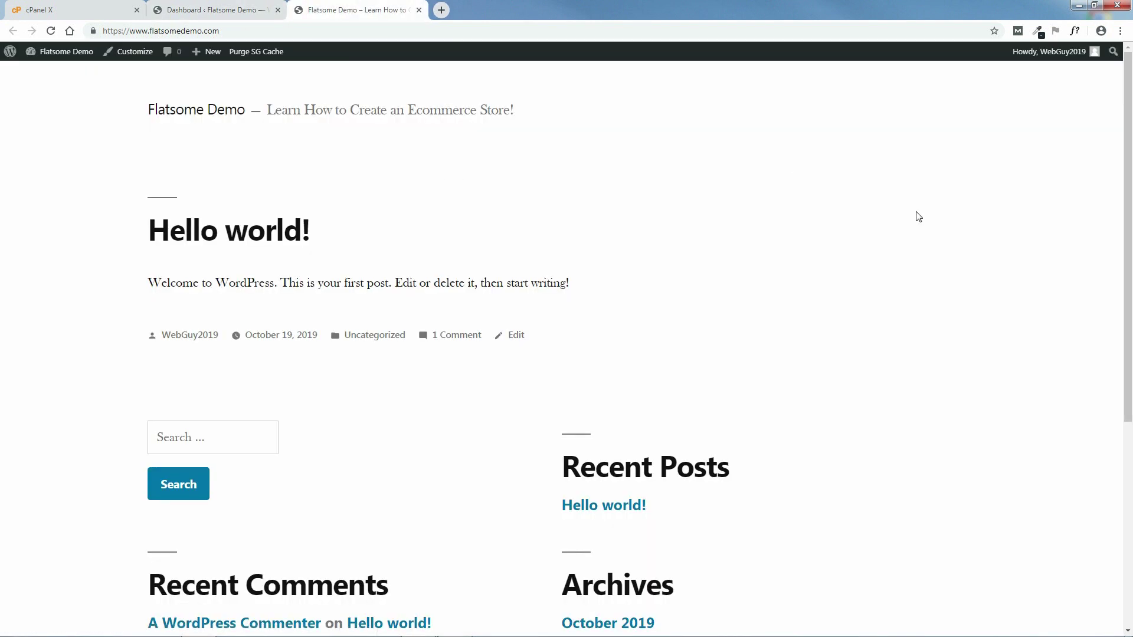
{"action": "left_click_drag", "start_coordinate": [1131, 154], "coordinate": [1119, 418]}
{"action": "left_click_drag", "start_coordinate": [1123, 329], "coordinate": [1130, 101]}
- Close the live site tab and the cPanel tab
{"action": "left_click", "coordinate": [419, 10]}
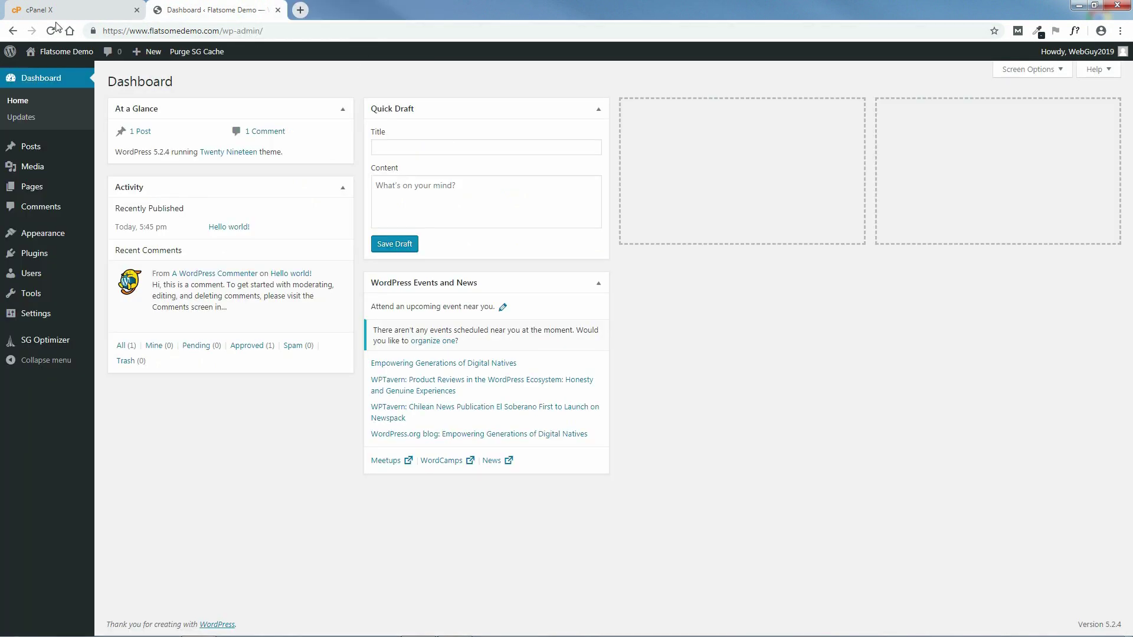
{"action": "left_click", "coordinate": [116, 12]}
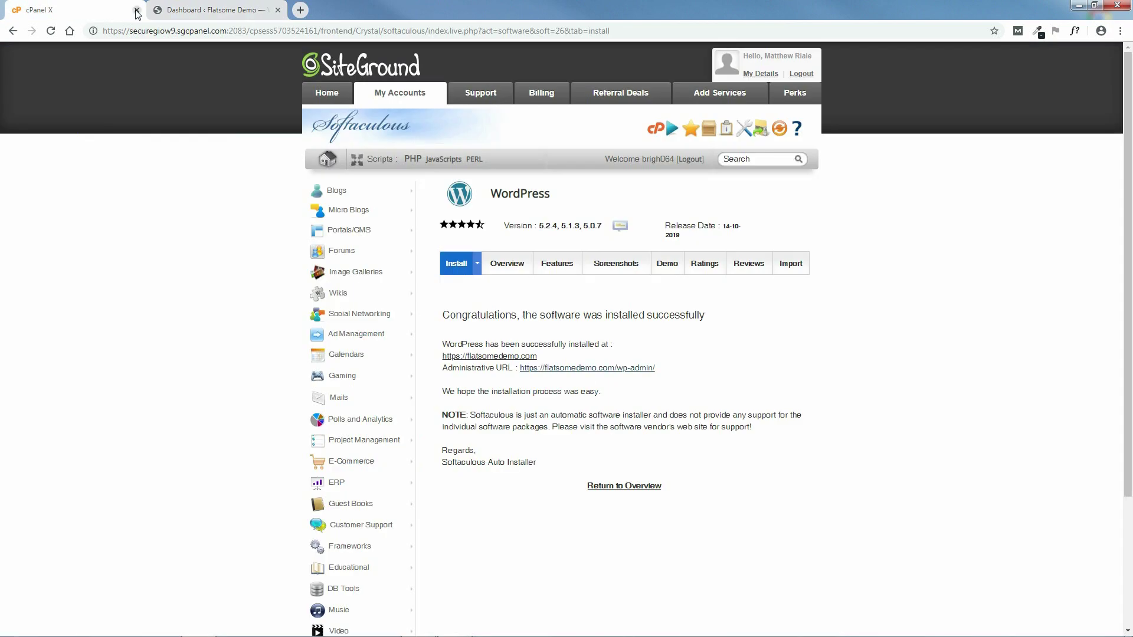
{"action": "left_click", "coordinate": [137, 10]}
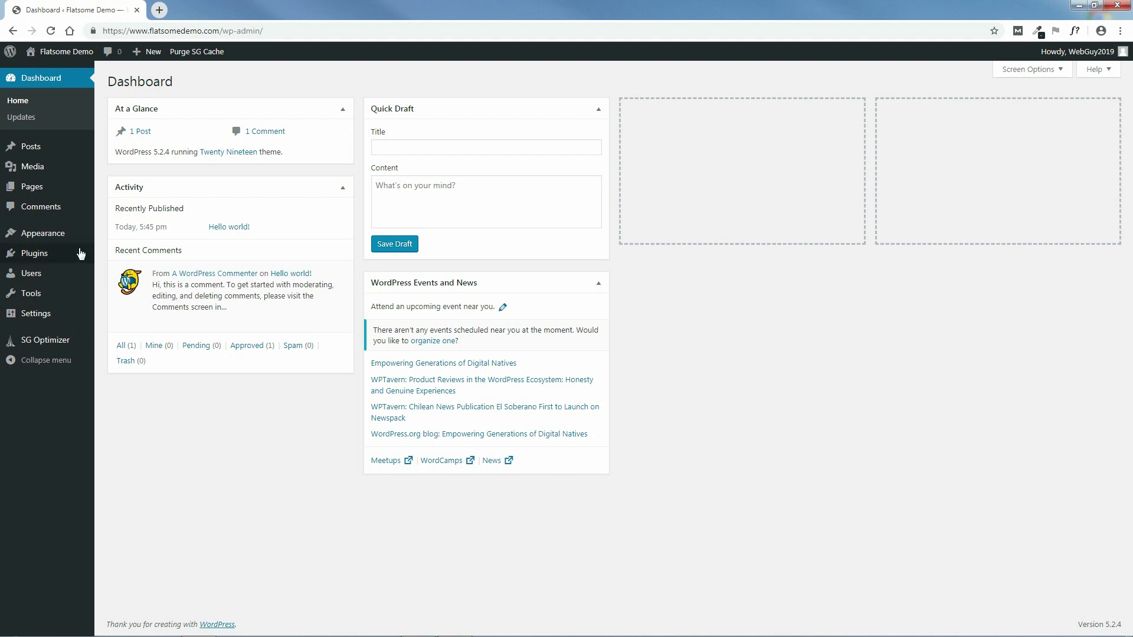
- Save the permalink structure as Post name (/%postname%/) and return to the Dashboard
{"action": "mouse_move", "coordinate": [81, 244]}
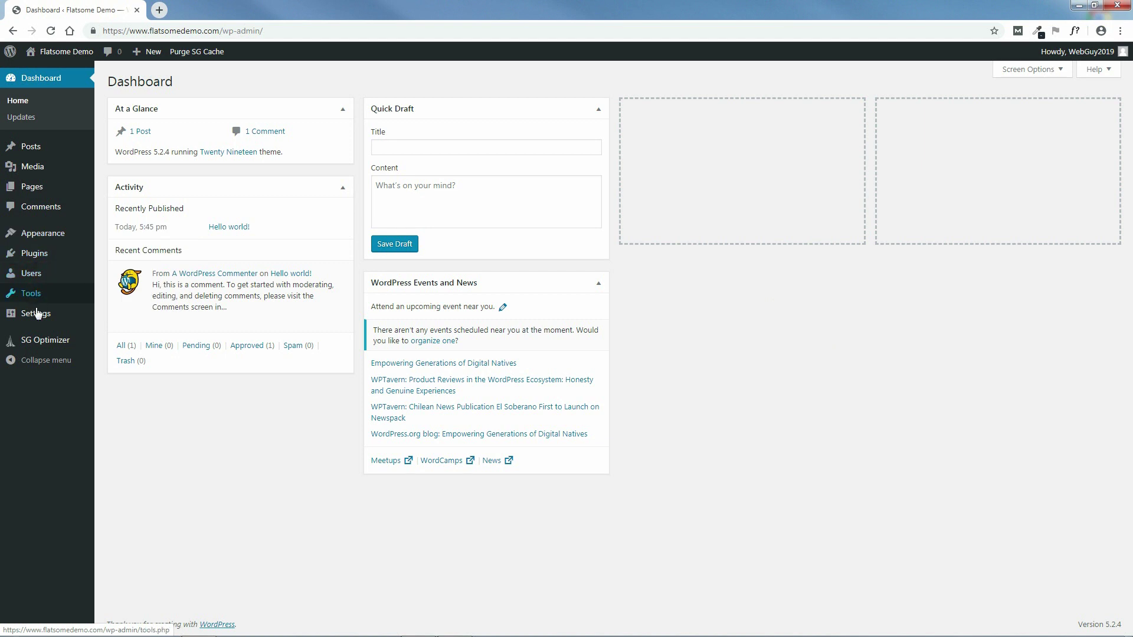
{"action": "mouse_move", "coordinate": [37, 319]}
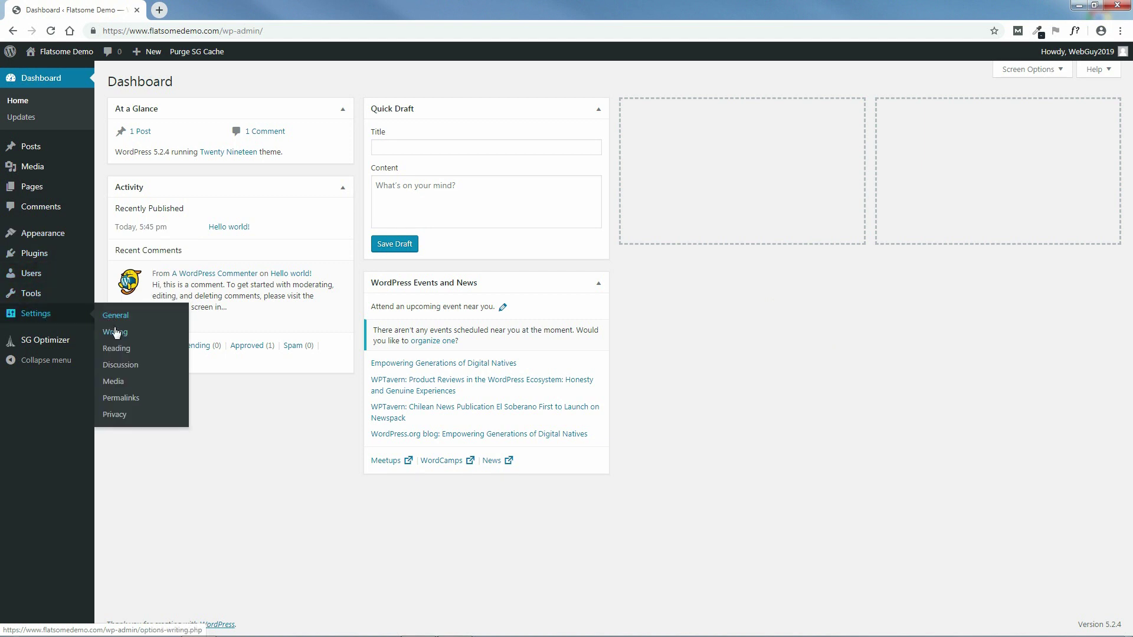
{"action": "left_click", "coordinate": [120, 398]}
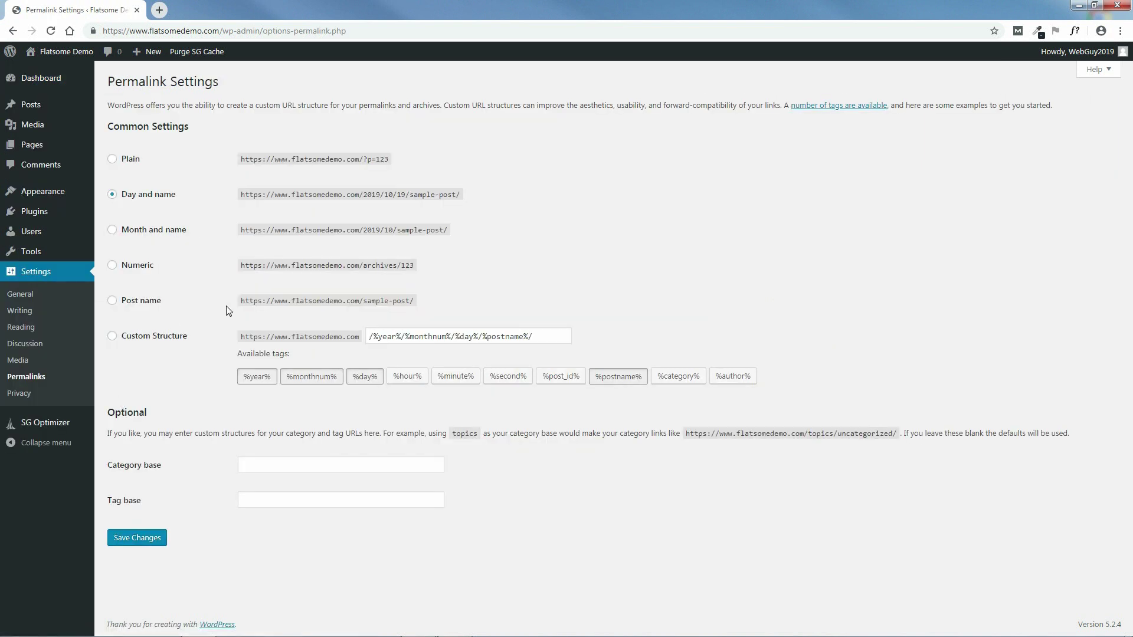
{"action": "left_click", "coordinate": [112, 301]}
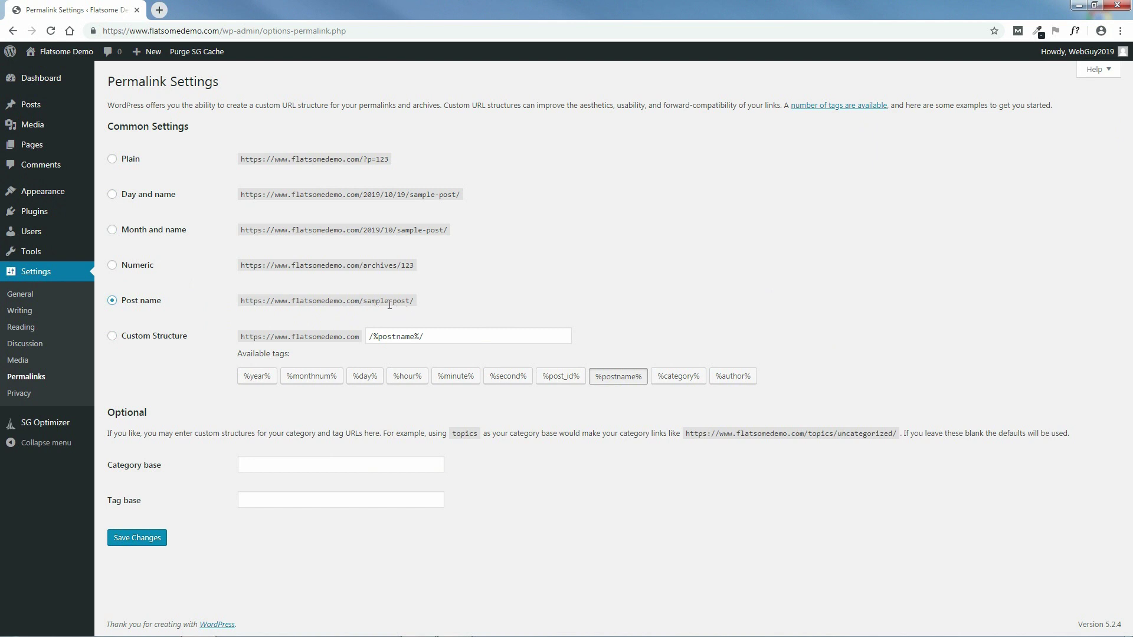
{"action": "left_click", "coordinate": [112, 194]}
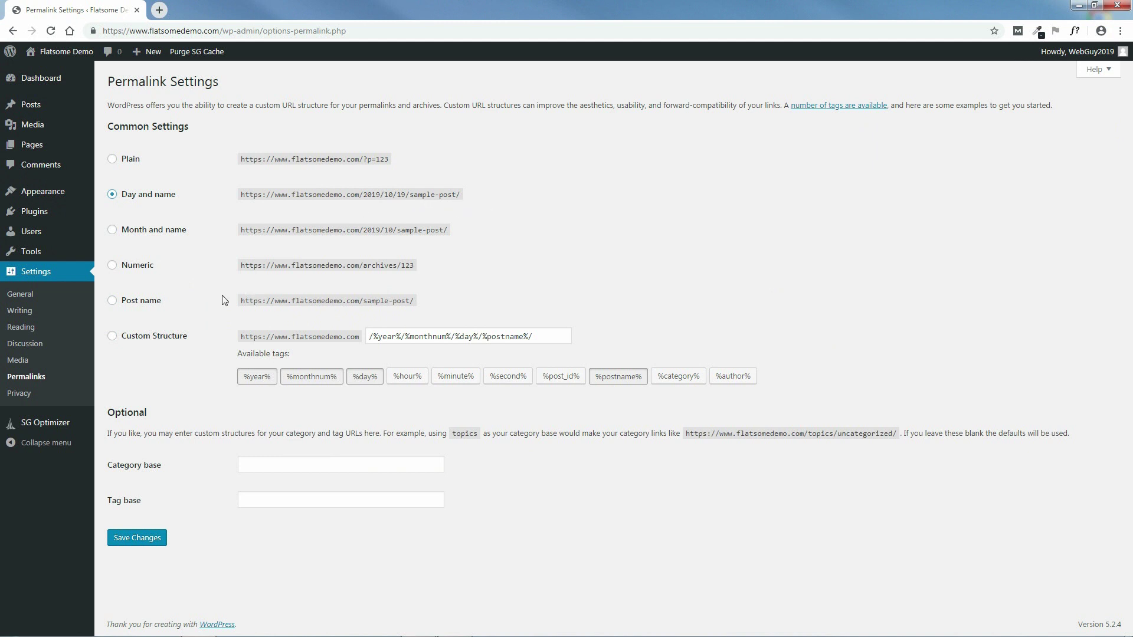
{"action": "left_click", "coordinate": [112, 301]}
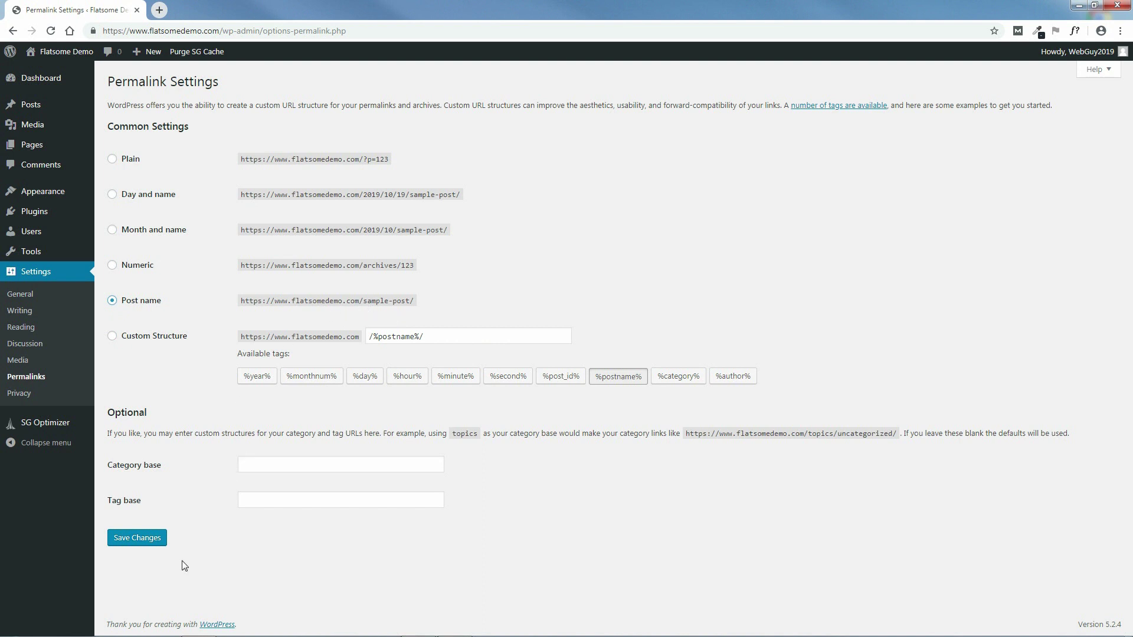
{"action": "left_click", "coordinate": [137, 537]}
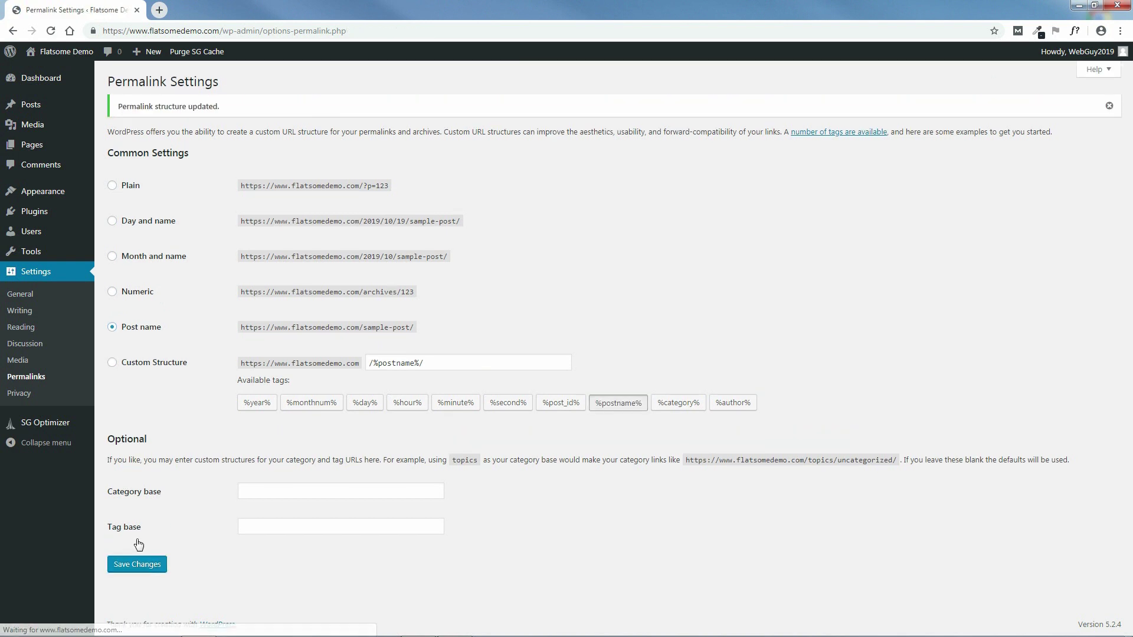
{"action": "left_click", "coordinate": [33, 80]}
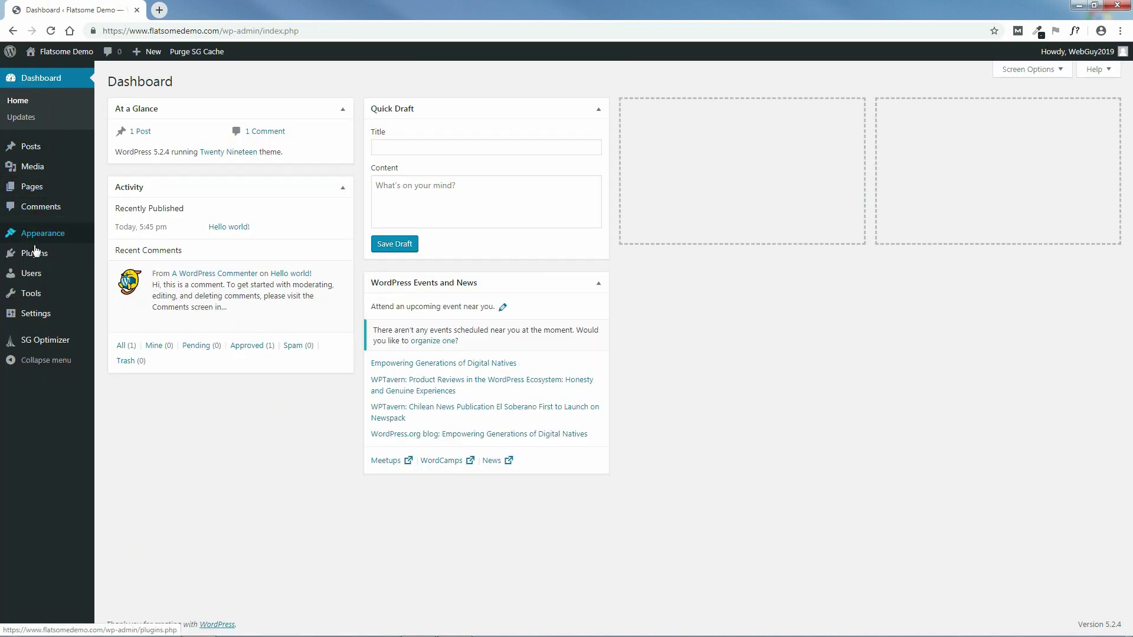
- Open the admin user's profile for editing from the All Users list
{"action": "mouse_move", "coordinate": [36, 276]}
{"action": "left_click", "coordinate": [114, 277]}
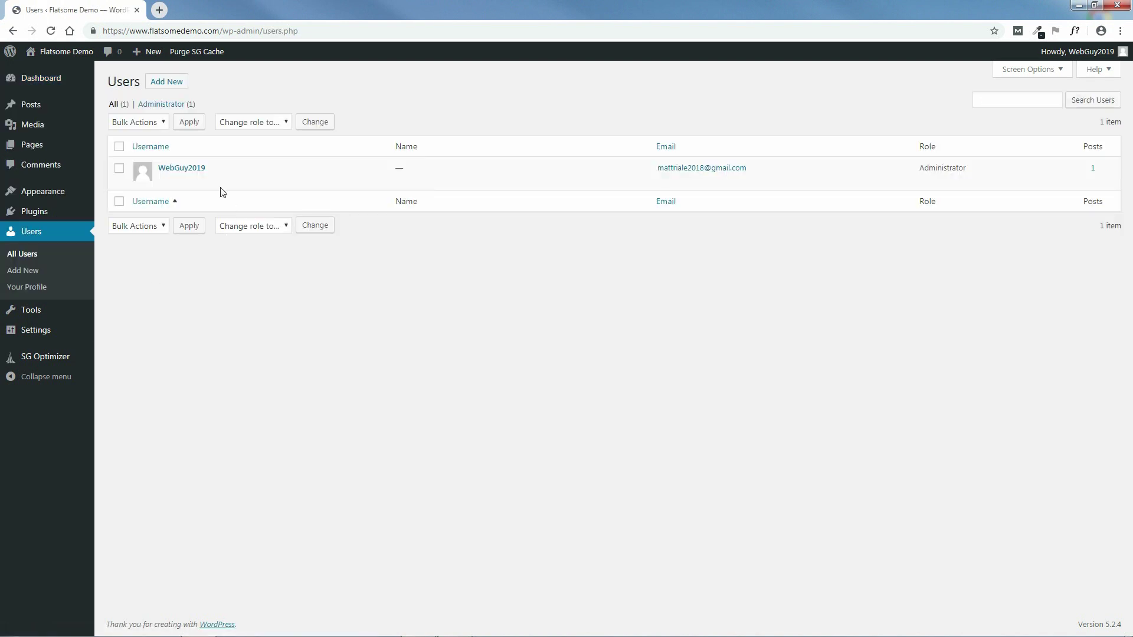
{"action": "left_click", "coordinate": [165, 180]}
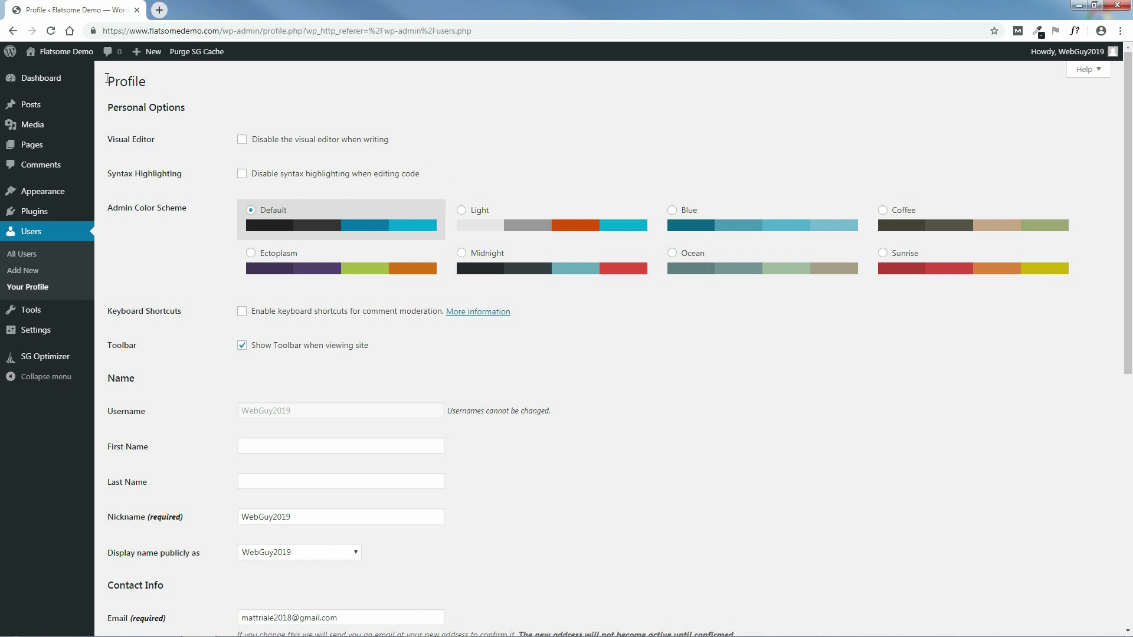
- Try the Light, Blue, Coffee and Ocean admin colour schemes, then revert to Default
{"action": "left_click", "coordinate": [541, 216]}
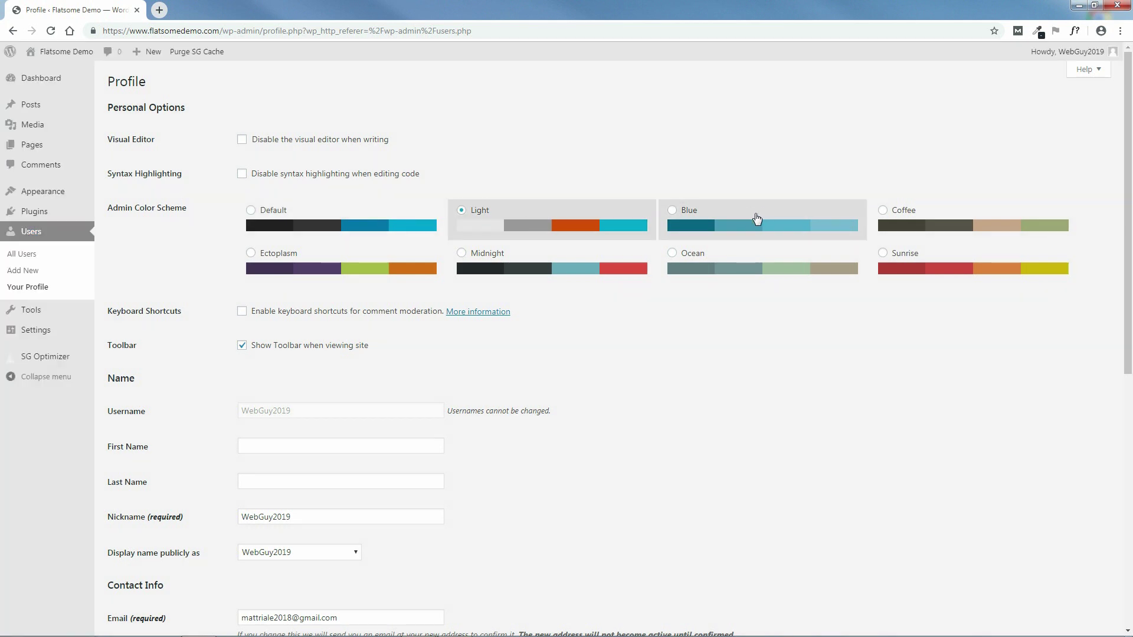
{"action": "left_click", "coordinate": [757, 219]}
{"action": "left_click", "coordinate": [938, 219]}
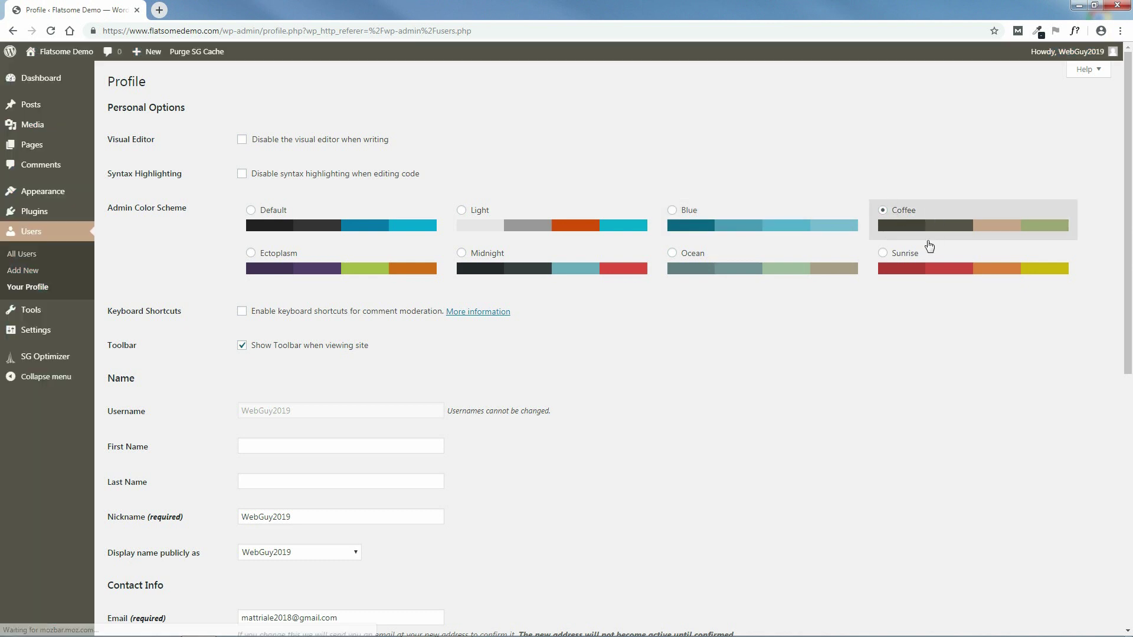
{"action": "left_click", "coordinate": [712, 256]}
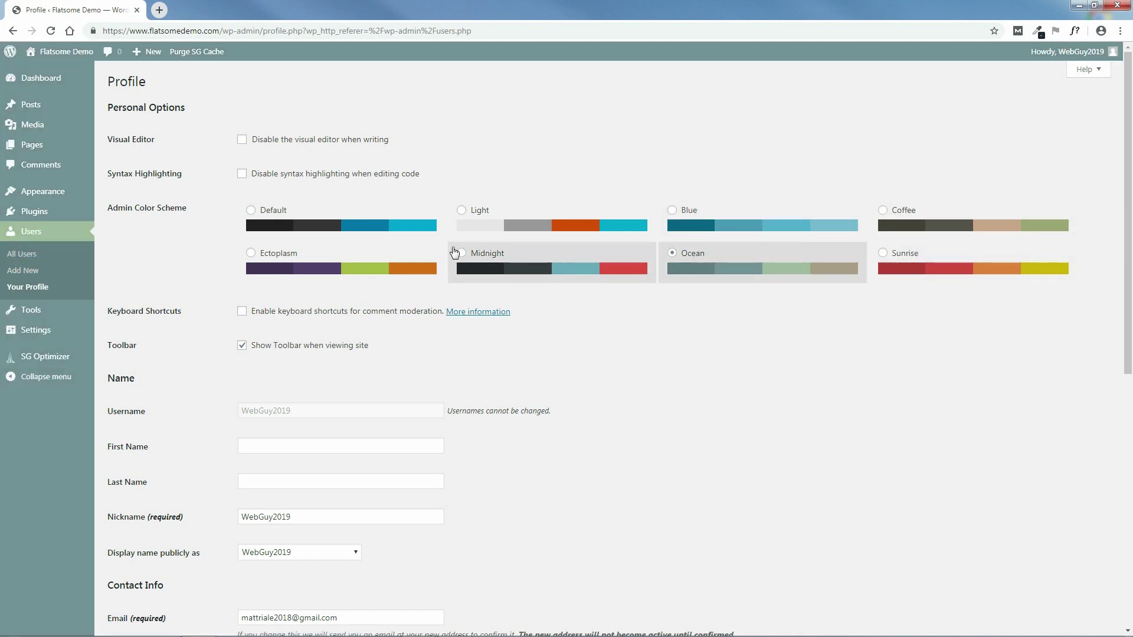
{"action": "left_click", "coordinate": [333, 218]}
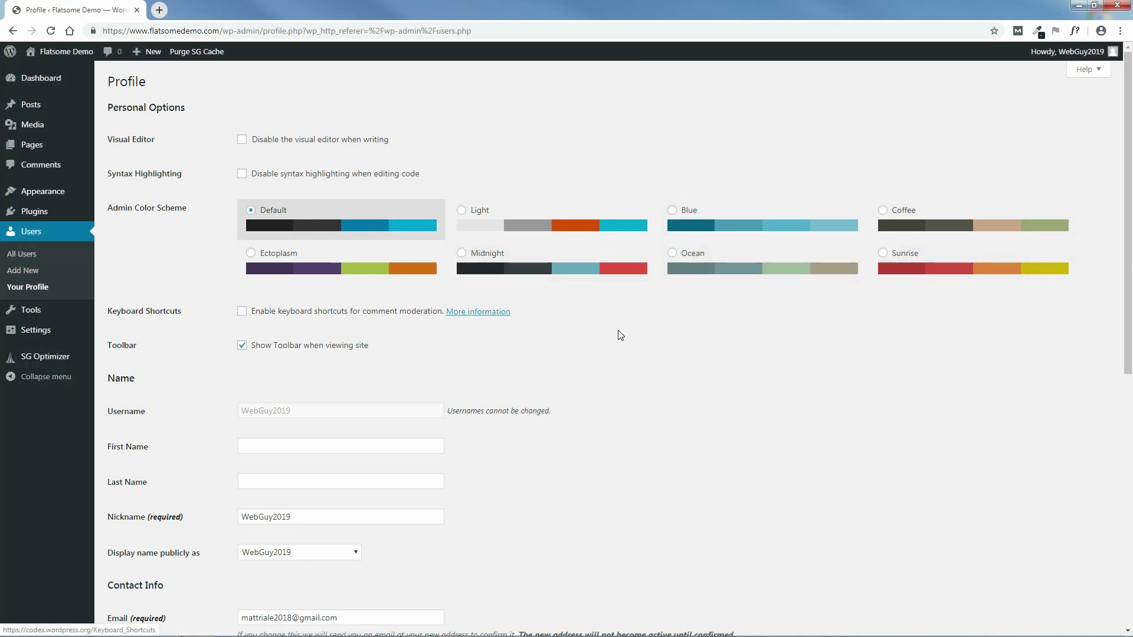
{"action": "left_click_drag", "start_coordinate": [1128, 301], "coordinate": [1130, 425]}
{"action": "scroll", "coordinate": [1130, 425], "scroll_direction": "down", "scroll_amount": 2}
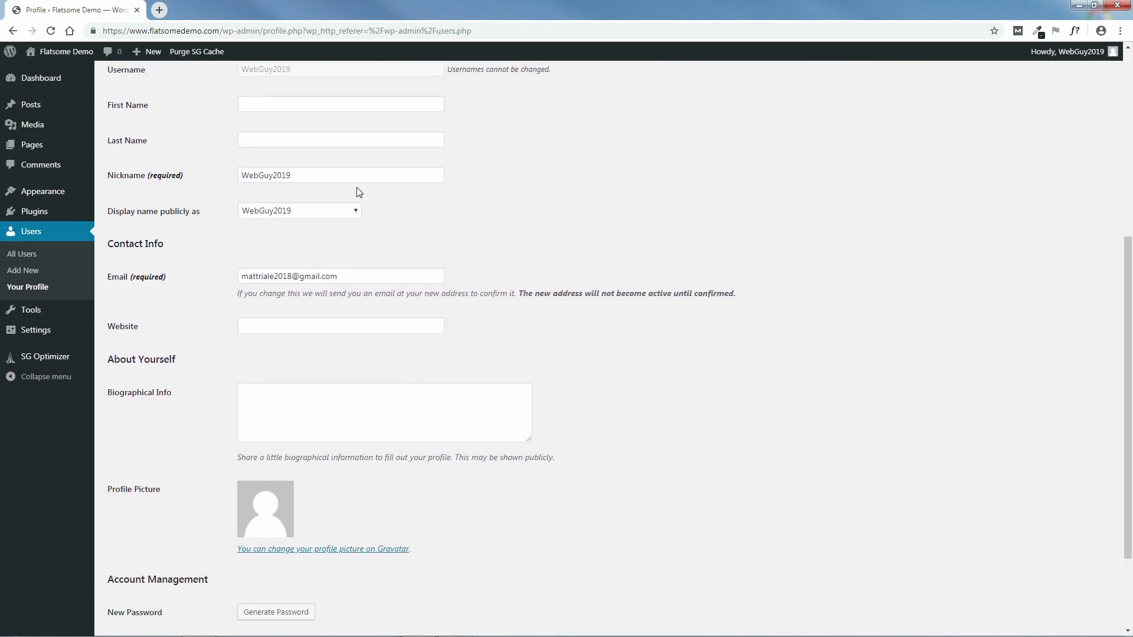
- Replace the nickname with the user's first name and make it the public display name
{"action": "left_click_drag", "start_coordinate": [296, 176], "coordinate": [240, 175]}
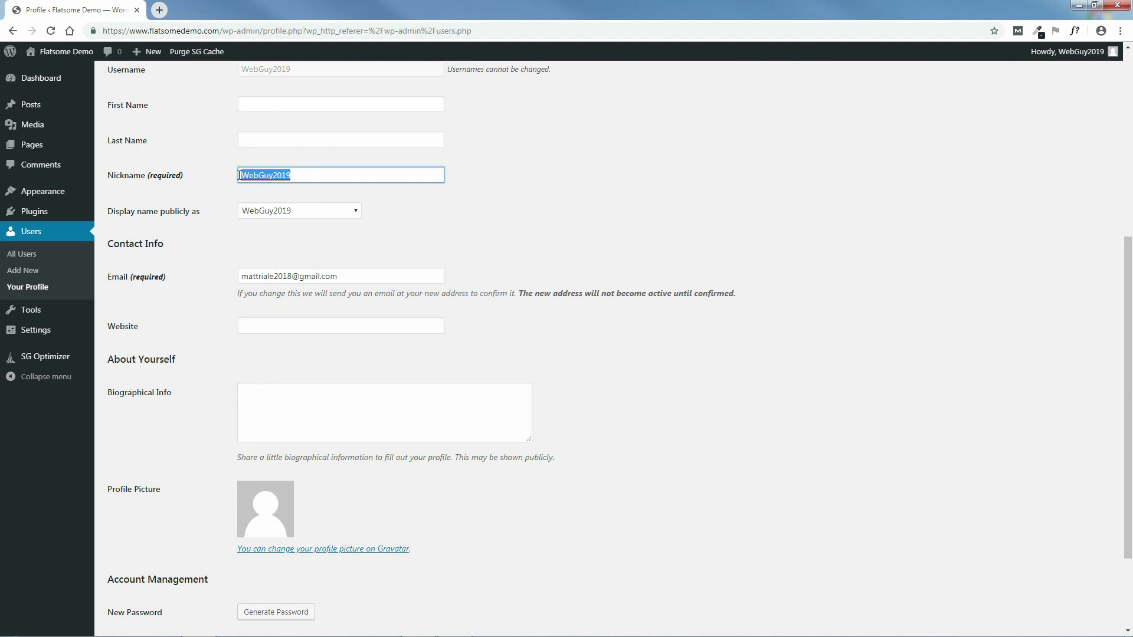
{"action": "type", "text": "Matt"}
{"action": "left_click", "coordinate": [307, 214]}
{"action": "left_click", "coordinate": [279, 235]}
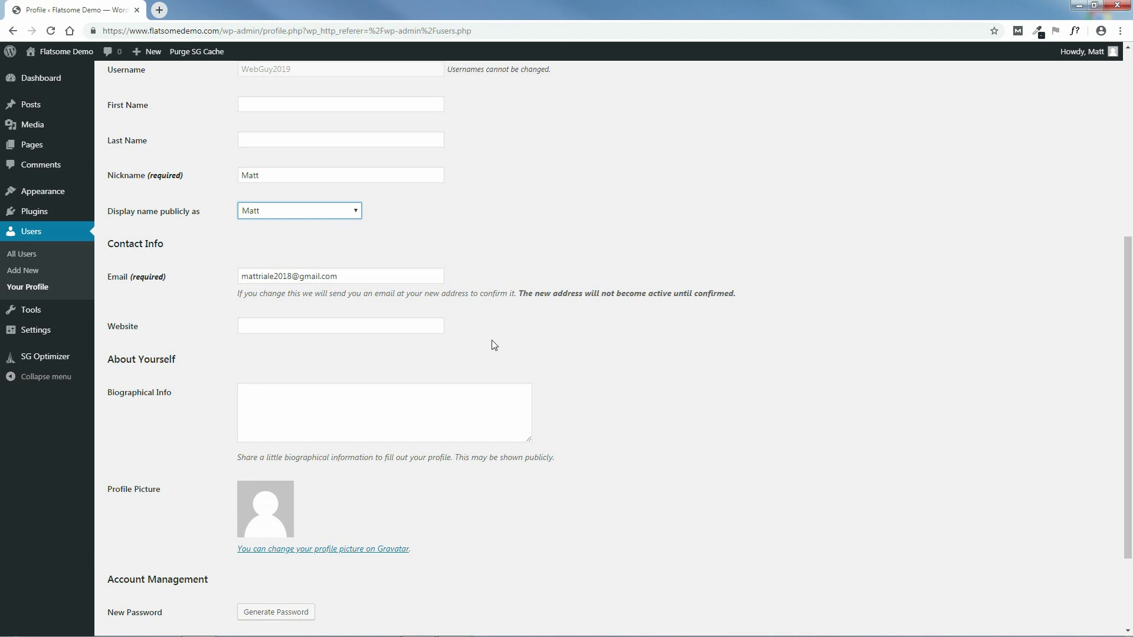
- Generate a password, cancel the password change, and update the profile
{"action": "left_click_drag", "start_coordinate": [1126, 389], "coordinate": [1130, 435]}
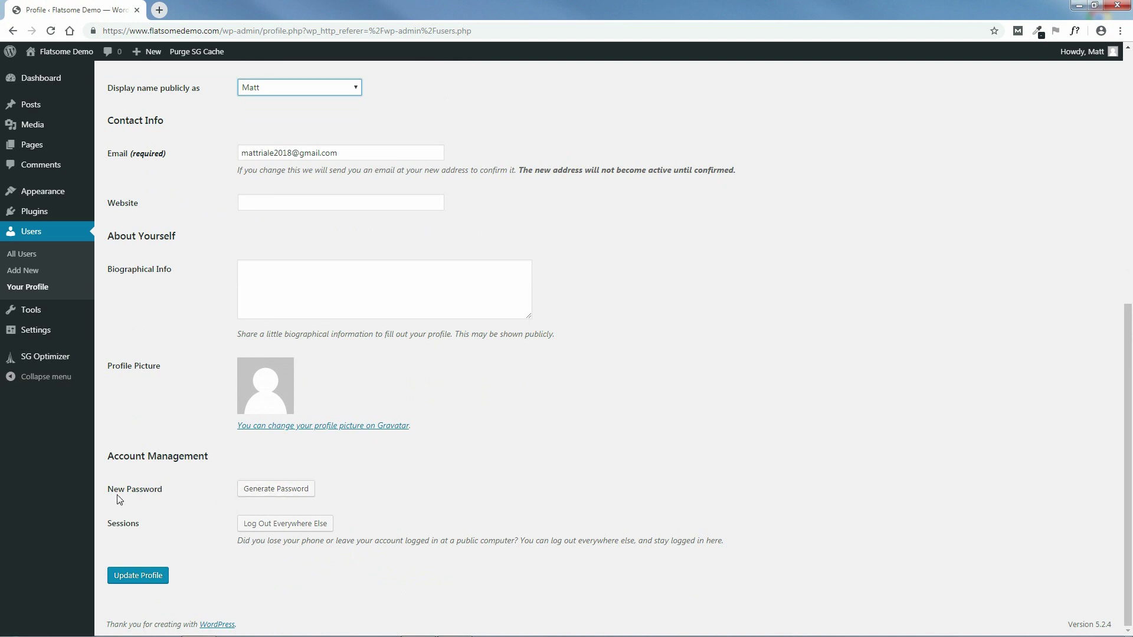
{"action": "left_click", "coordinate": [272, 489]}
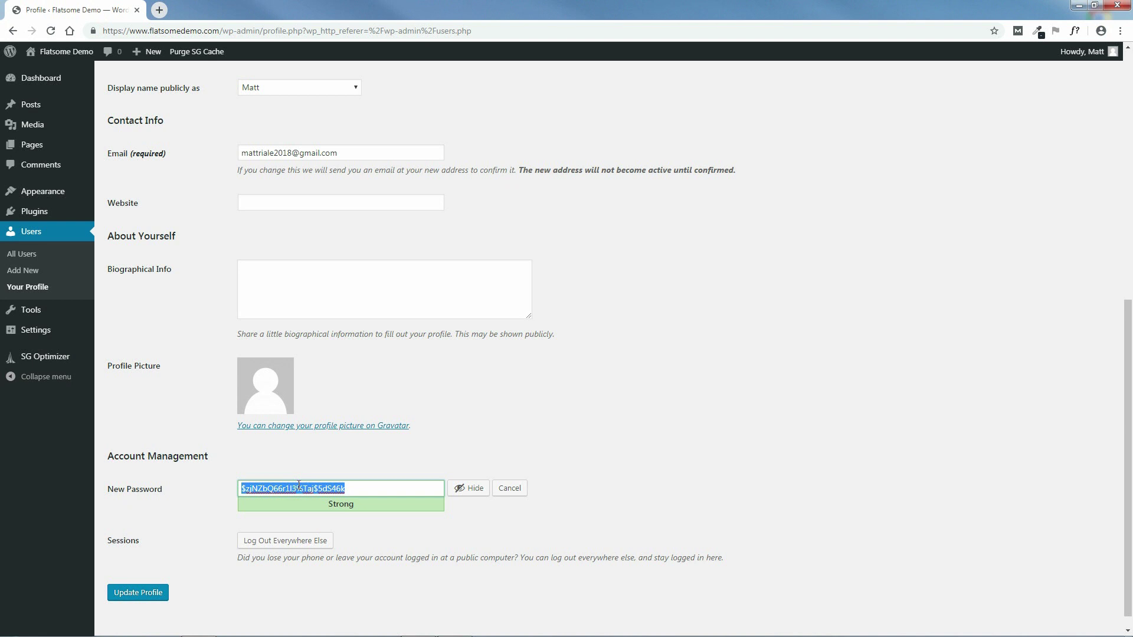
{"action": "key", "text": "BackSpace"}
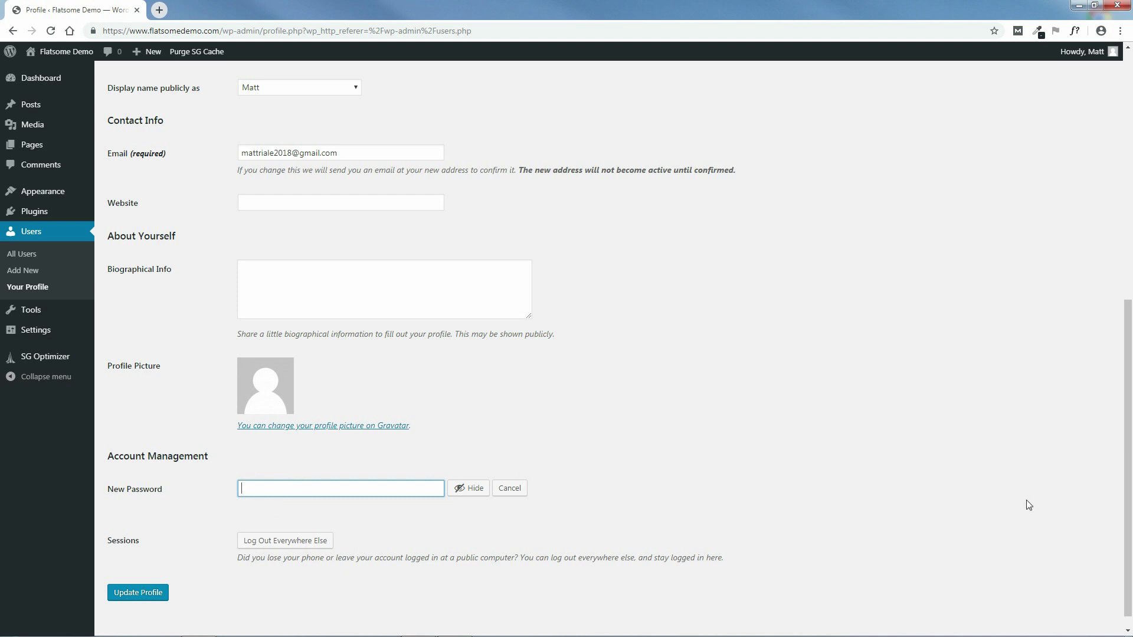
{"action": "left_click", "coordinate": [512, 489]}
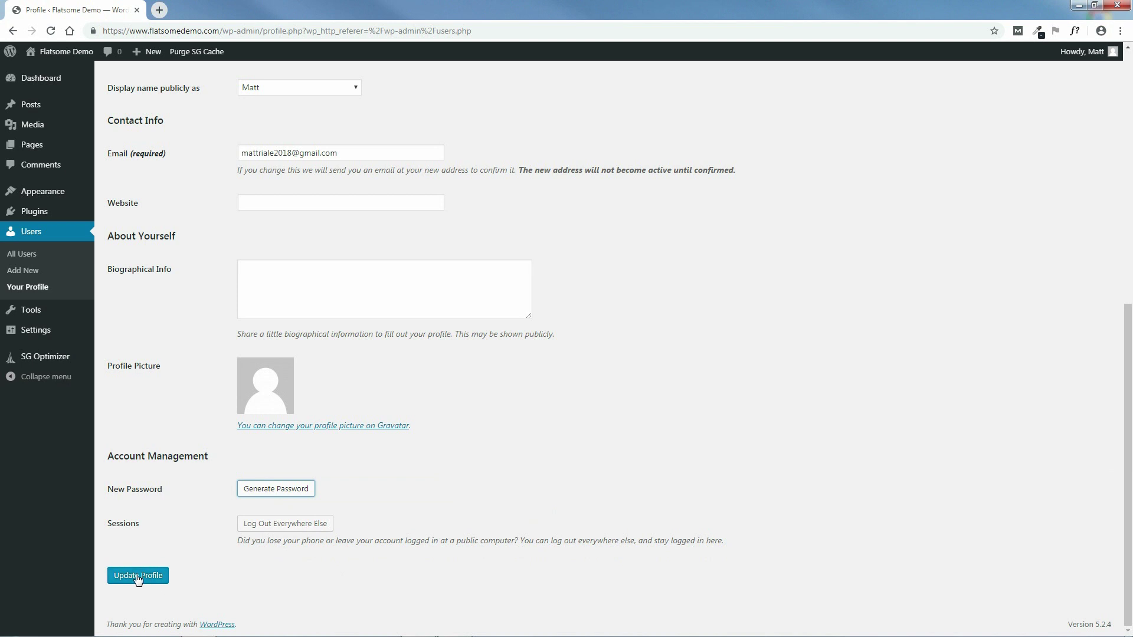
{"action": "left_click", "coordinate": [138, 576]}
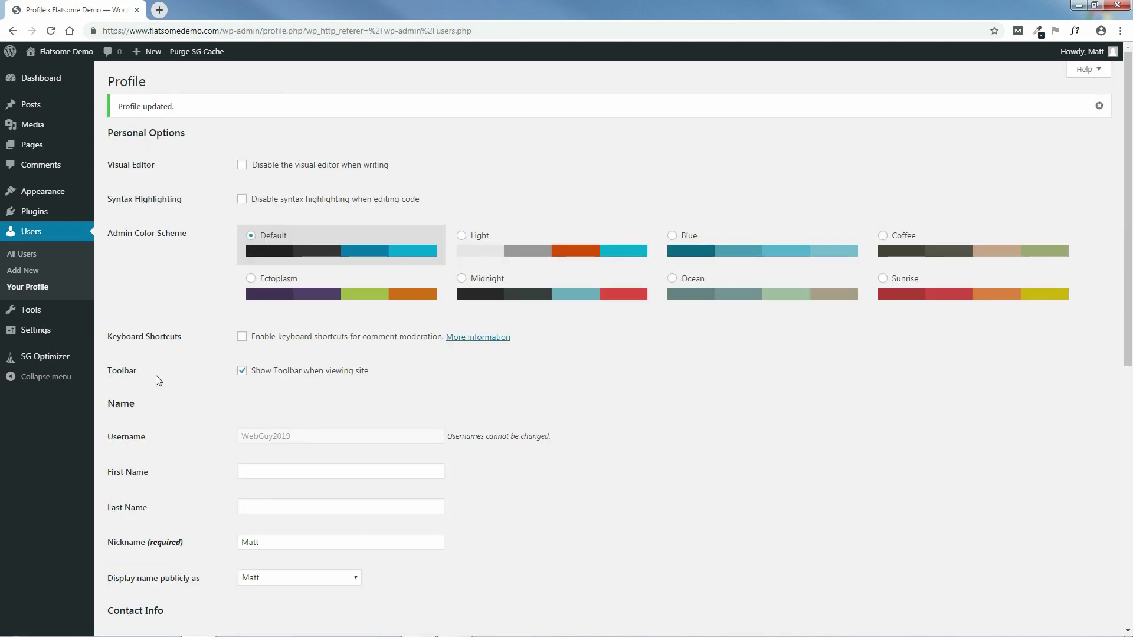
{"action": "left_click", "coordinate": [40, 83]}
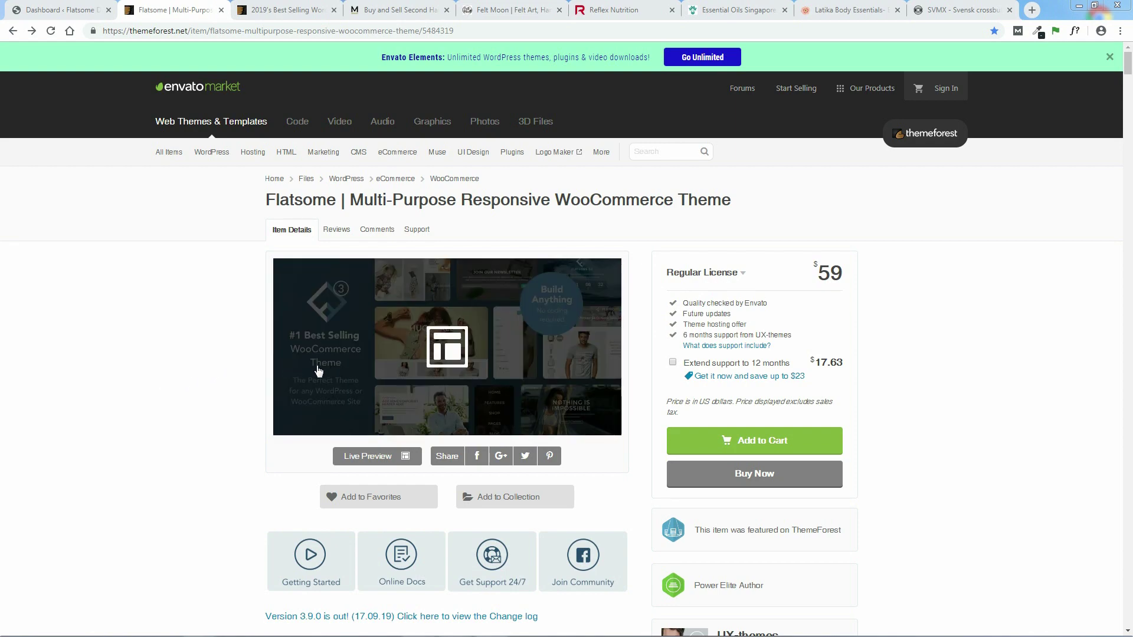
- Glance at the best-selling eCommerce themes list, then return to the Flatsome item page
{"action": "left_click_drag", "start_coordinate": [1128, 71], "coordinate": [1128, 100]}
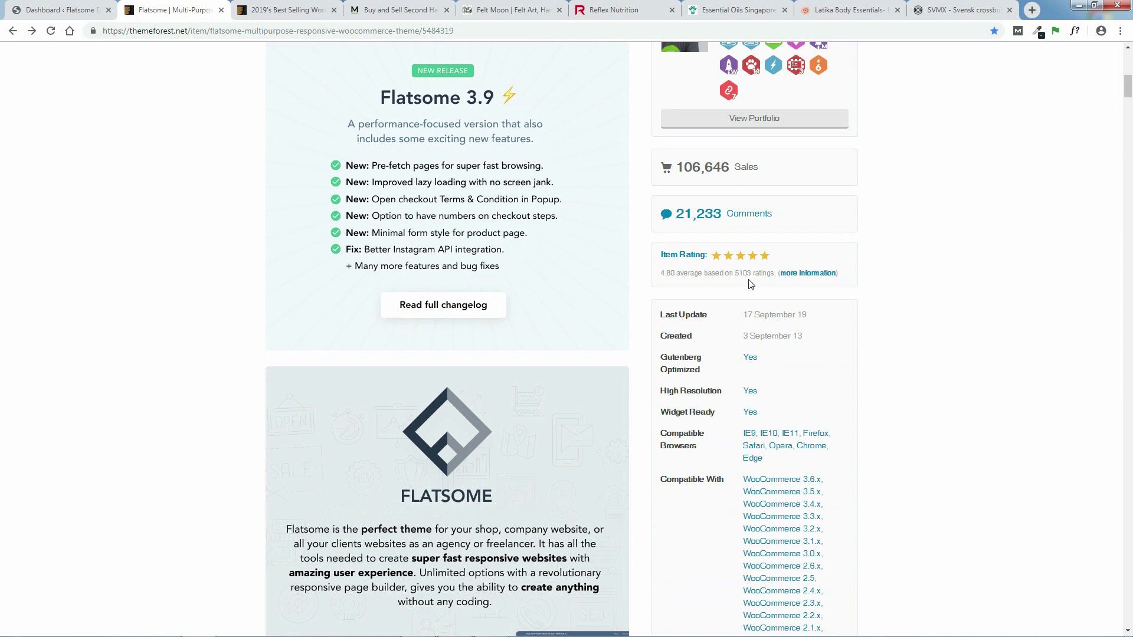
{"action": "left_click", "coordinate": [287, 10]}
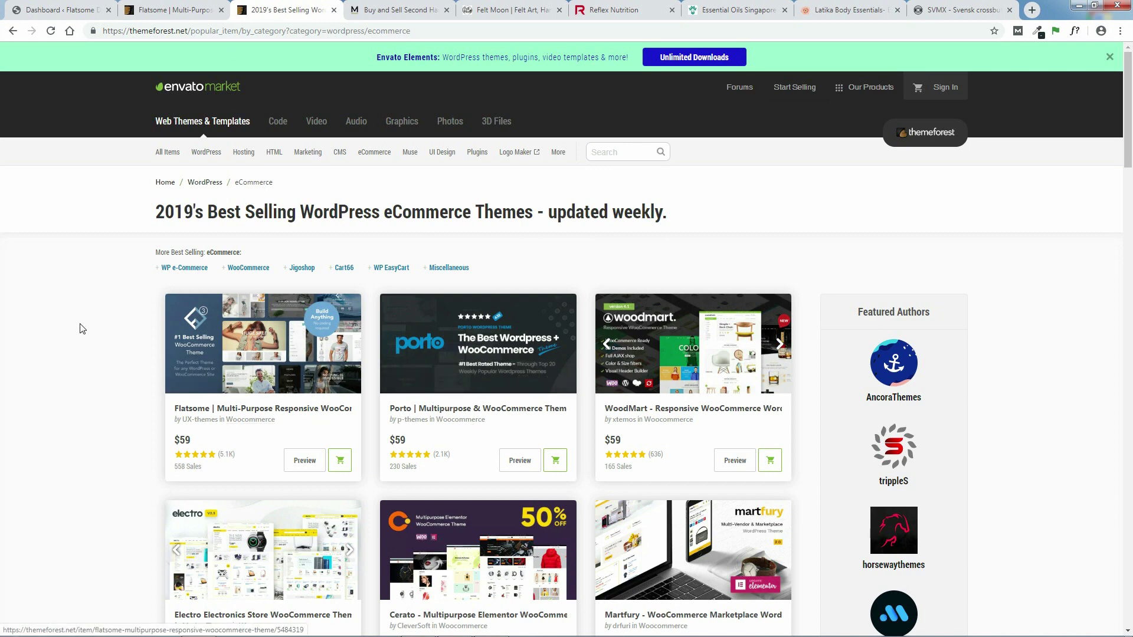
{"action": "left_click", "coordinate": [168, 5]}
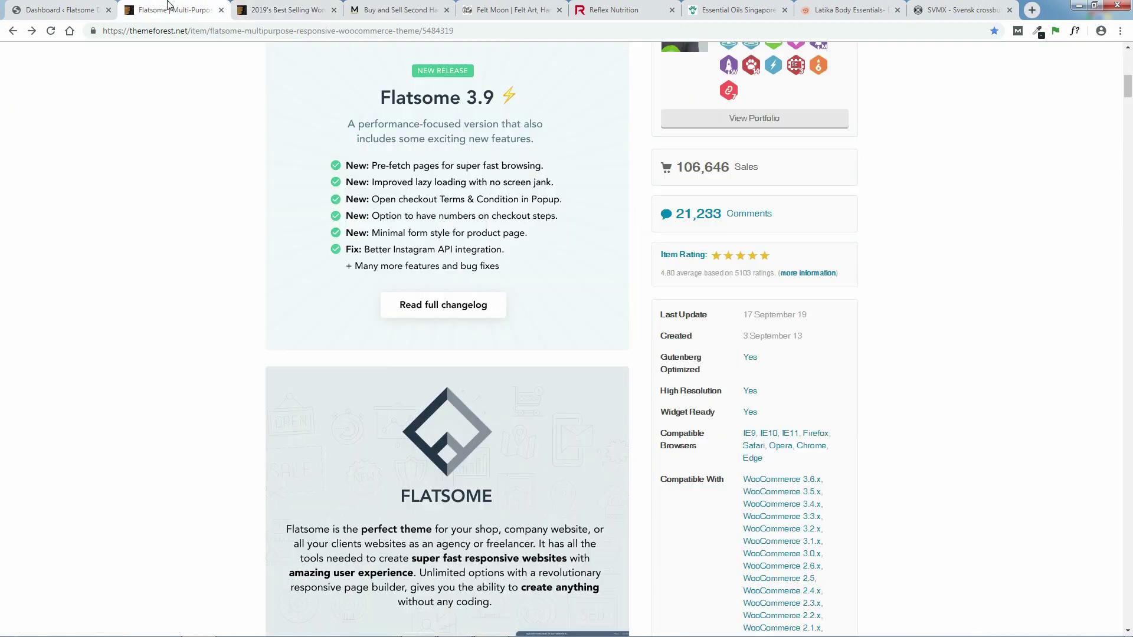
- Read through the Flatsome description, including the 6 months support from UX-themes line
{"action": "mouse_move", "coordinate": [1126, 90]}
{"action": "left_mouse_down"}
{"action": "mouse_move", "coordinate": [1127, 69]}
{"action": "mouse_move", "coordinate": [1127, 79]}
{"action": "left_mouse_up"}
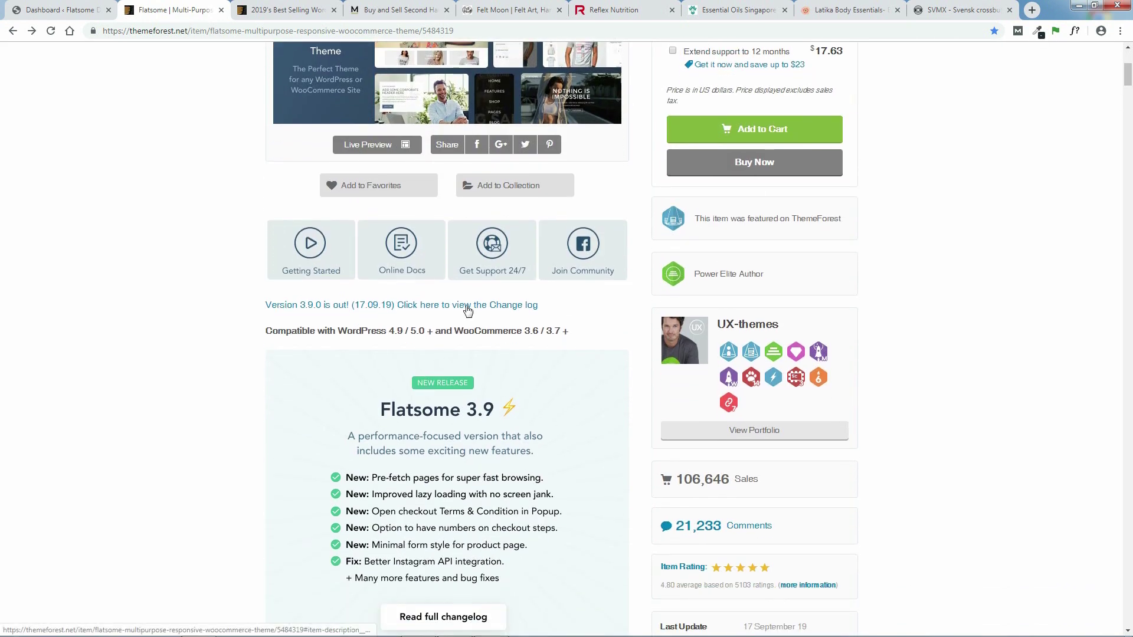
{"action": "left_click_drag", "start_coordinate": [1126, 75], "coordinate": [1127, 59]}
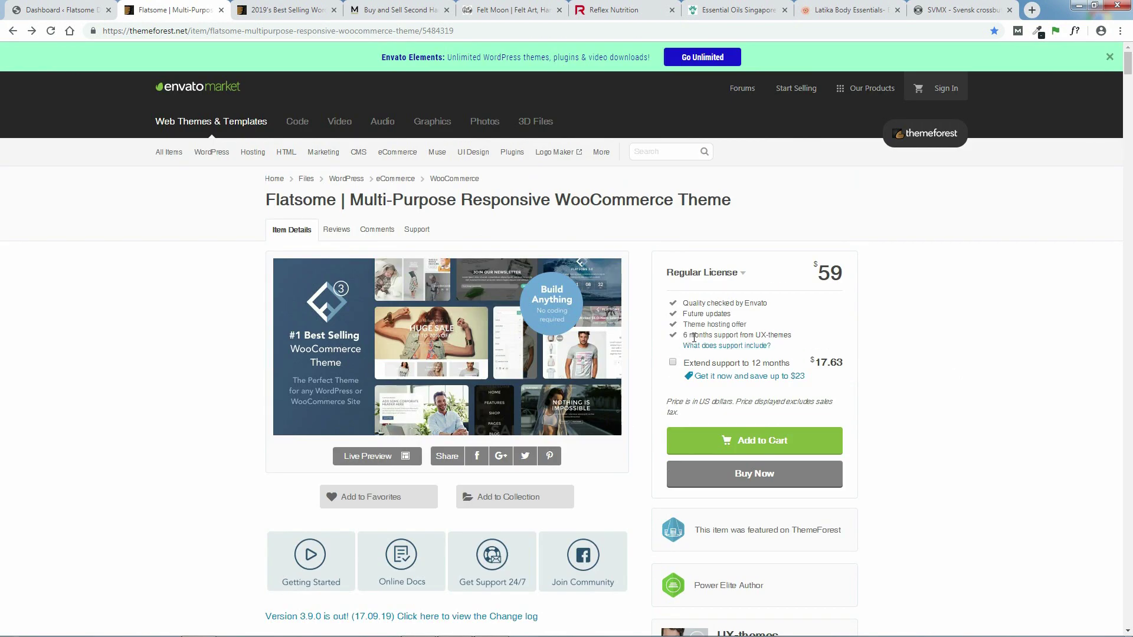
{"action": "left_click_drag", "start_coordinate": [752, 333], "coordinate": [685, 334]}
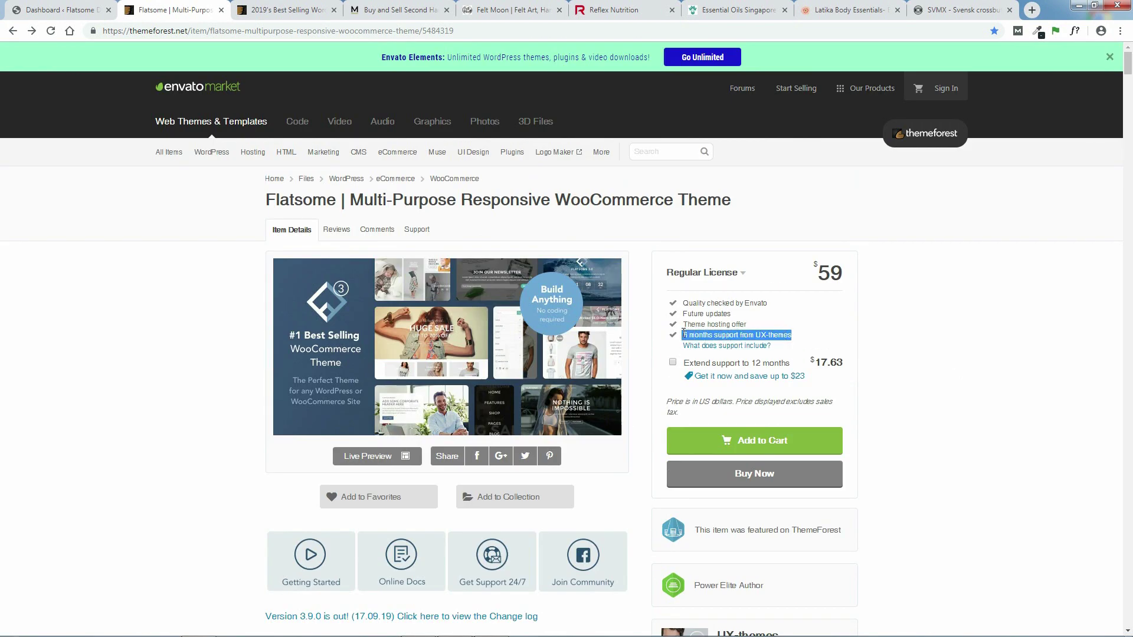
{"action": "left_click", "coordinate": [927, 339]}
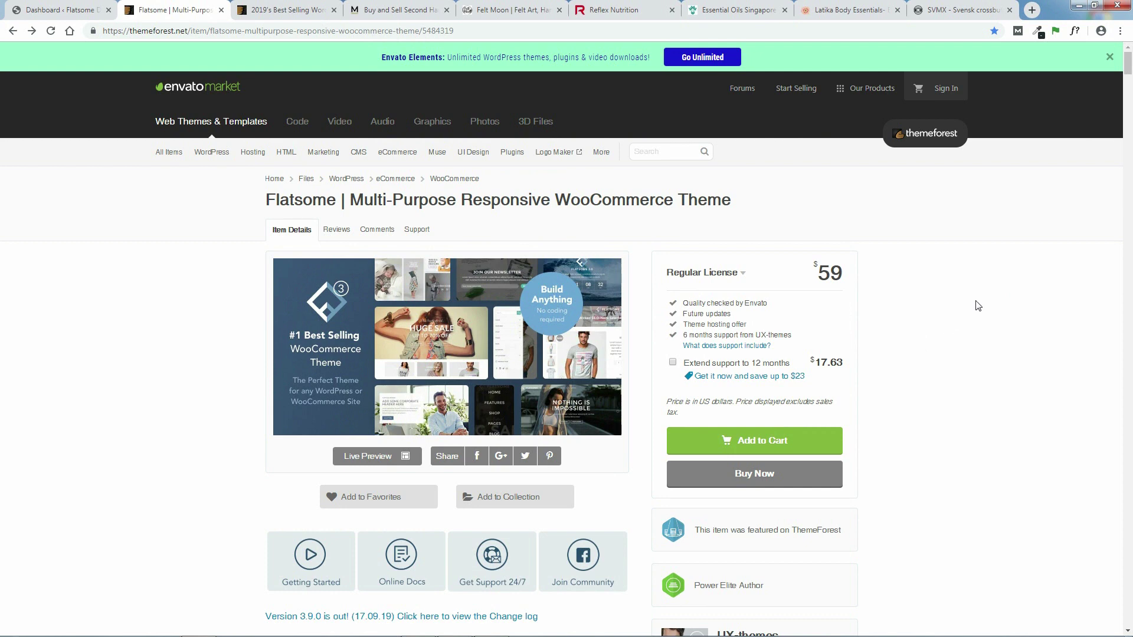
{"action": "left_click_drag", "start_coordinate": [1127, 64], "coordinate": [1128, 134]}
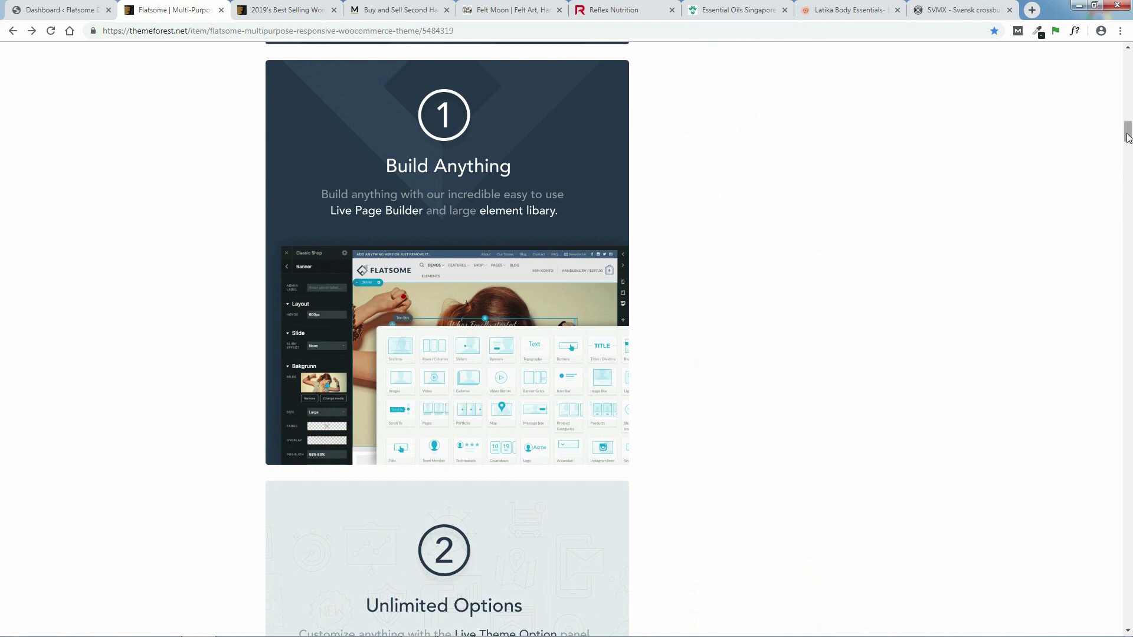
- Browse the Flatsome Studio, Elements and Customer Showcases sections, then view the Modsie example site
{"action": "left_click_drag", "start_coordinate": [1130, 133], "coordinate": [1129, 149]}
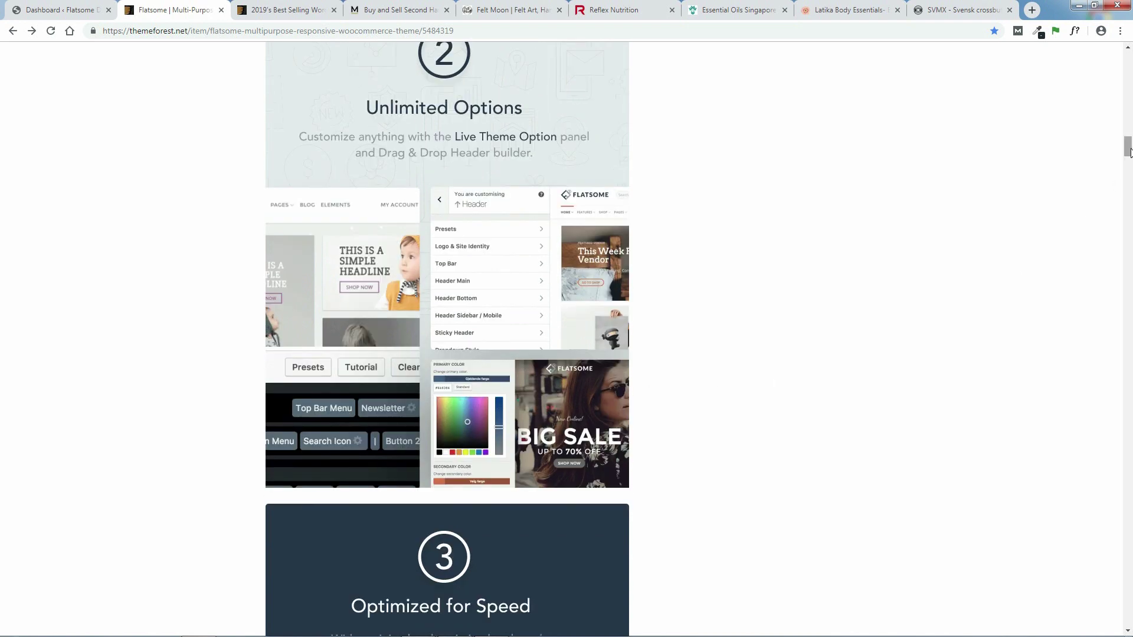
{"action": "scroll", "coordinate": [391, 208], "scroll_direction": "down", "scroll_amount": 8}
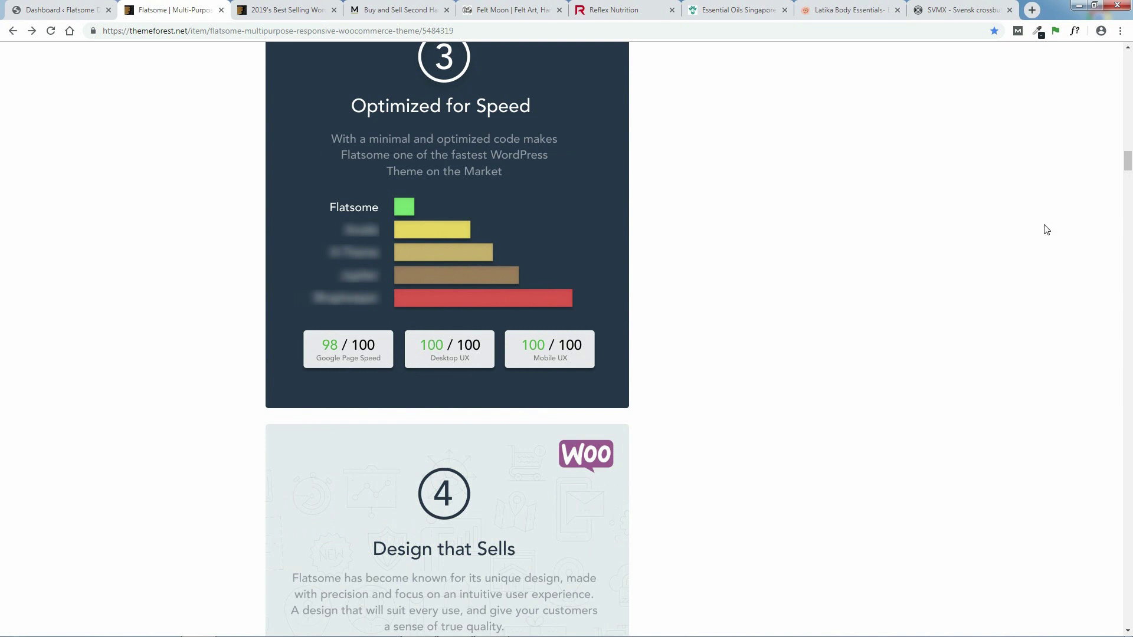
{"action": "scroll", "coordinate": [1130, 177], "scroll_direction": "down", "scroll_amount": 5}
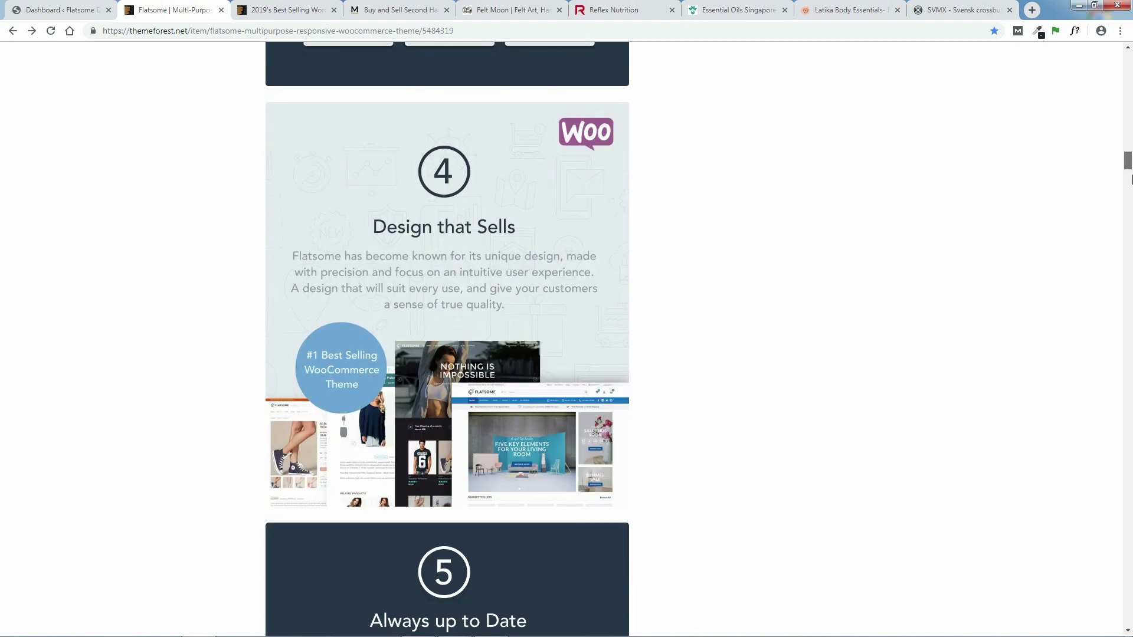
{"action": "scroll", "coordinate": [1131, 179], "scroll_direction": "down", "scroll_amount": 7}
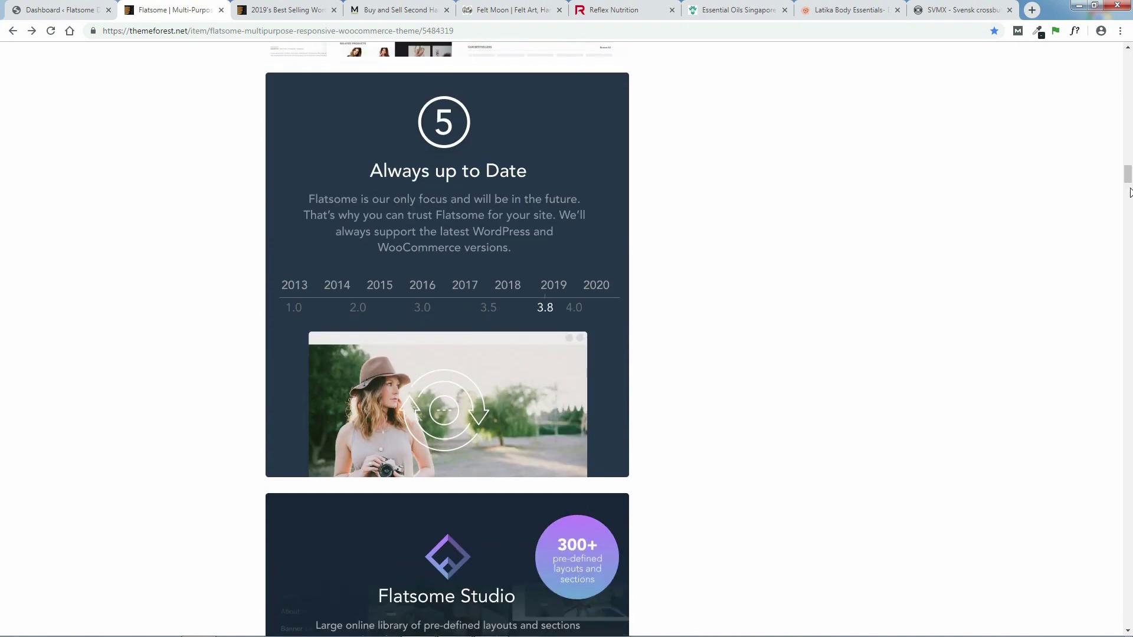
{"action": "scroll", "coordinate": [1130, 189], "scroll_direction": "down", "scroll_amount": 7}
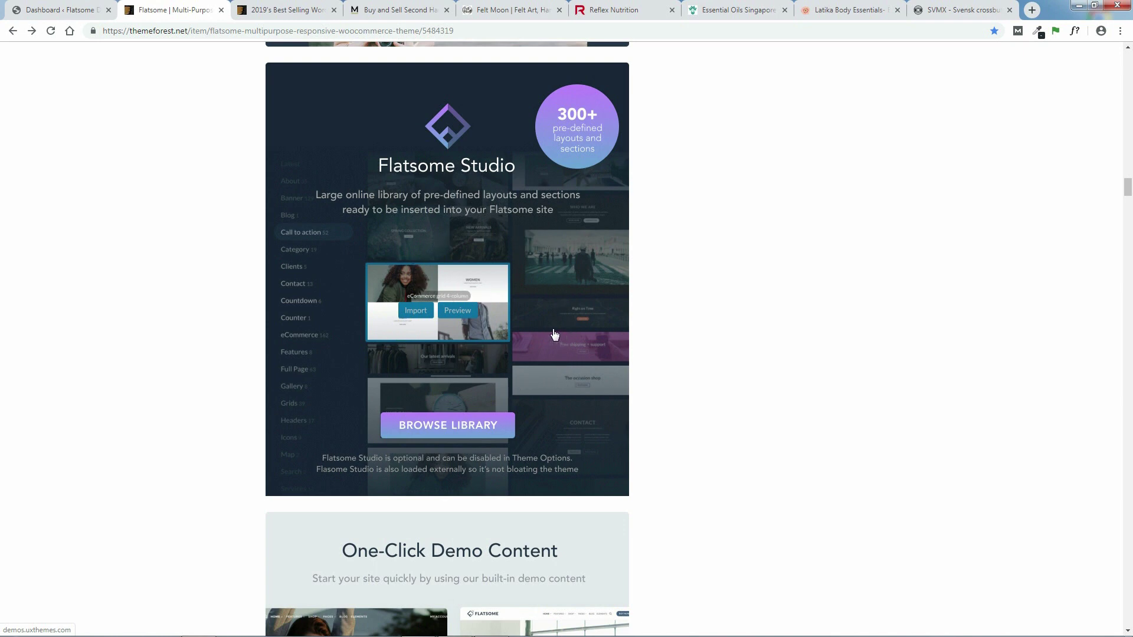
{"action": "left_click_drag", "start_coordinate": [1128, 191], "coordinate": [1129, 231]}
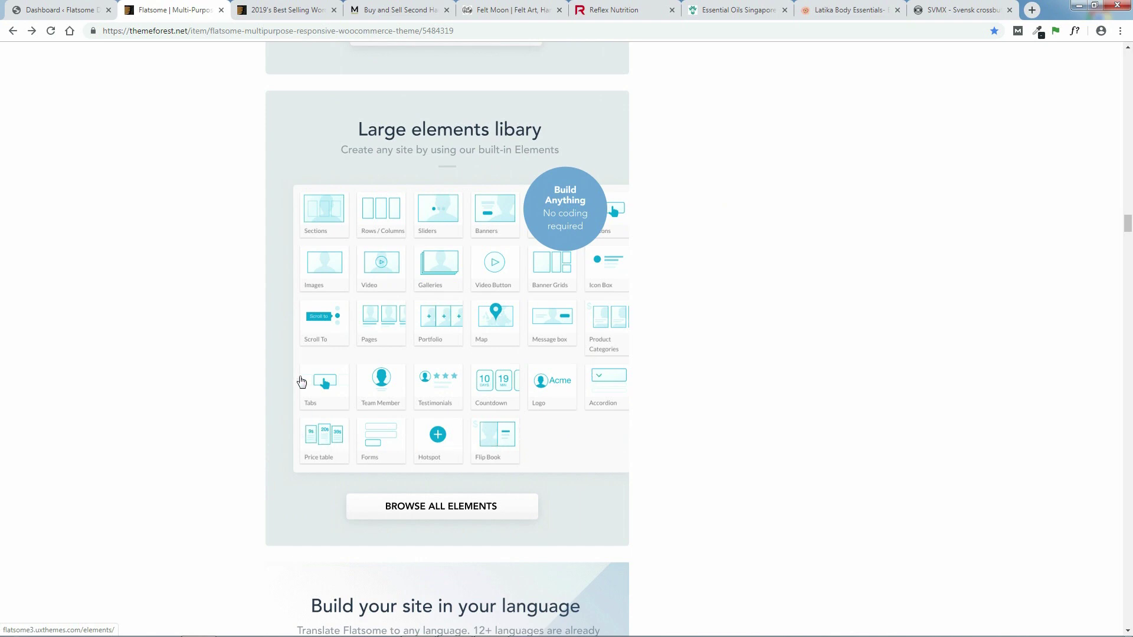
{"action": "left_click_drag", "start_coordinate": [1128, 225], "coordinate": [1132, 251]}
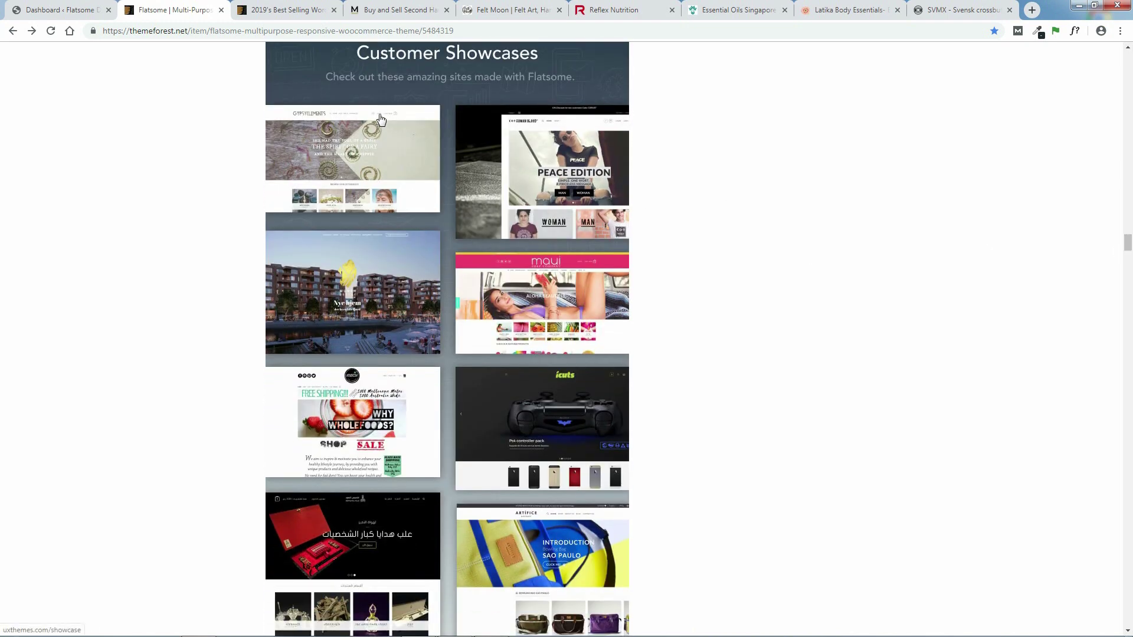
{"action": "left_click", "coordinate": [389, 8]}
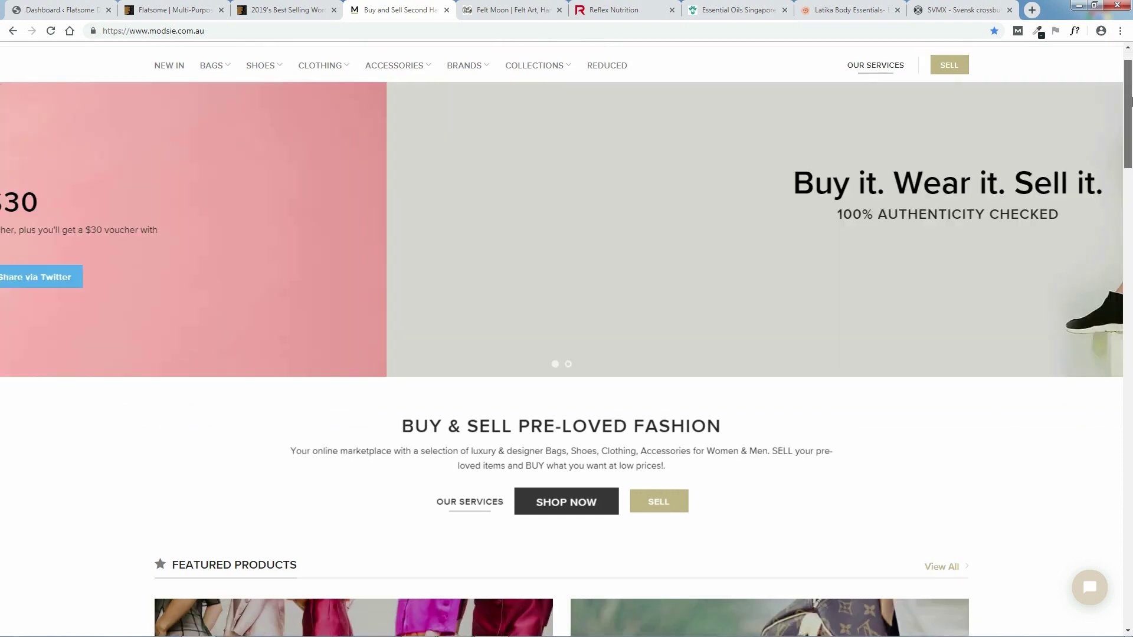
- Advance the Modsie homepage slideshow by two slides
{"action": "left_click_drag", "start_coordinate": [1130, 89], "coordinate": [1131, 126]}
{"action": "scroll", "coordinate": [1068, 213], "scroll_direction": "up", "scroll_amount": 3}
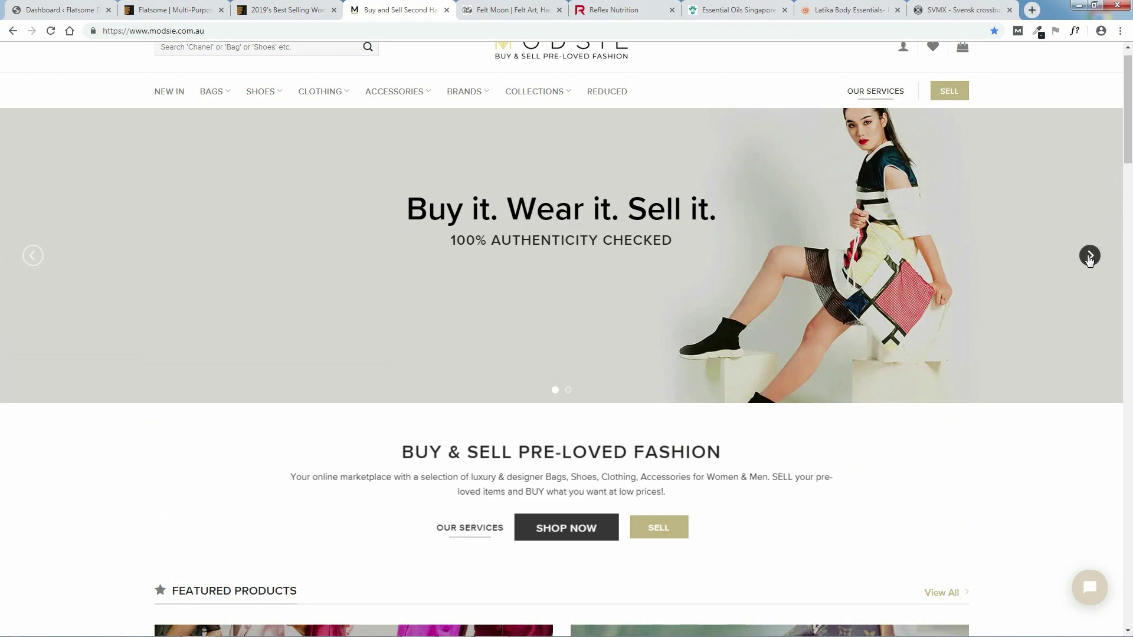
{"action": "left_click", "coordinate": [1090, 257]}
{"action": "left_click", "coordinate": [1089, 256]}
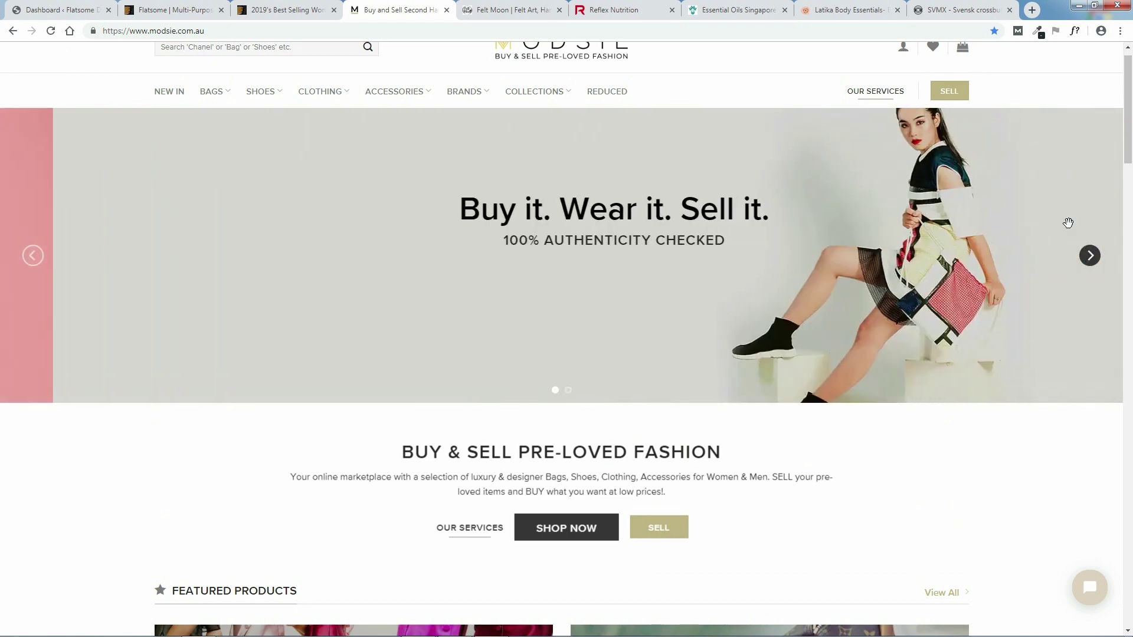
- Scroll the Modsie homepage down to the footer and back to the top, then view Felt Moon
{"action": "left_click_drag", "start_coordinate": [1132, 111], "coordinate": [1131, 206]}
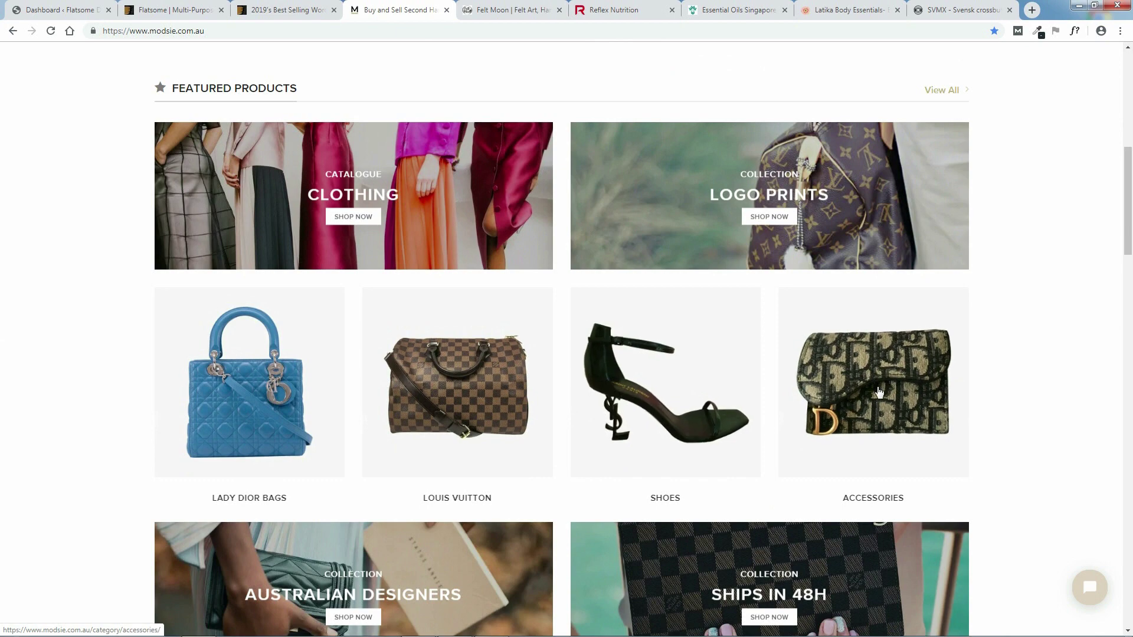
{"action": "left_click_drag", "start_coordinate": [1131, 198], "coordinate": [1131, 277]}
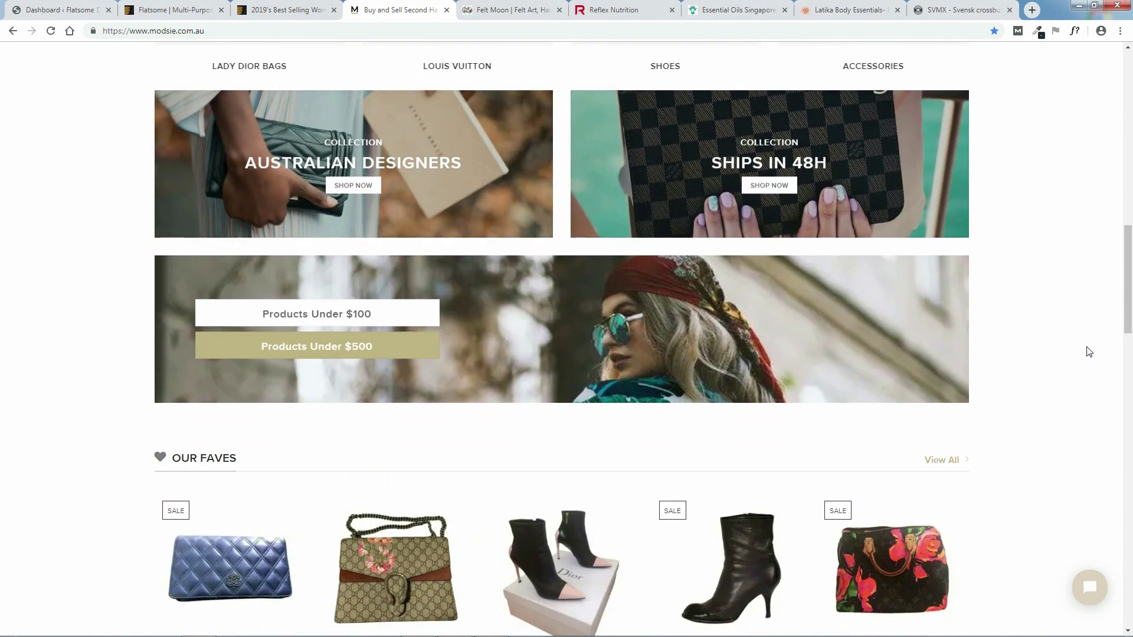
{"action": "left_click_drag", "start_coordinate": [1131, 294], "coordinate": [1131, 362]}
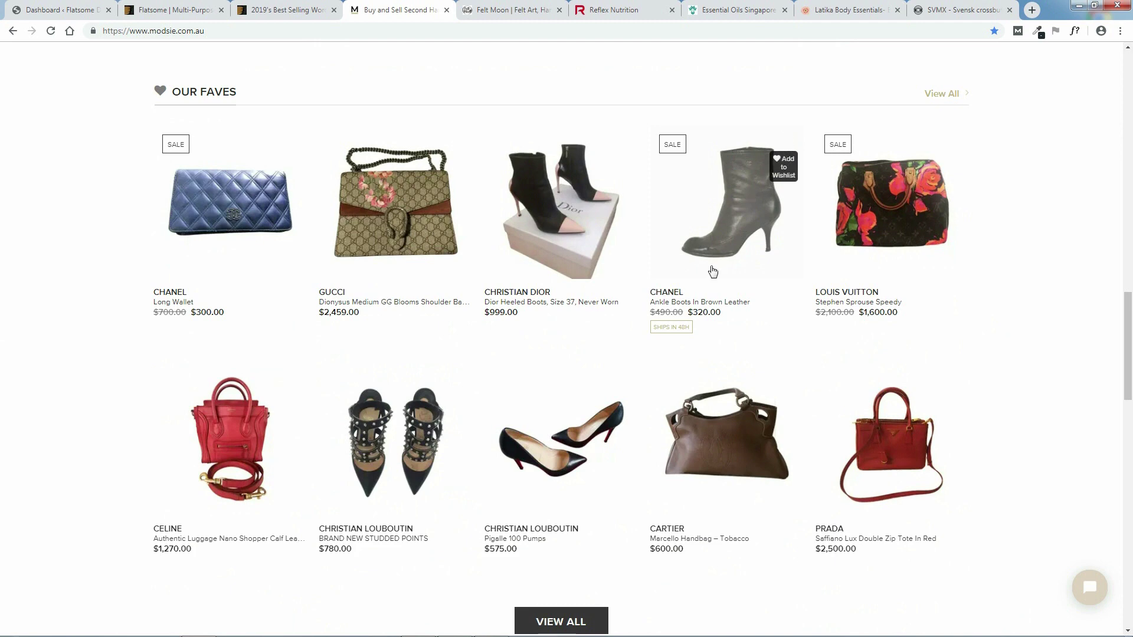
{"action": "left_click_drag", "start_coordinate": [1131, 334], "coordinate": [1131, 438]}
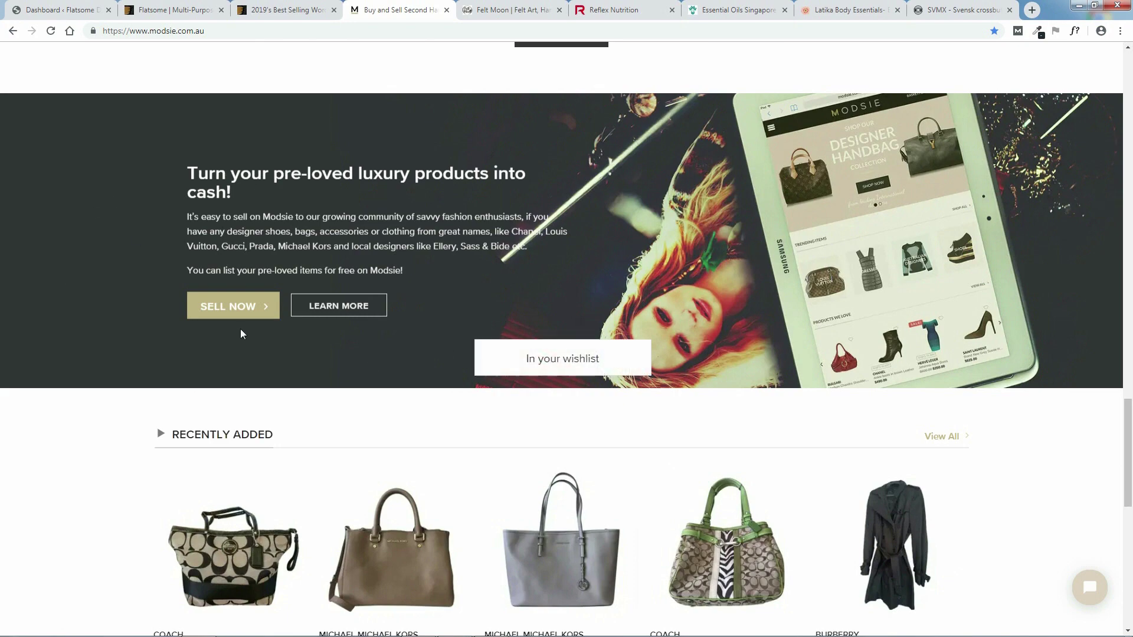
{"action": "left_click_drag", "start_coordinate": [1131, 437], "coordinate": [1131, 567]}
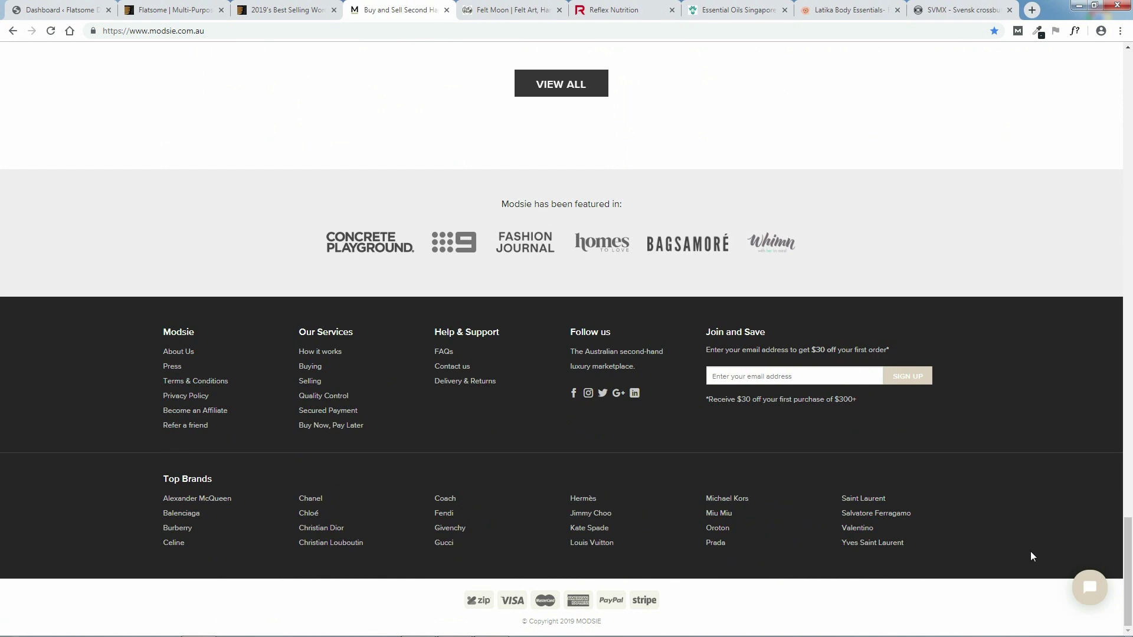
{"action": "left_click_drag", "start_coordinate": [1131, 576], "coordinate": [1131, 110]}
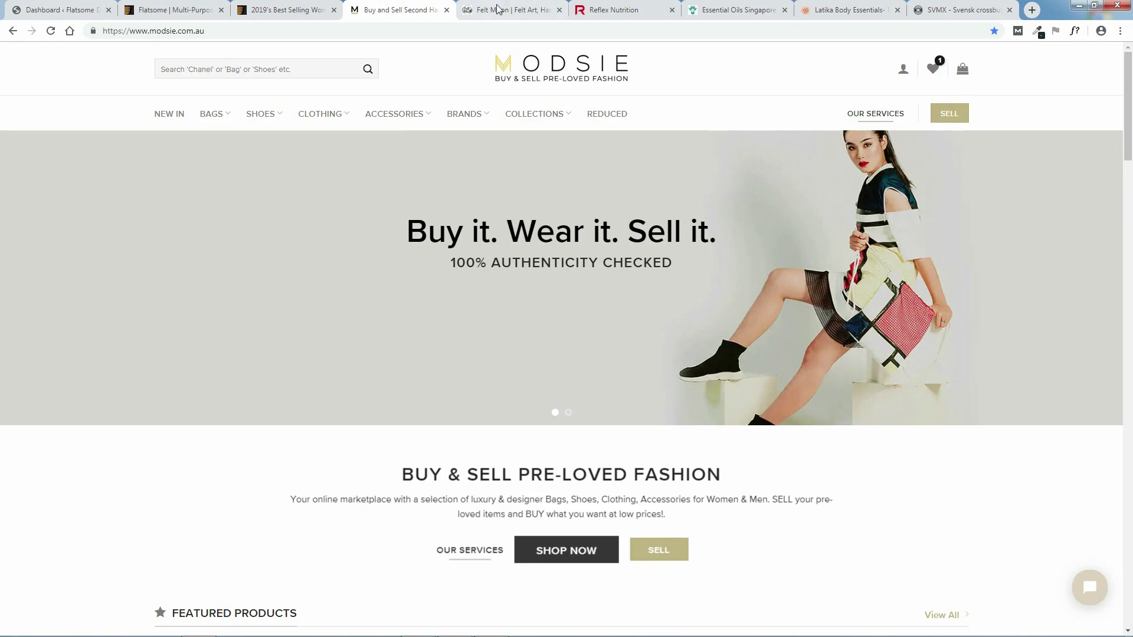
{"action": "left_click", "coordinate": [486, 13]}
- Browse the Felt Moon and Reflex Nutrition example sites, then view My Pure Earth essential oils
{"action": "scroll", "coordinate": [1131, 216], "scroll_direction": "down", "scroll_amount": 8}
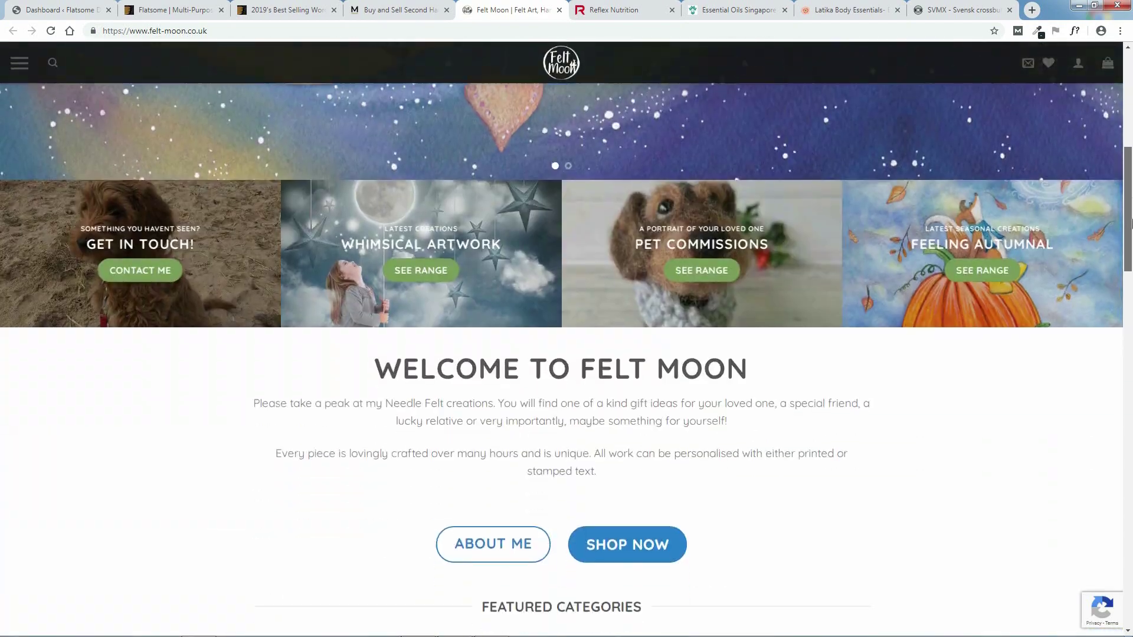
{"action": "left_click_drag", "start_coordinate": [1131, 222], "coordinate": [1130, 603]}
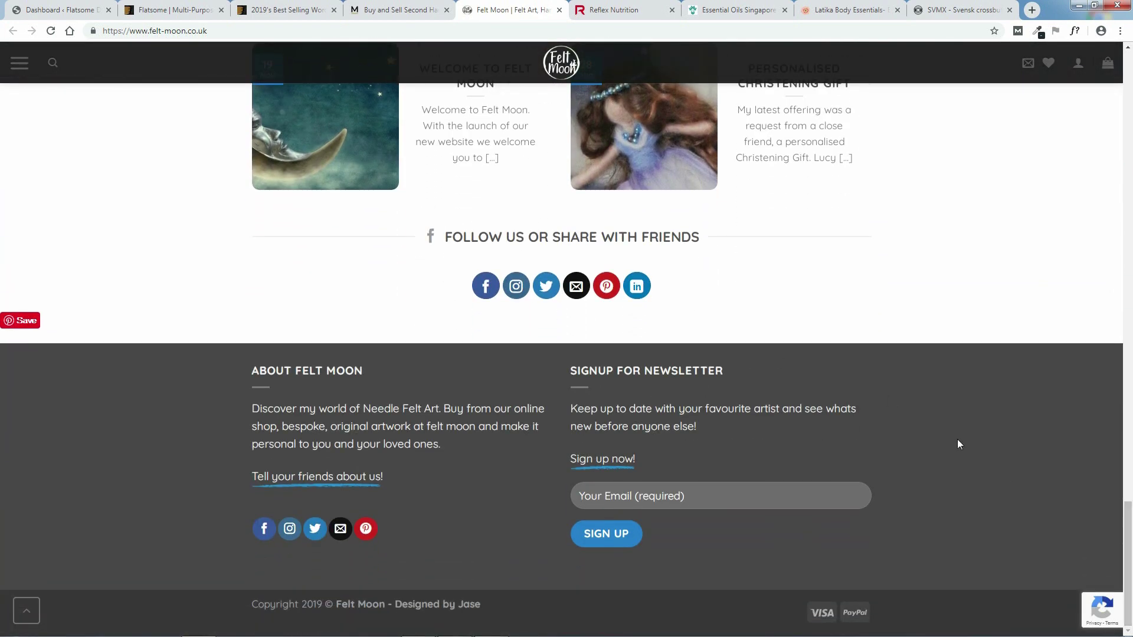
{"action": "mouse_move", "coordinate": [1128, 534]}
{"action": "left_mouse_down"}
{"action": "mouse_move", "coordinate": [1127, 74]}
{"action": "mouse_move", "coordinate": [1131, 567]}
{"action": "mouse_move", "coordinate": [1131, 521]}
{"action": "left_mouse_up"}
{"action": "left_click", "coordinate": [630, 5]}
{"action": "left_click_drag", "start_coordinate": [1129, 561], "coordinate": [1129, 109]}
{"action": "left_click", "coordinate": [755, 7]}
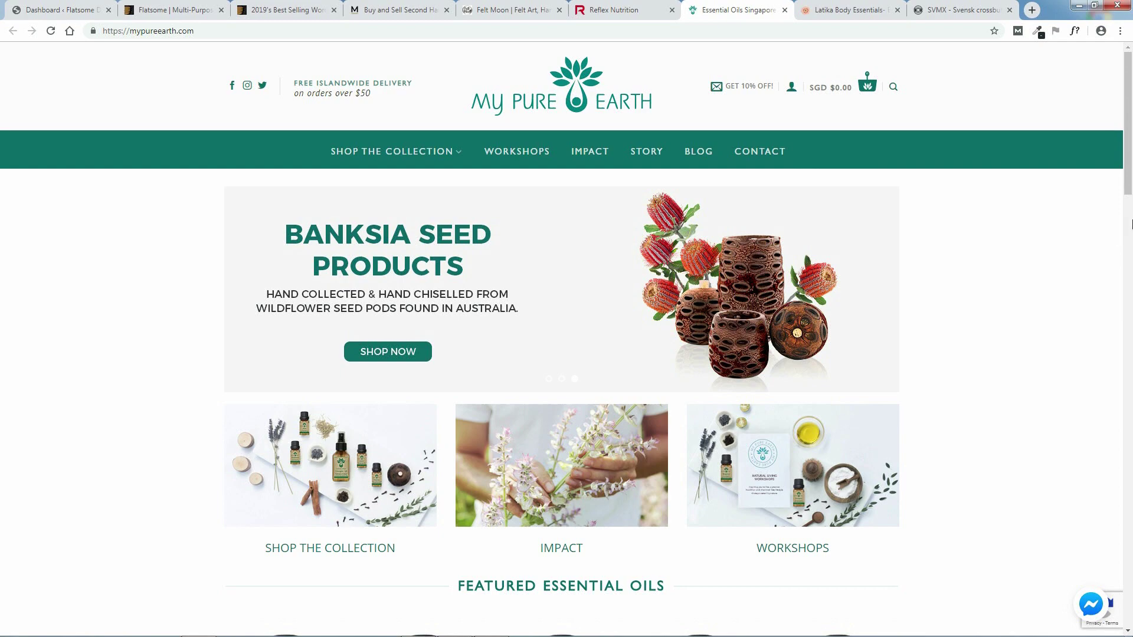
- Browse the Latika Body Essentials site and the SVMX motocross site
{"action": "left_click_drag", "start_coordinate": [1131, 157], "coordinate": [854, 5]}
{"action": "left_click", "coordinate": [853, 4]}
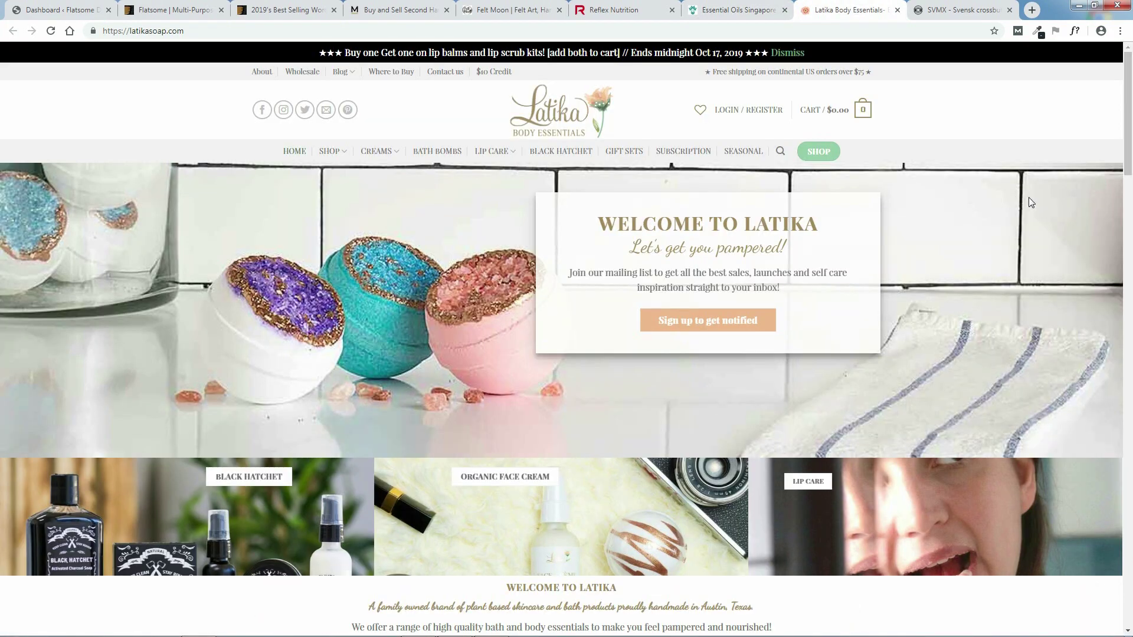
{"action": "left_click_drag", "start_coordinate": [1131, 118], "coordinate": [1128, 492]}
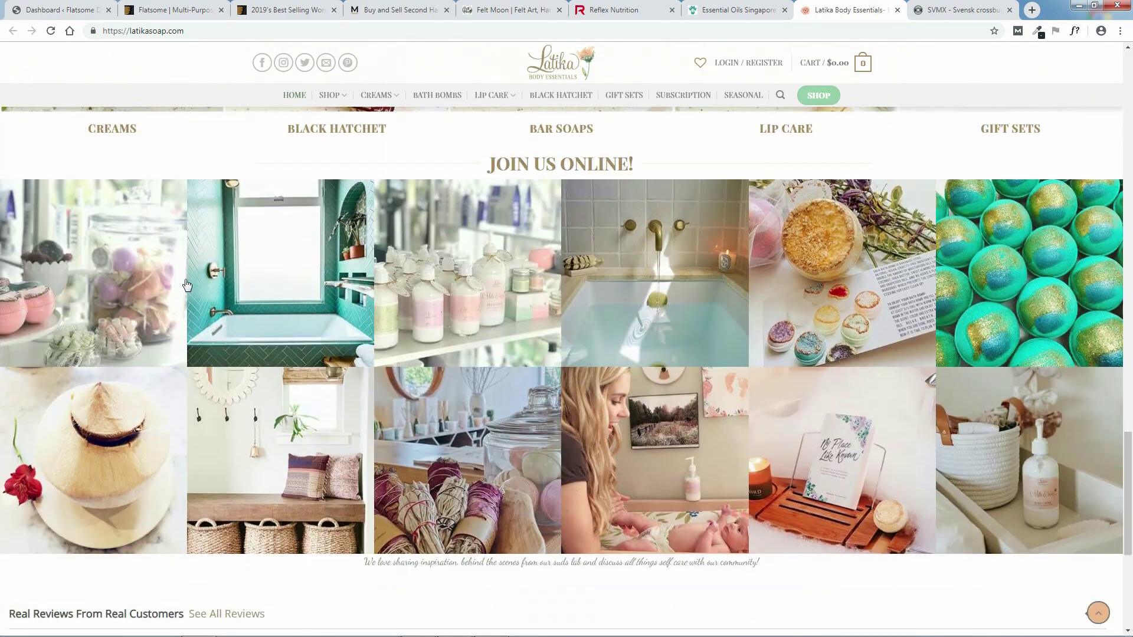
{"action": "left_click_drag", "start_coordinate": [1131, 514], "coordinate": [1129, 585]}
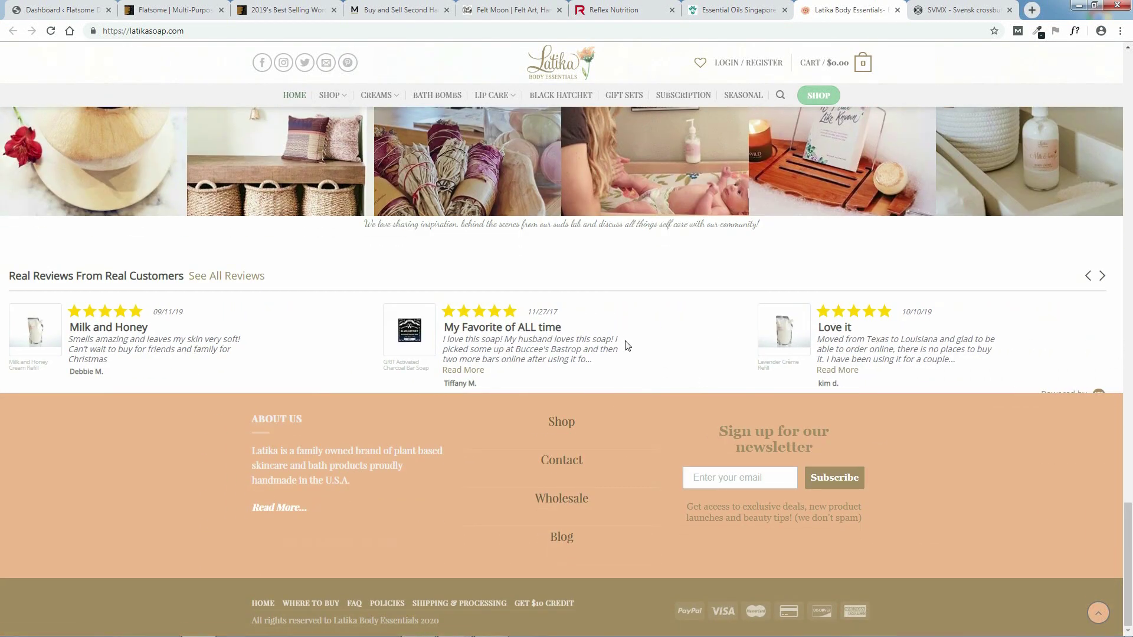
{"action": "left_click", "coordinate": [945, 15]}
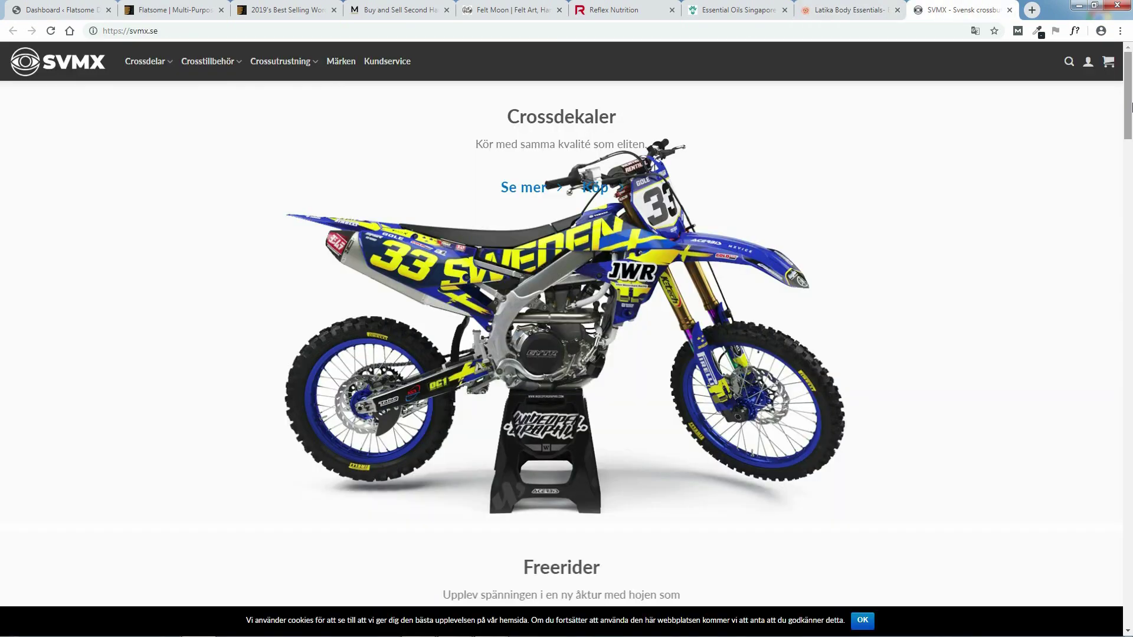
{"action": "left_click_drag", "start_coordinate": [1131, 92], "coordinate": [1131, 56]}
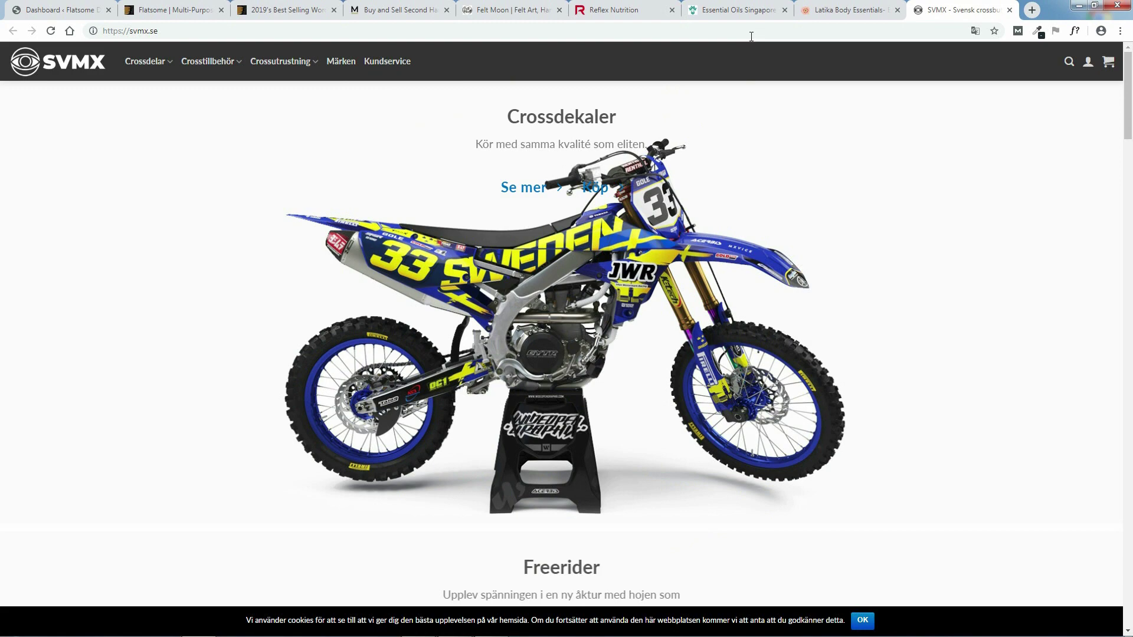
- Revisit Latika, Essential Oils, Reflex, Felt Moon and Modsie, ending on the best-selling themes list
{"action": "left_click", "coordinate": [829, 10]}
{"action": "left_click_drag", "start_coordinate": [1128, 566], "coordinate": [1127, 112]}
{"action": "left_click", "coordinate": [732, 10]}
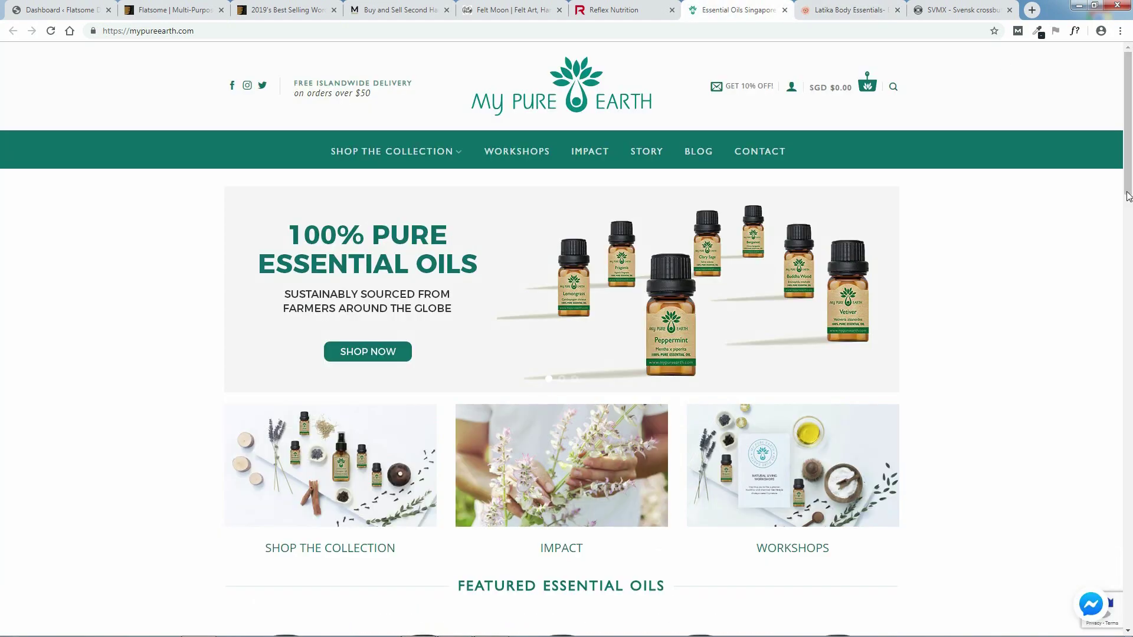
{"action": "left_click", "coordinate": [614, 10]}
{"action": "left_click_drag", "start_coordinate": [1131, 101], "coordinate": [993, 52]}
{"action": "left_click", "coordinate": [524, 6]}
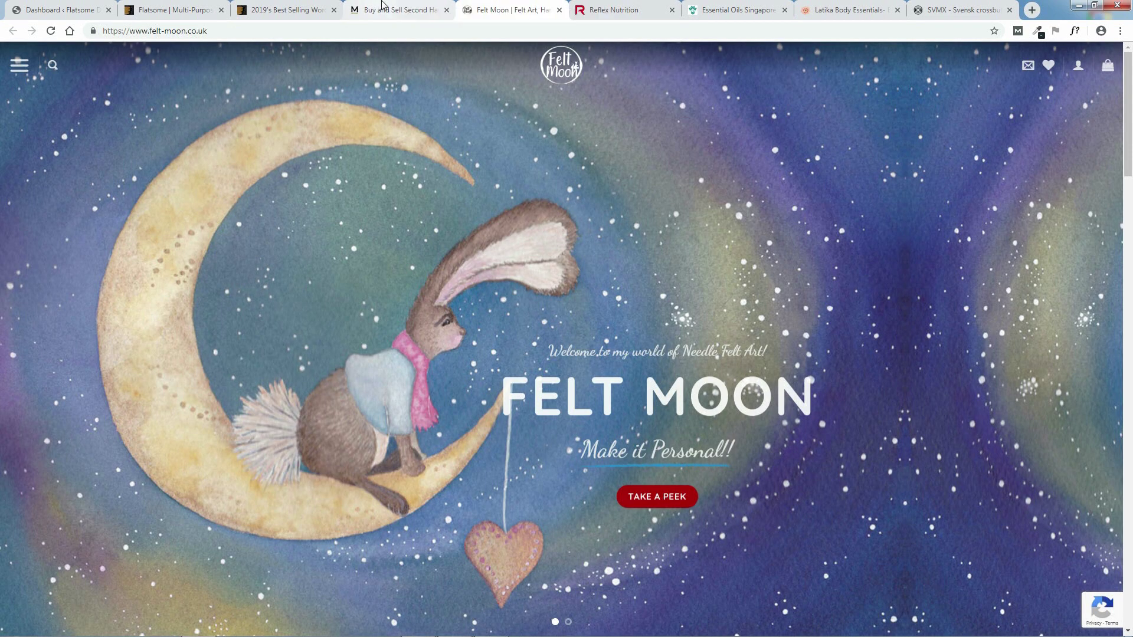
{"action": "left_click", "coordinate": [389, 10]}
{"action": "left_click", "coordinate": [292, 4]}
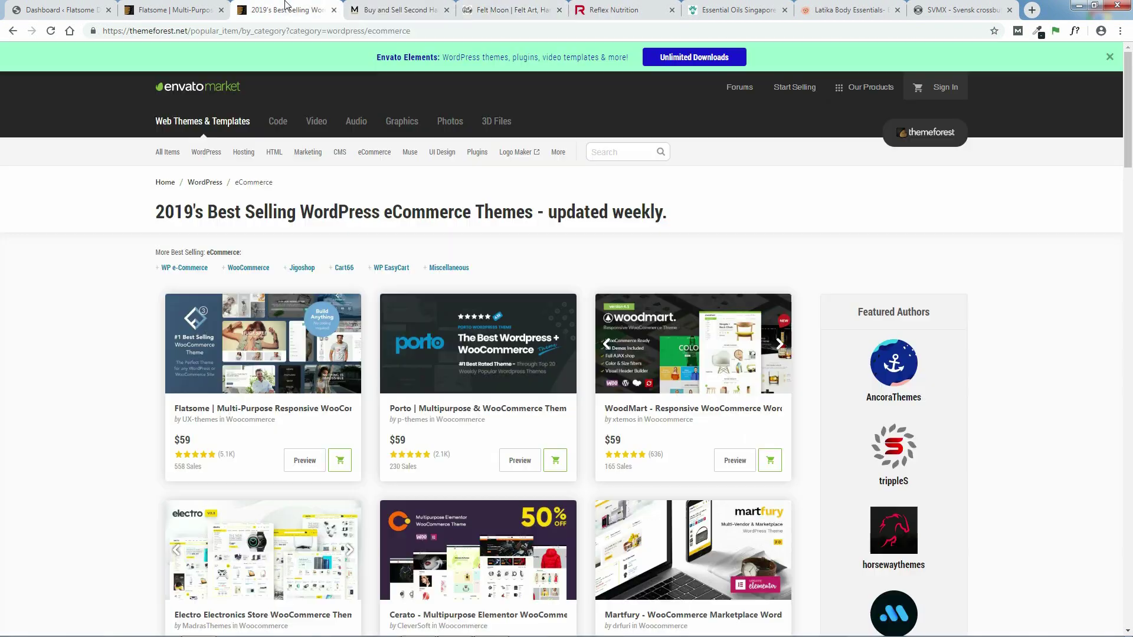
- Return to the Flatsome item page and start buying the theme with Buy Now
{"action": "left_click", "coordinate": [174, 5]}
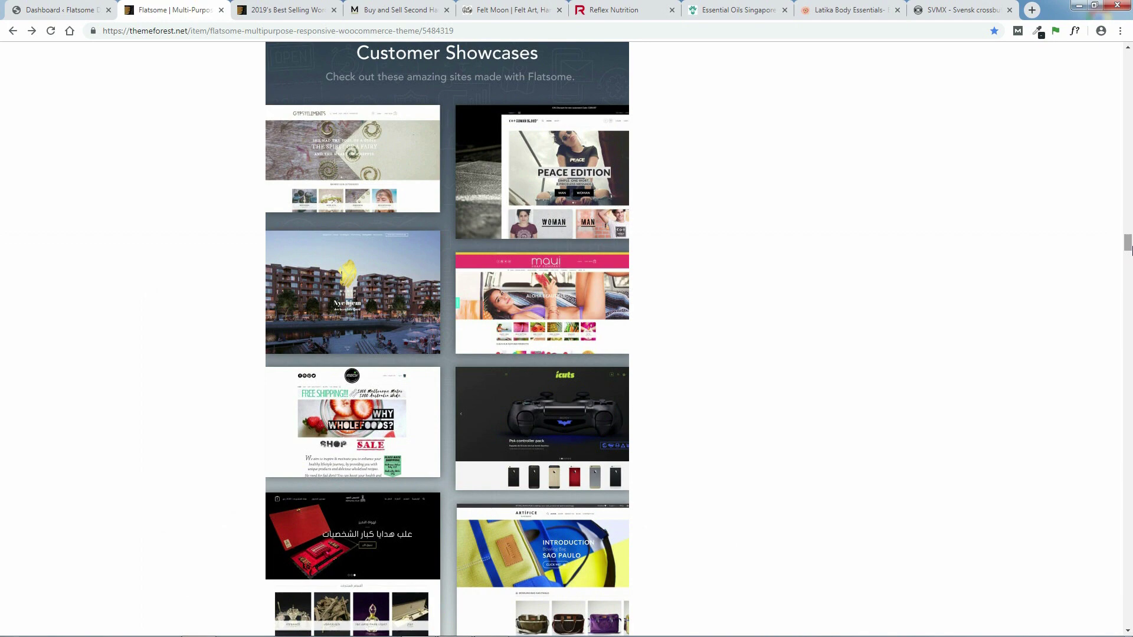
{"action": "scroll", "coordinate": [1128, 254], "scroll_direction": "up", "scroll_amount": 20}
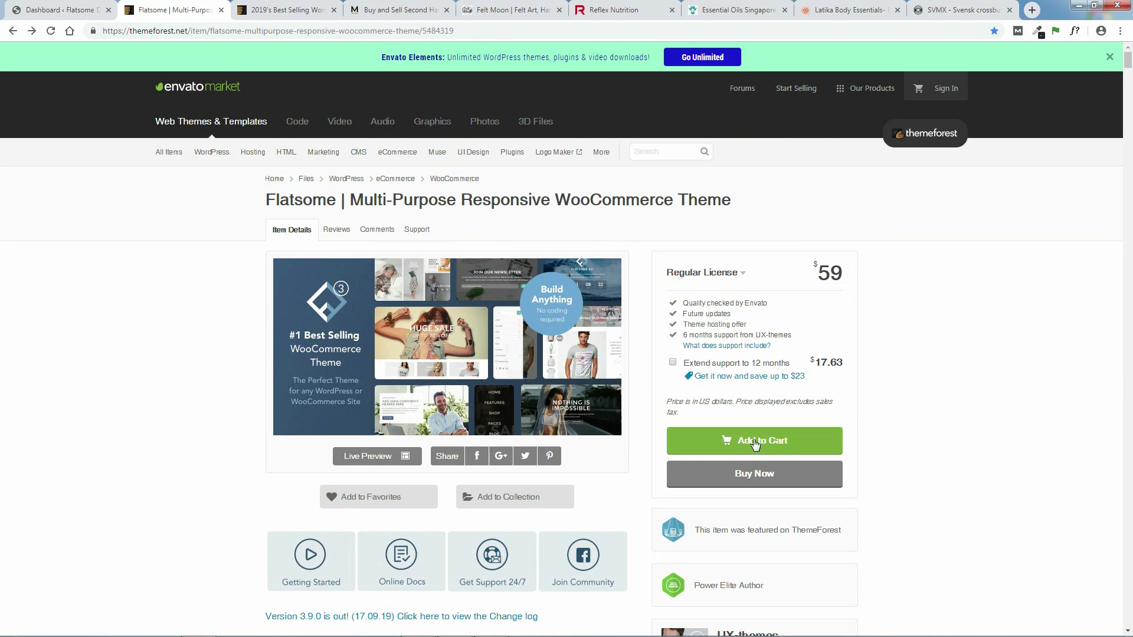
{"action": "left_click", "coordinate": [755, 478]}
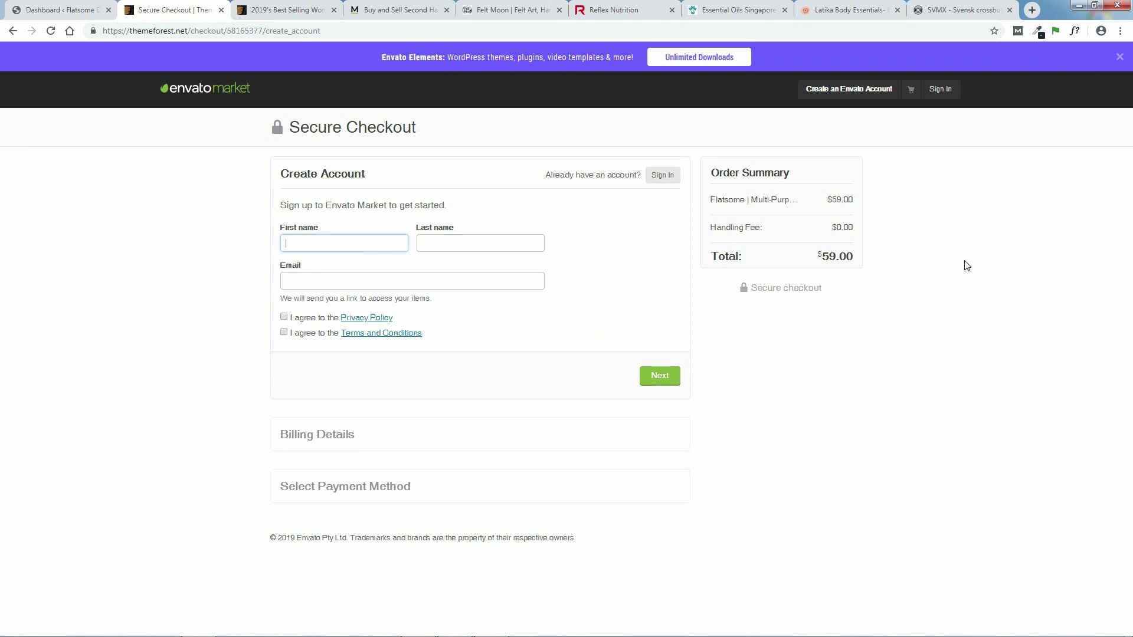
- Sign in to the existing Envato account with its username and password
{"action": "left_click", "coordinate": [939, 89]}
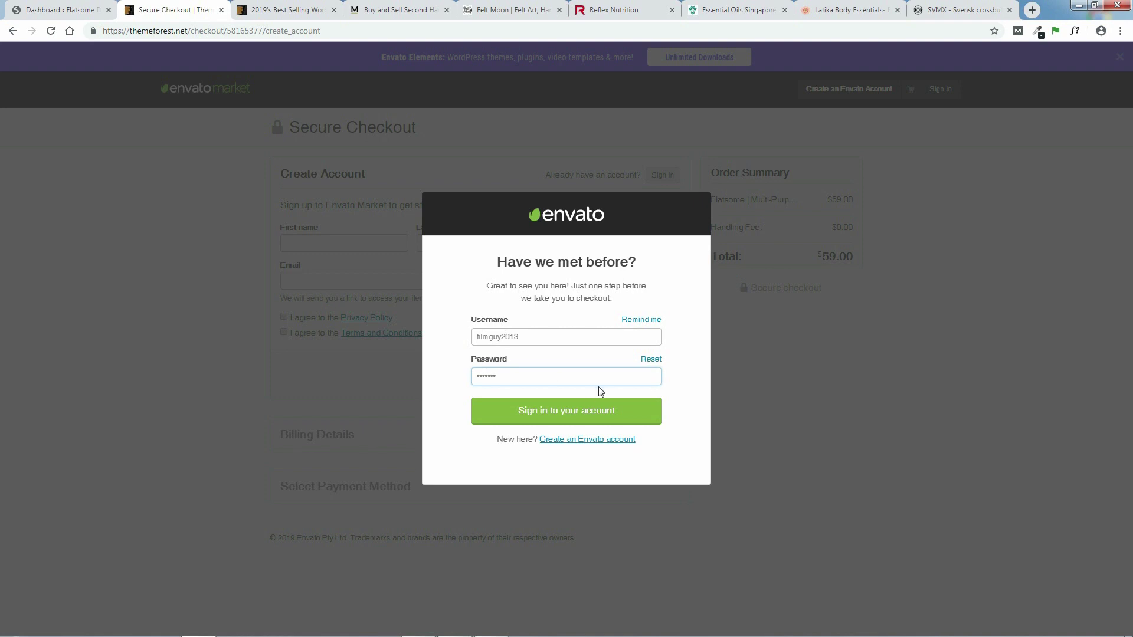
{"action": "left_click", "coordinate": [559, 409]}
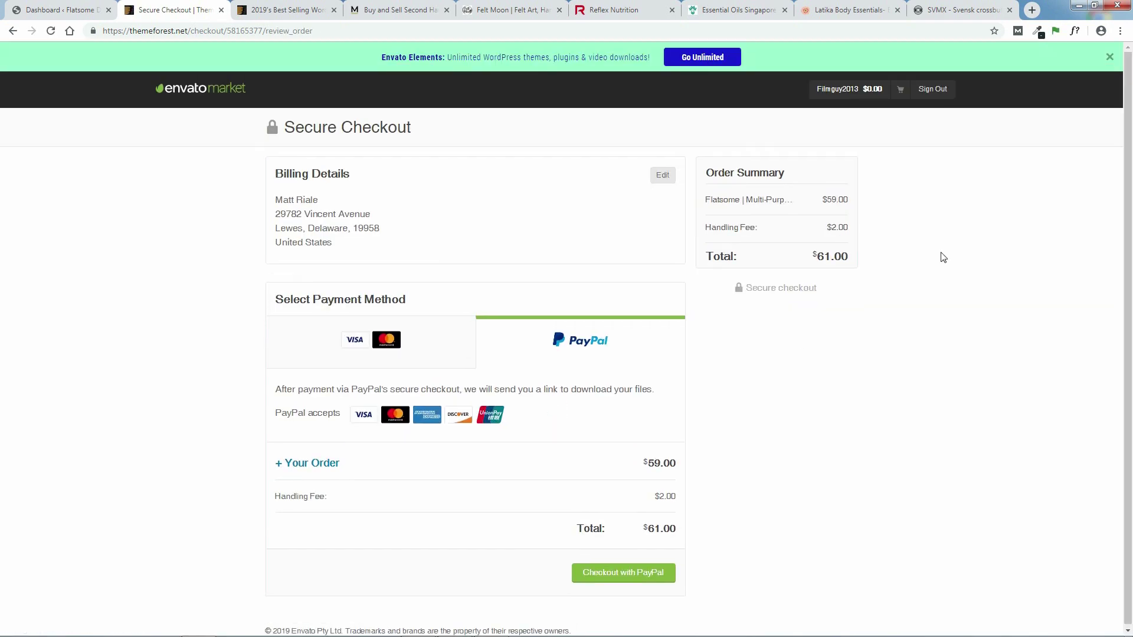
- From Downloads, get Flatsome's installable WordPress theme file and its license certificate with purchase code
{"action": "left_click", "coordinate": [845, 89]}
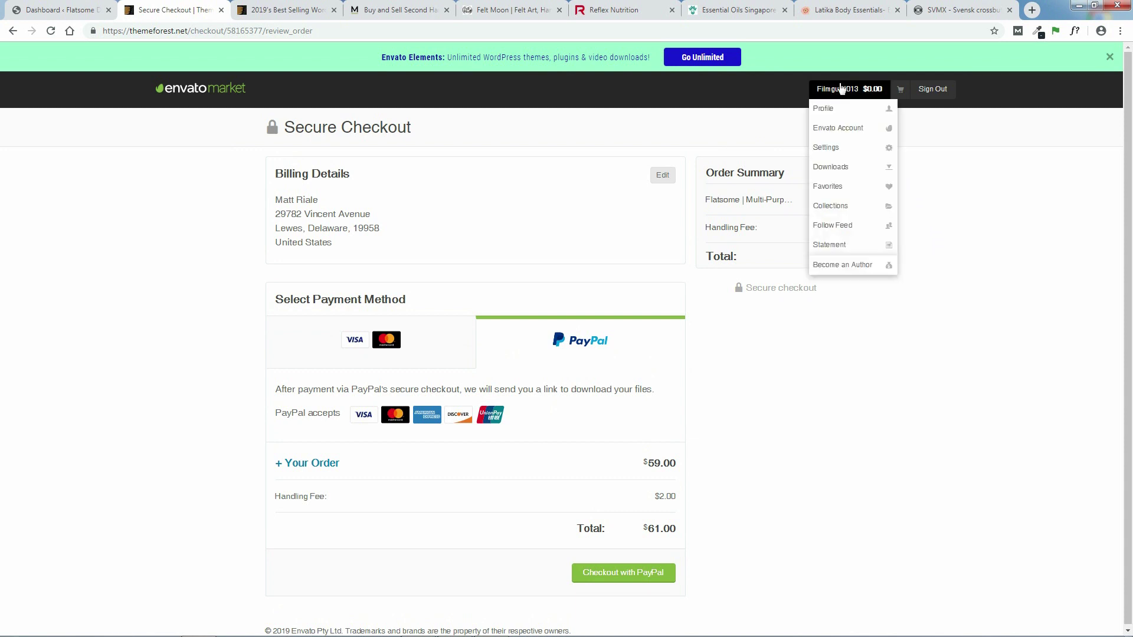
{"action": "left_click", "coordinate": [829, 170]}
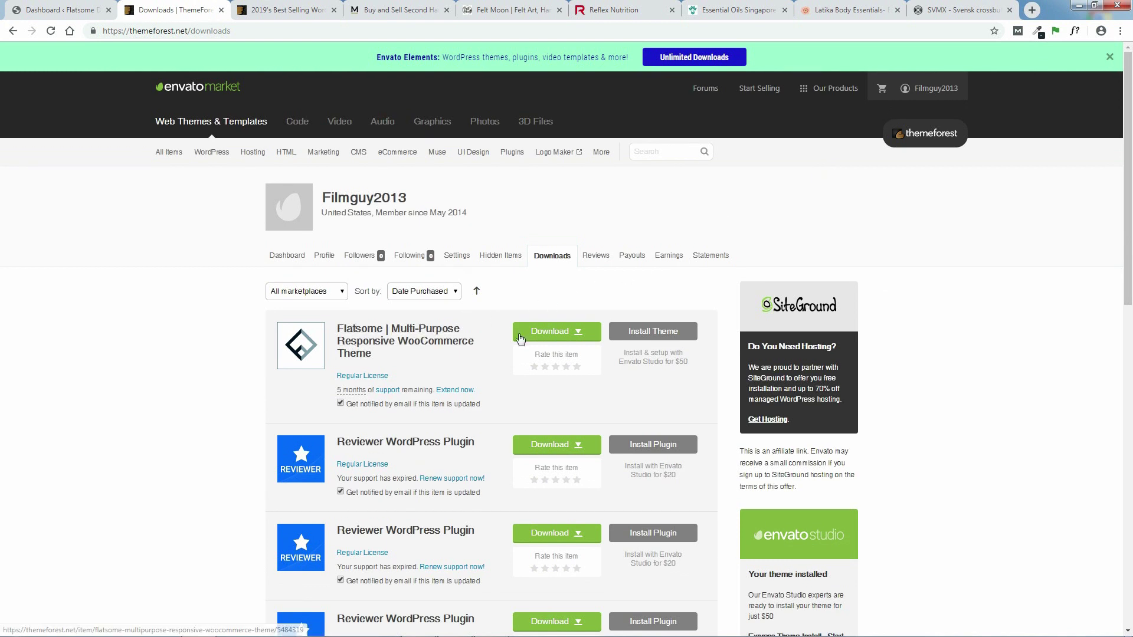
{"action": "left_click", "coordinate": [575, 337]}
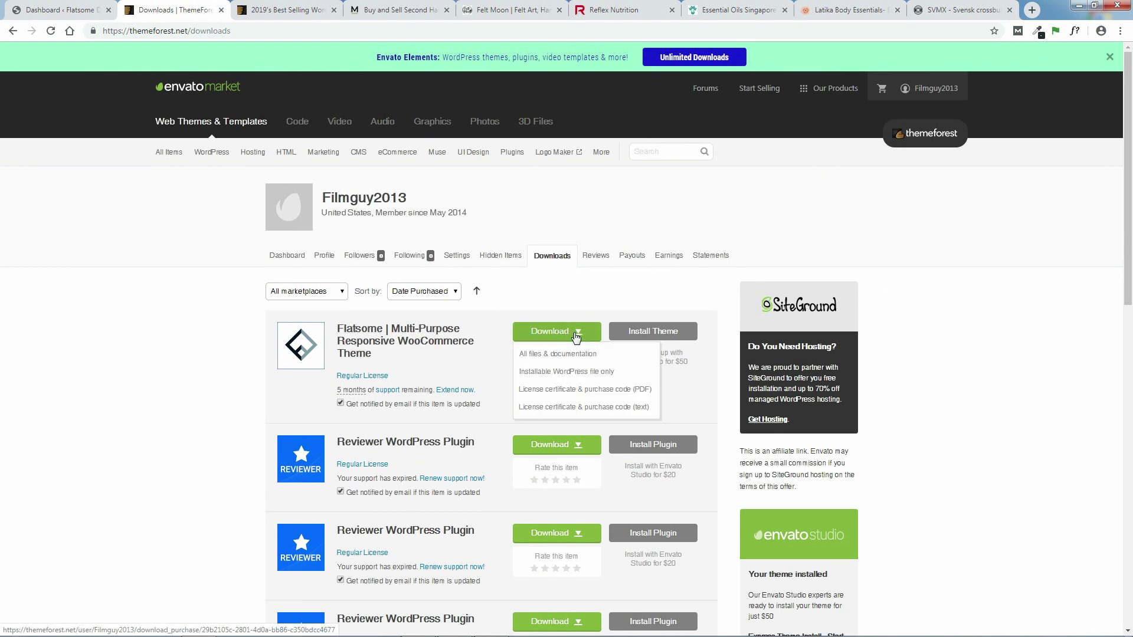
{"action": "left_click", "coordinate": [576, 373]}
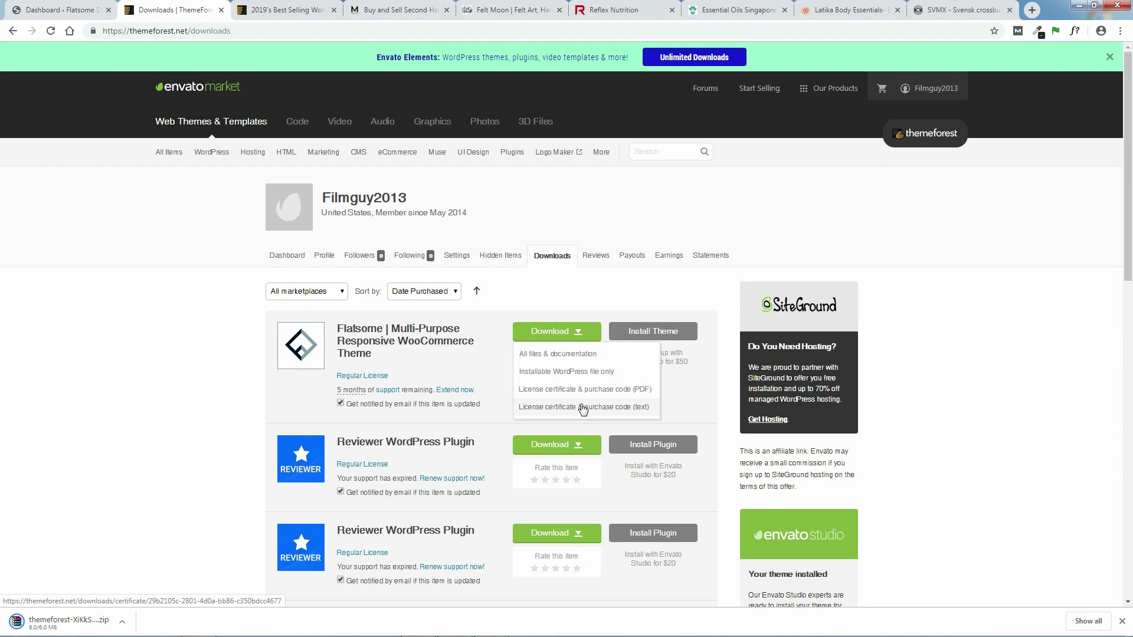
{"action": "left_click", "coordinate": [583, 390]}
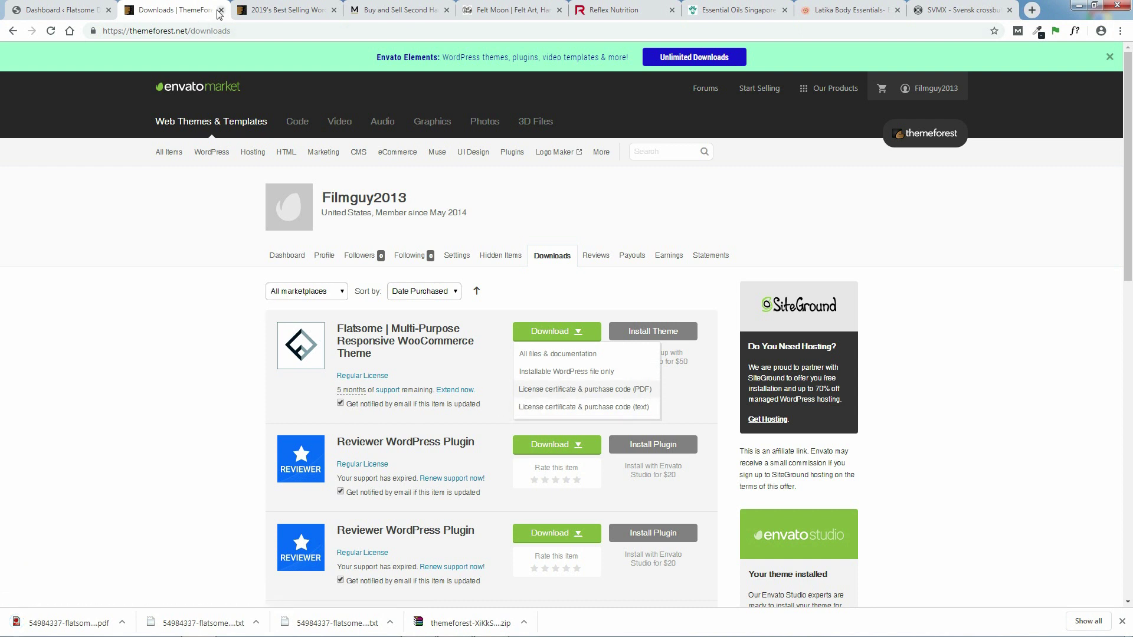
- Close the tabs right of the ThemeForest downloads tab, then close that tab too
{"action": "right_click", "coordinate": [190, 8]}
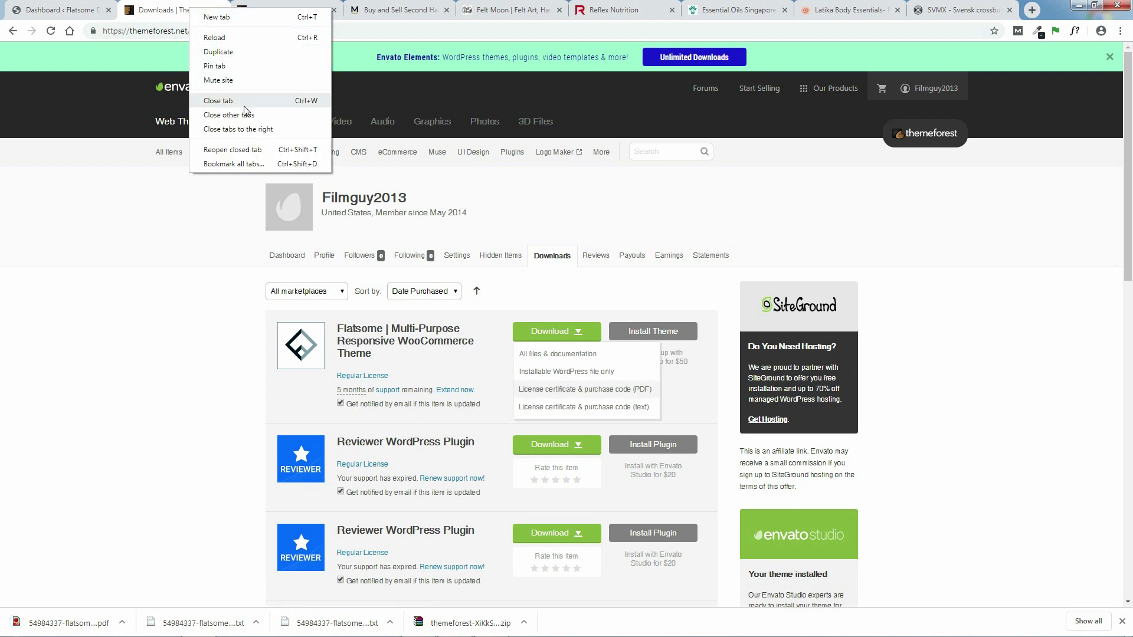
{"action": "left_click", "coordinate": [254, 129]}
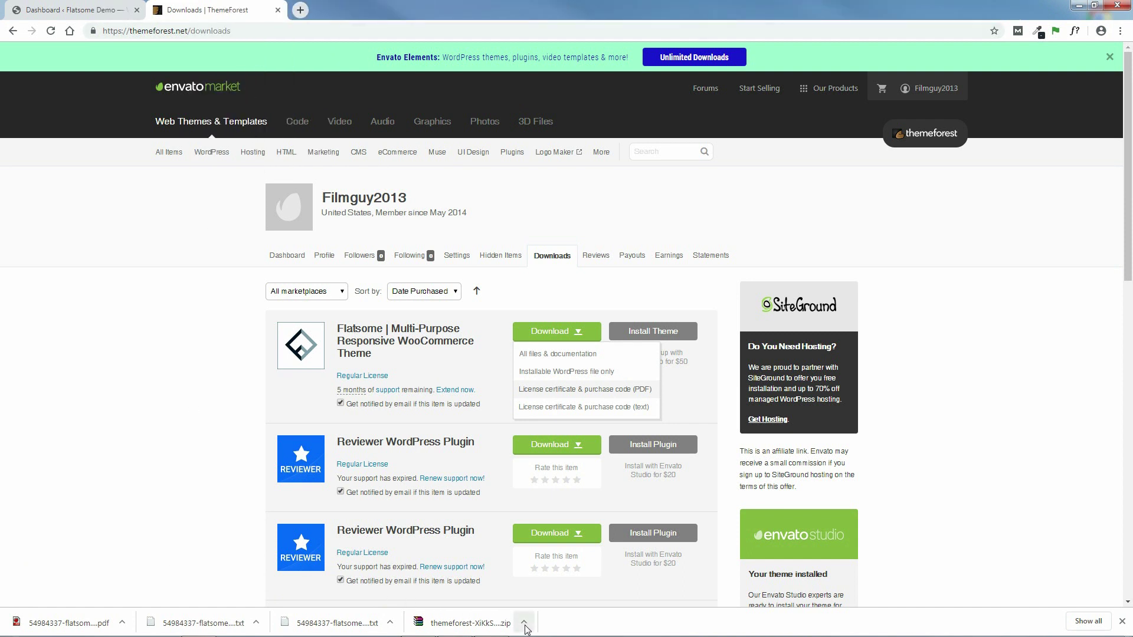
{"action": "left_click", "coordinate": [277, 10]}
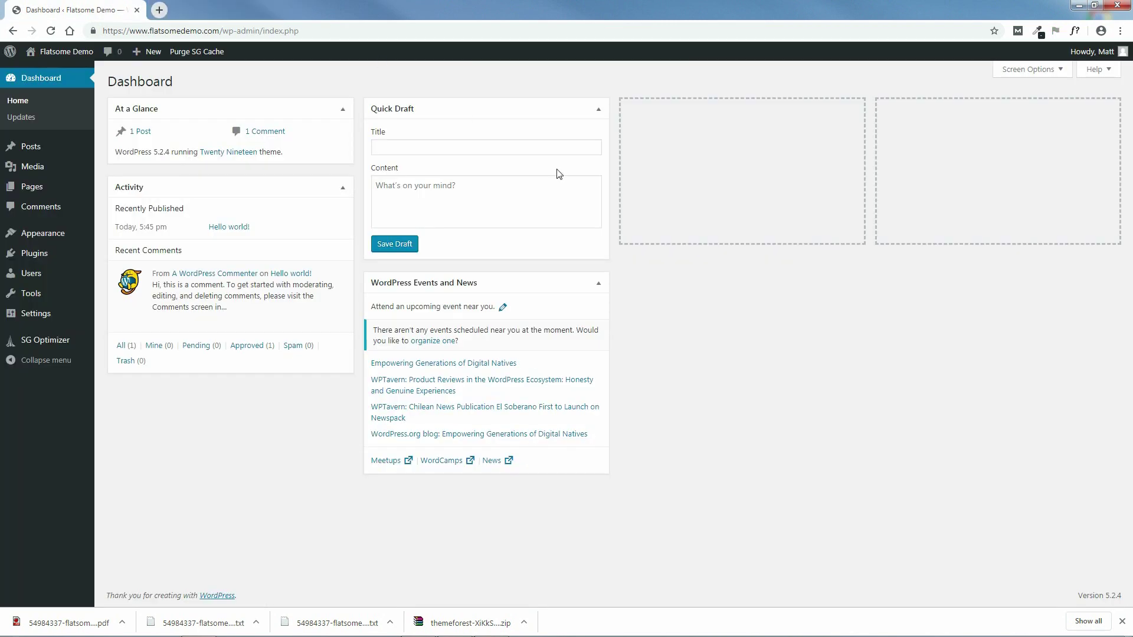
- Dismiss the download bar and open the Upload Theme form under Appearance > Themes > Add New
{"action": "left_click", "coordinate": [1122, 621]}
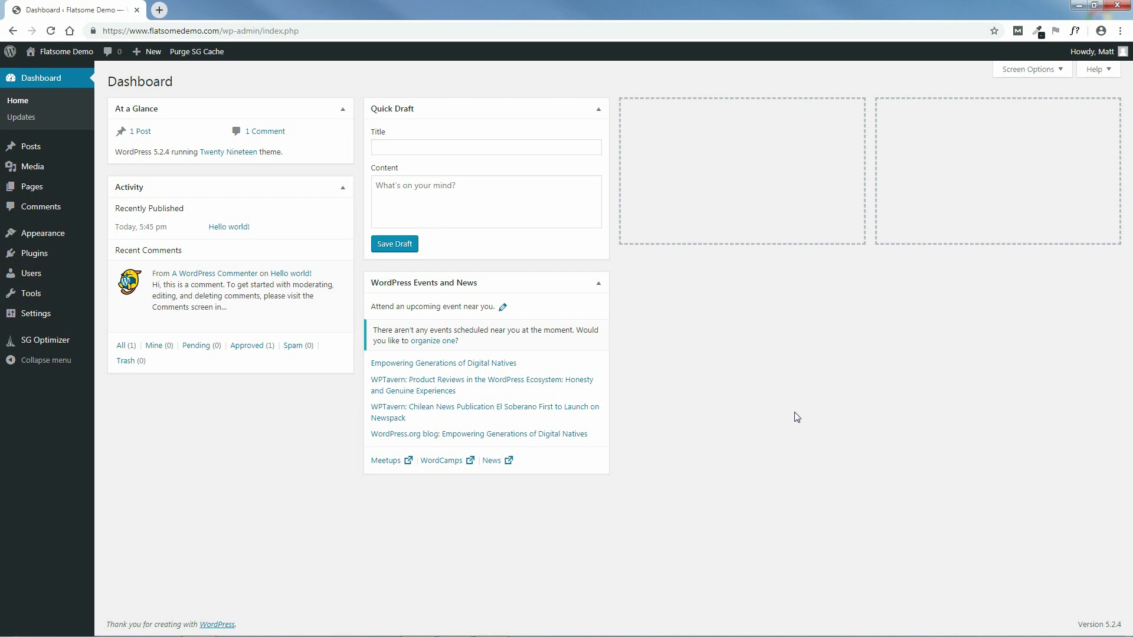
{"action": "mouse_move", "coordinate": [34, 236]}
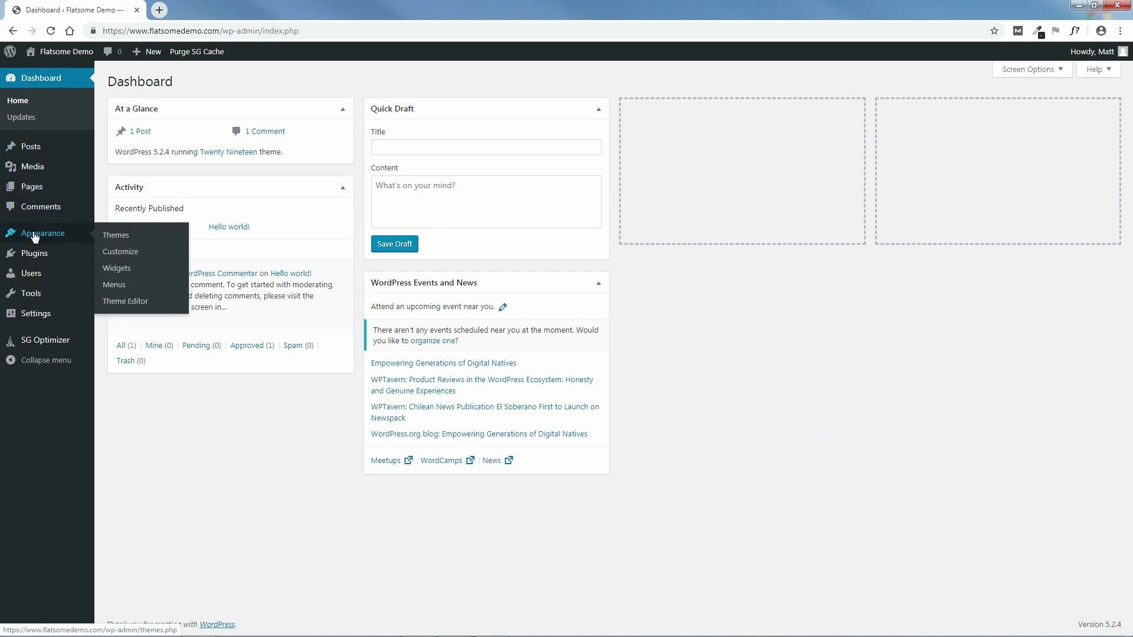
{"action": "left_click", "coordinate": [123, 239]}
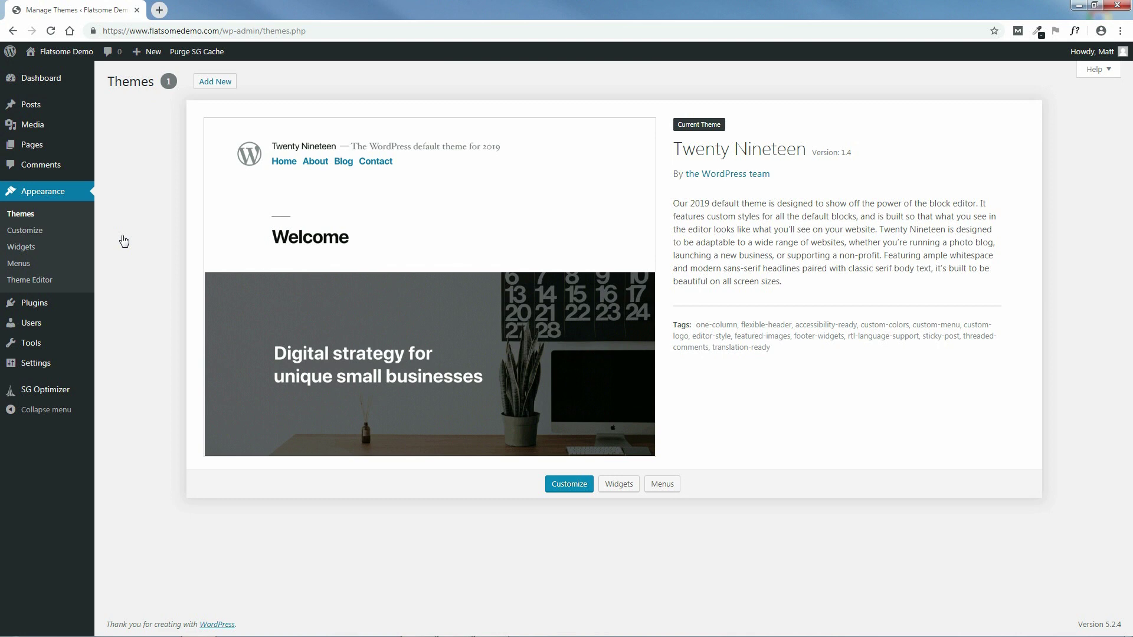
{"action": "left_click", "coordinate": [217, 83]}
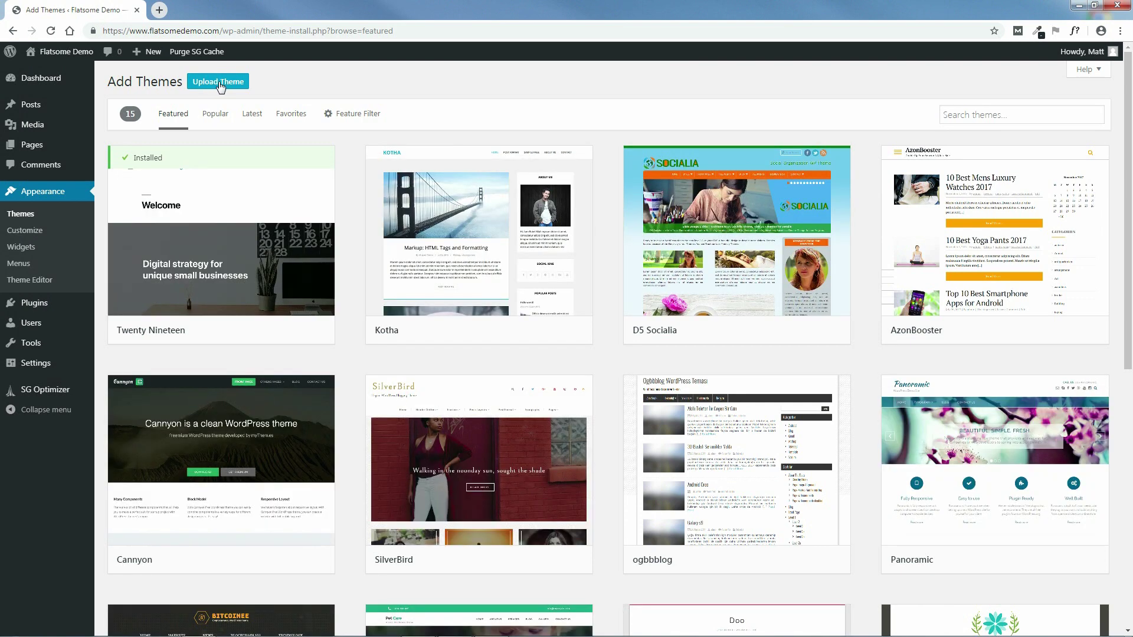
{"action": "left_click", "coordinate": [218, 83]}
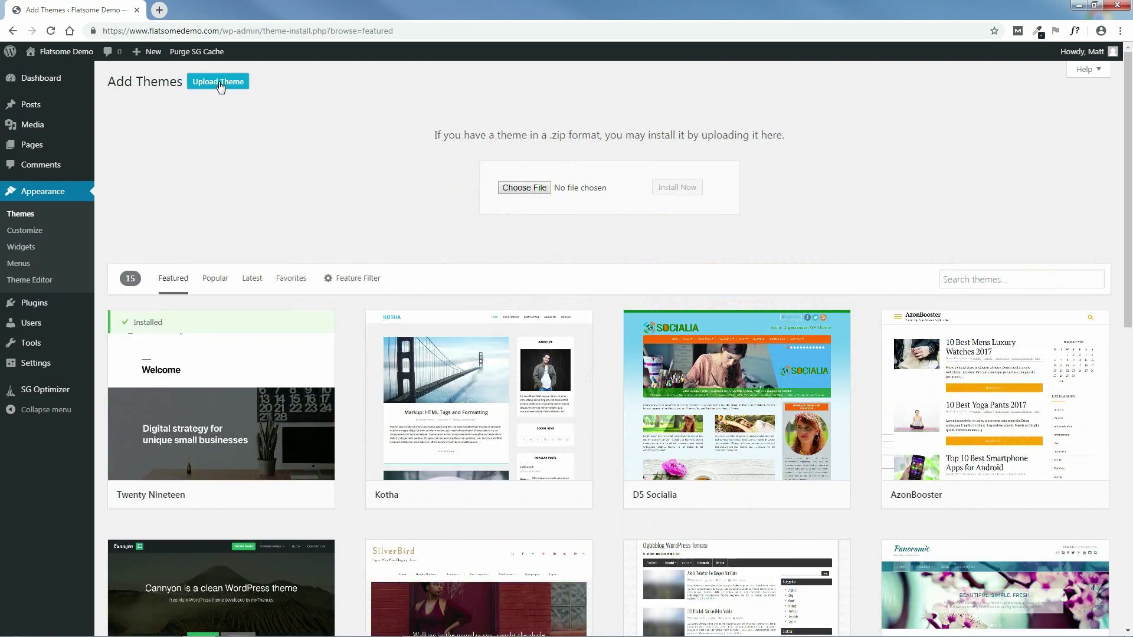
- Upload the themeforest Flatsome zip from the Downloads folder and install it
{"action": "left_click", "coordinate": [525, 188]}
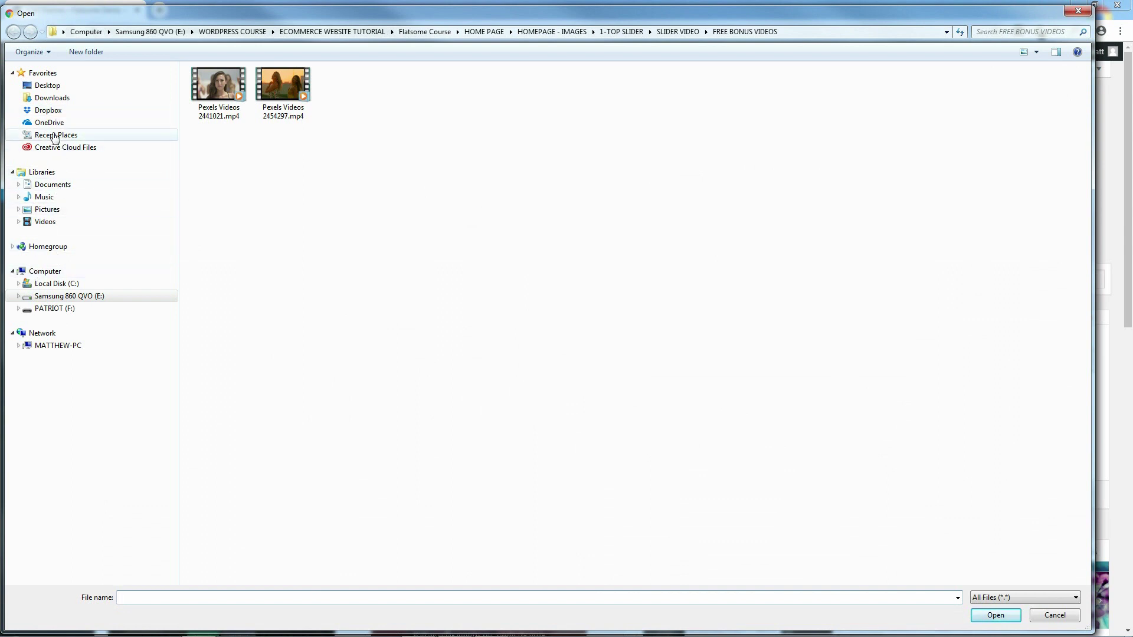
{"action": "left_click", "coordinate": [53, 101]}
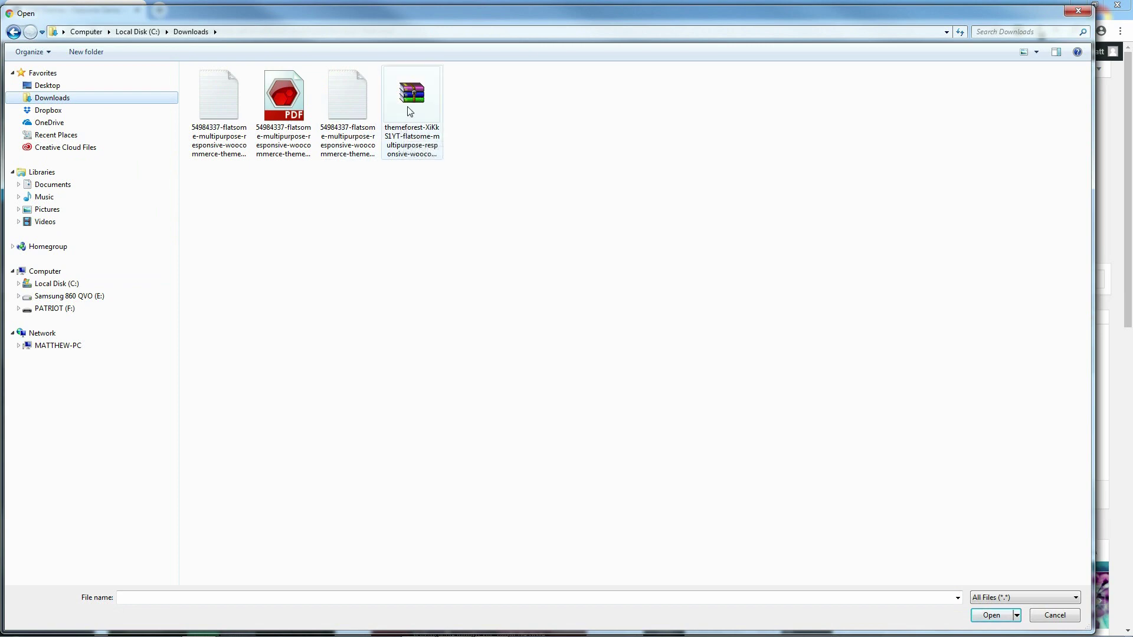
{"action": "left_click", "coordinate": [412, 104]}
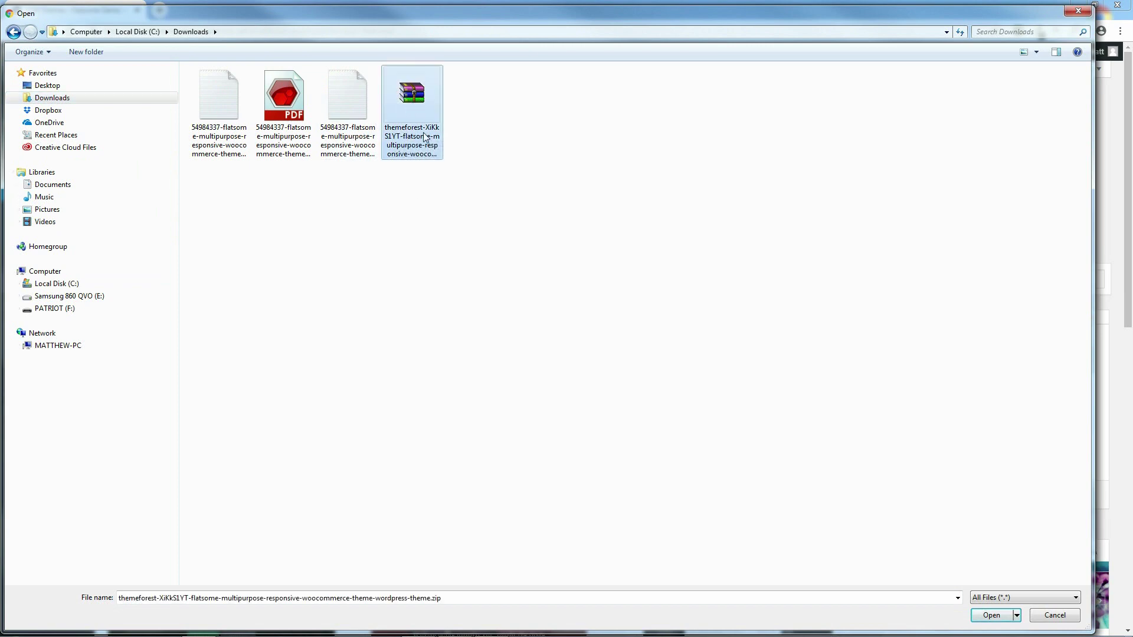
{"action": "left_click", "coordinate": [991, 615]}
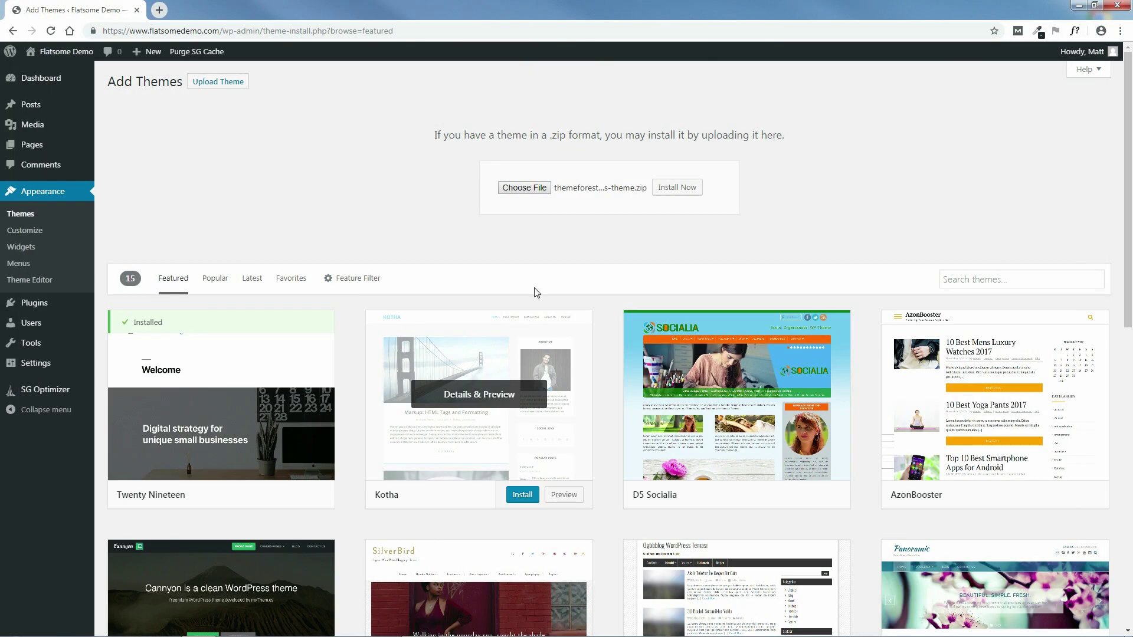
{"action": "left_click", "coordinate": [681, 188]}
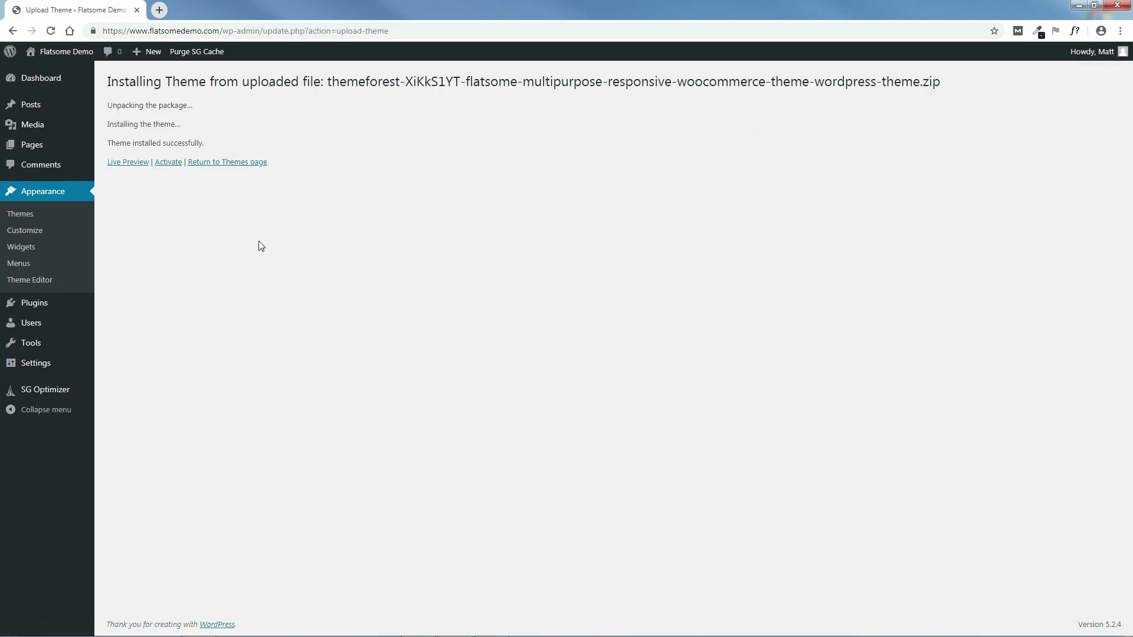
- Activate the installed Flatsome theme and launch its setup wizard with Let's Go!
{"action": "left_click", "coordinate": [169, 163]}
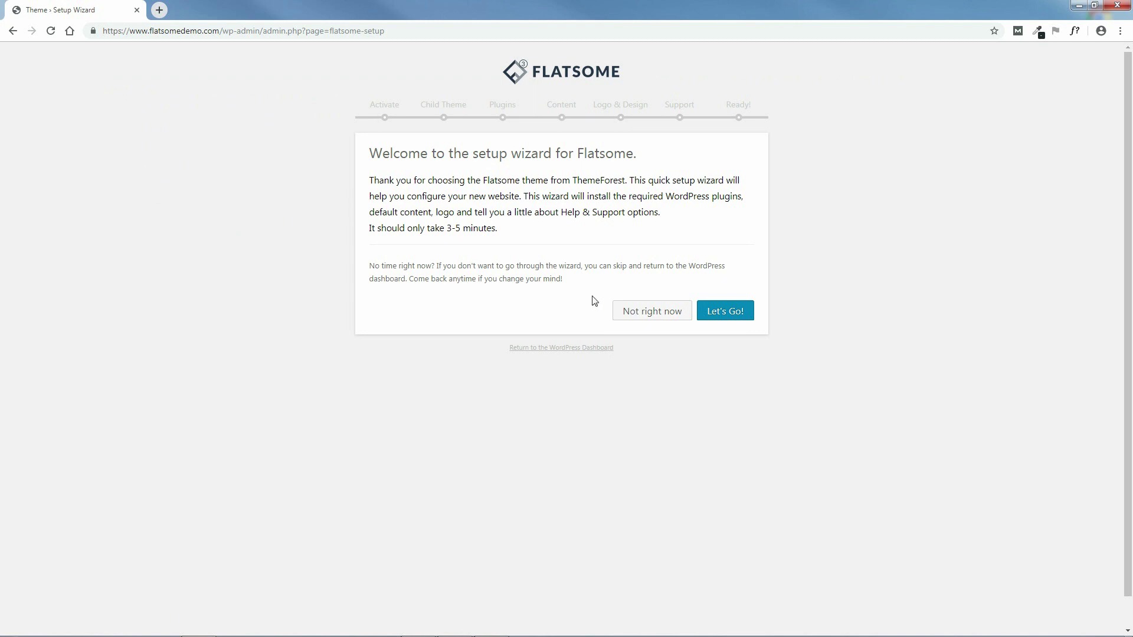
{"action": "left_click", "coordinate": [730, 314]}
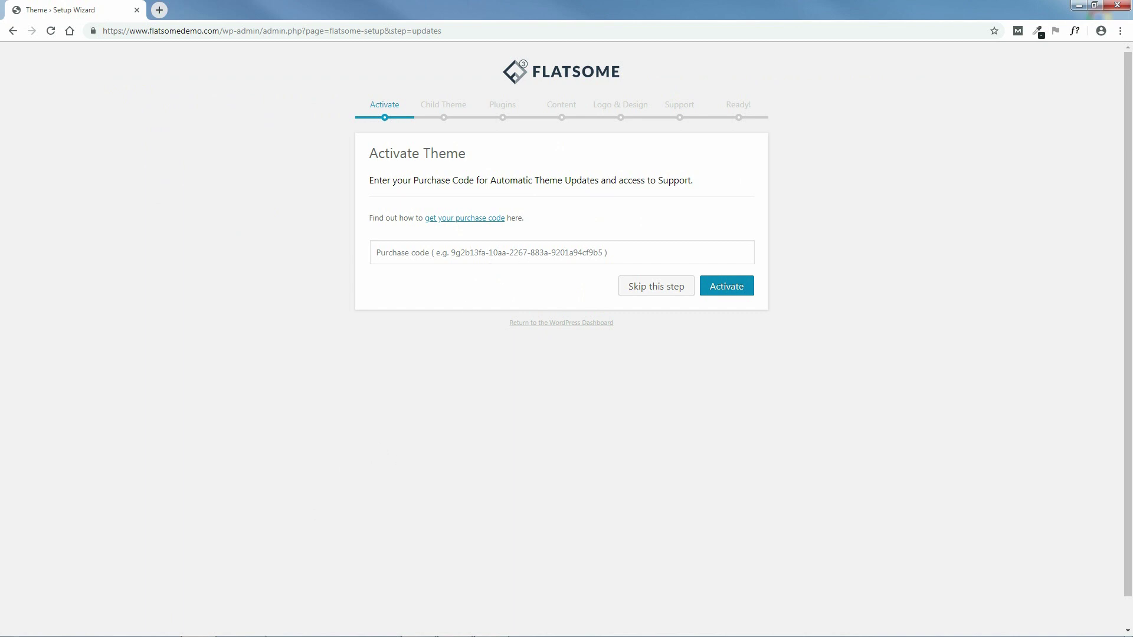
{"action": "mouse_move", "coordinate": [282, 633]}
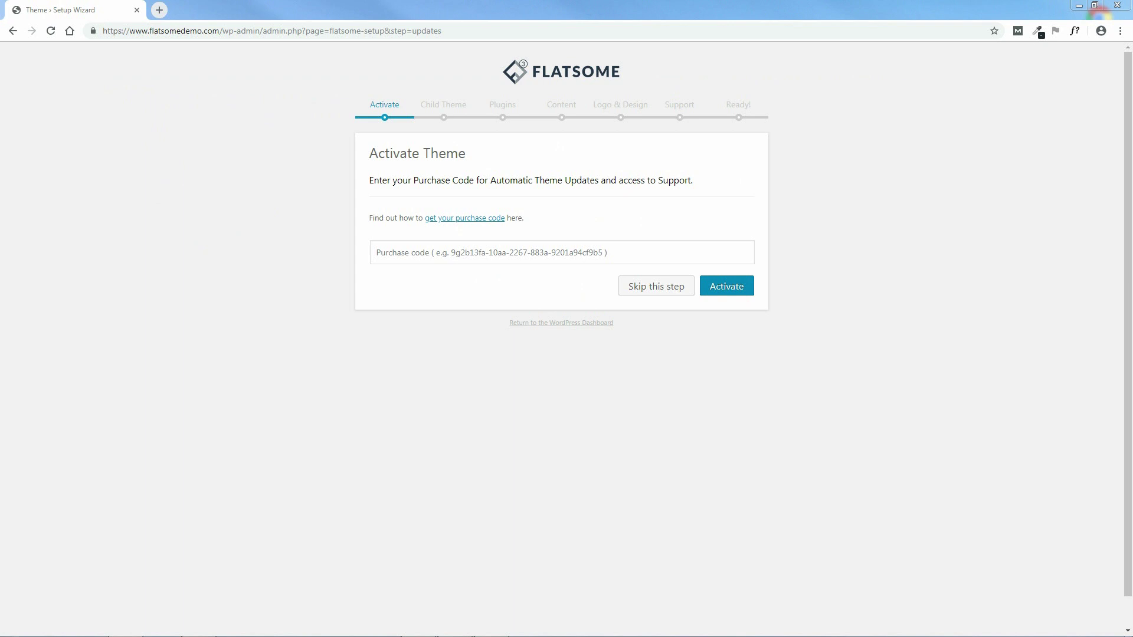
- Copy the item purchase code from the license certificate text file in Downloads
{"action": "left_click_drag", "start_coordinate": [0, 73], "coordinate": [310, 77]}
{"action": "left_click", "coordinate": [110, 153]}
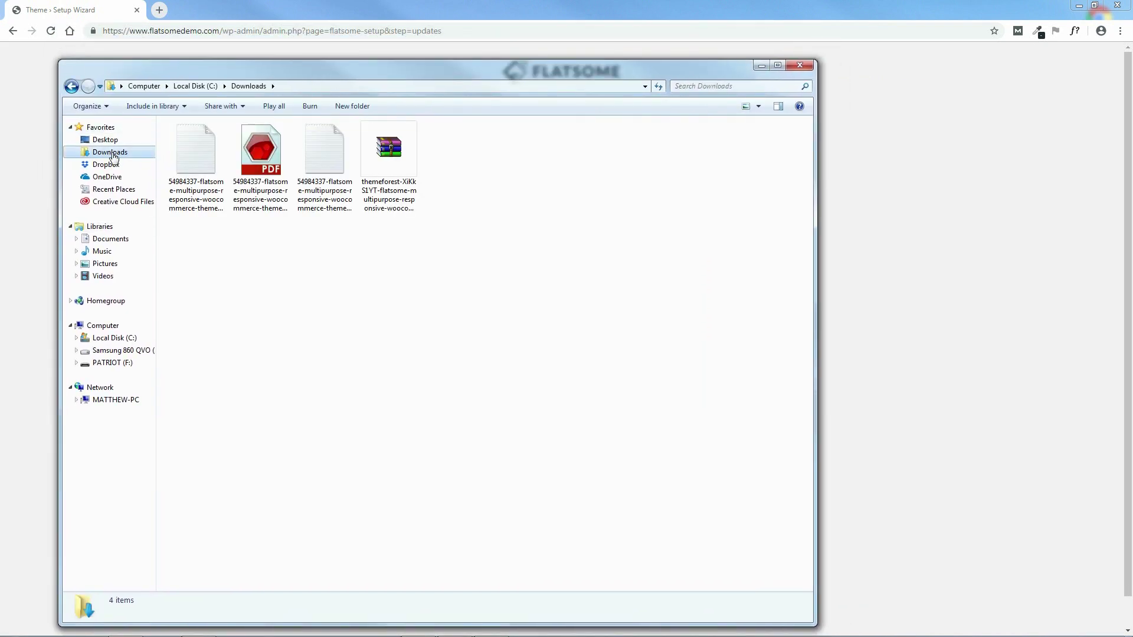
{"action": "double_click", "coordinate": [330, 156]}
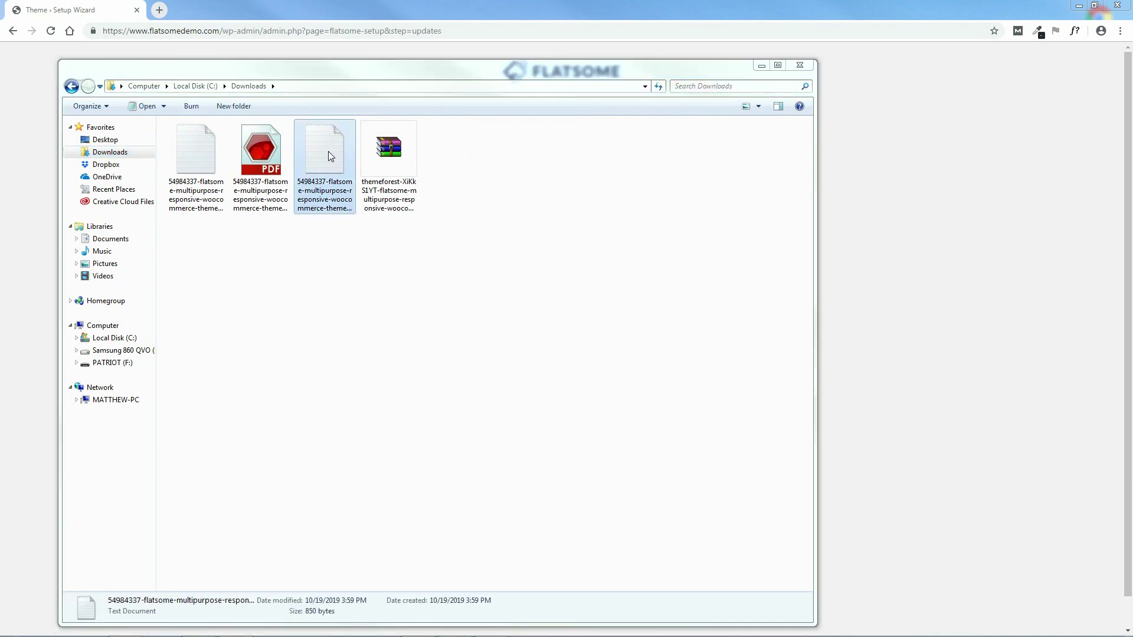
{"action": "left_click_drag", "start_coordinate": [364, 135], "coordinate": [340, 134]}
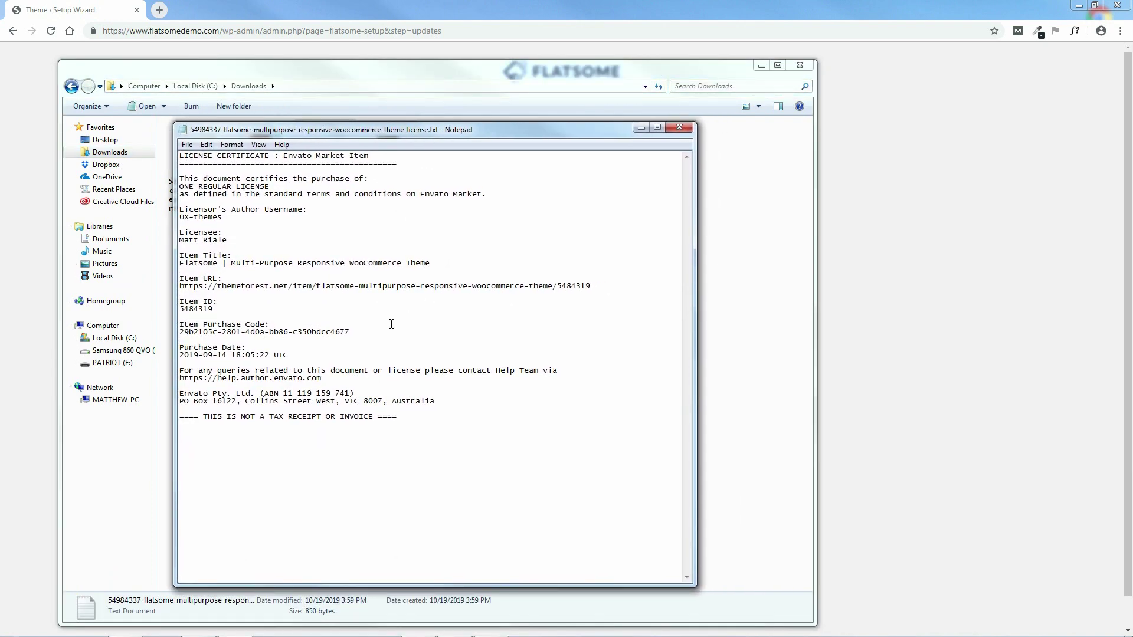
{"action": "left_click_drag", "start_coordinate": [350, 334], "coordinate": [180, 335]}
{"action": "right_click", "coordinate": [321, 334]}
{"action": "left_click", "coordinate": [354, 373]}
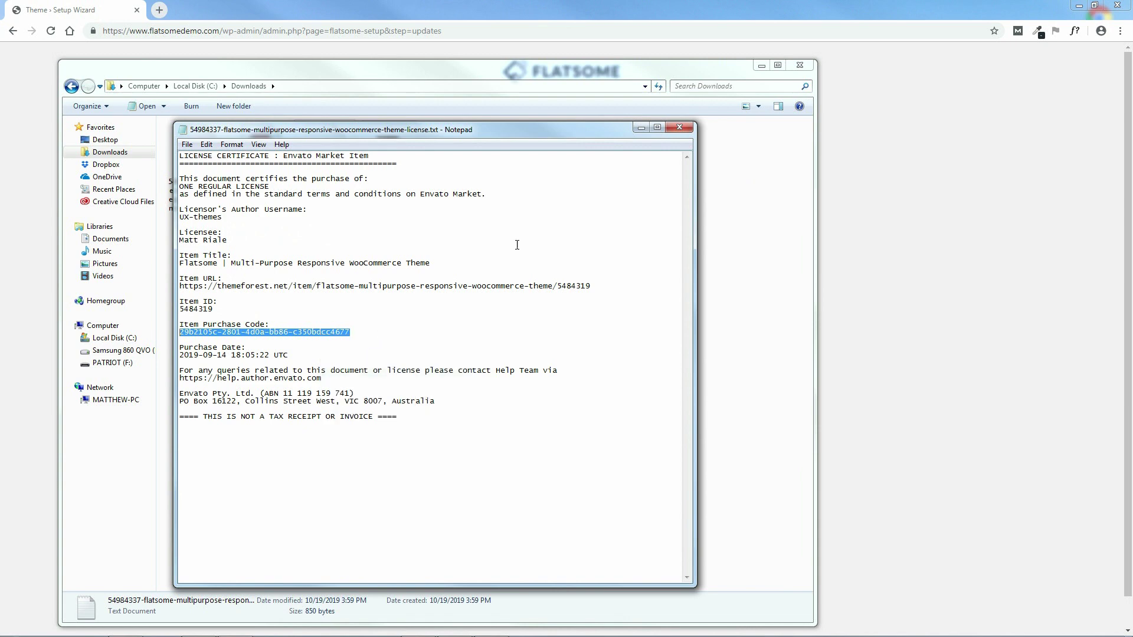
- Close the certificate and Downloads windows and bring up paste options in the purchase code field
{"action": "left_click", "coordinate": [679, 127]}
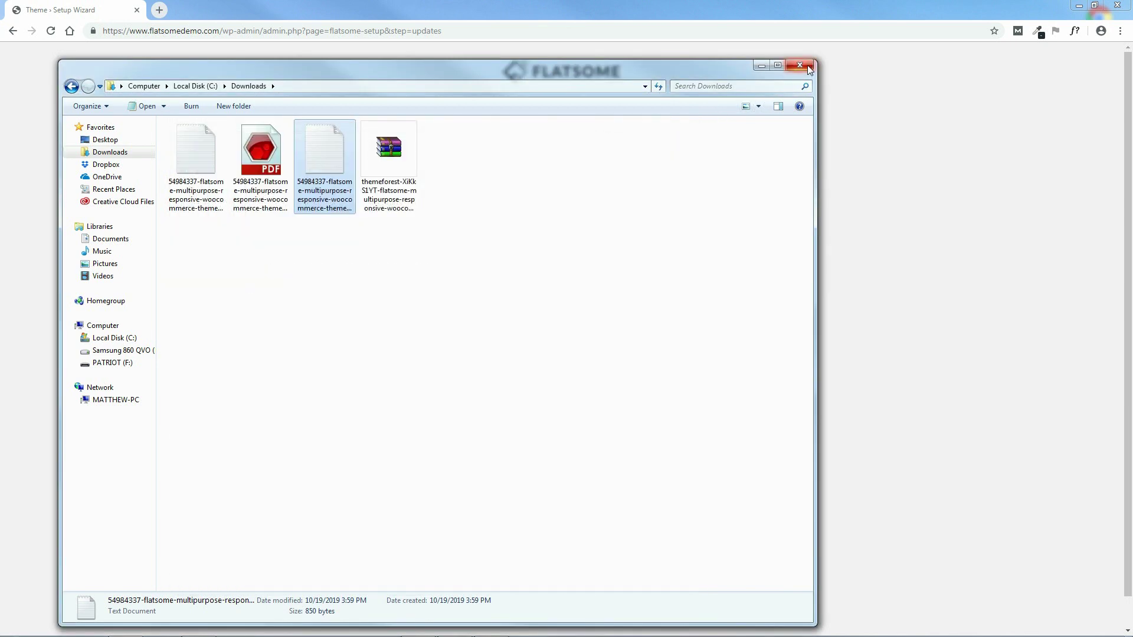
{"action": "left_click", "coordinate": [800, 65]}
{"action": "left_click", "coordinate": [475, 253]}
{"action": "right_click", "coordinate": [475, 253]}
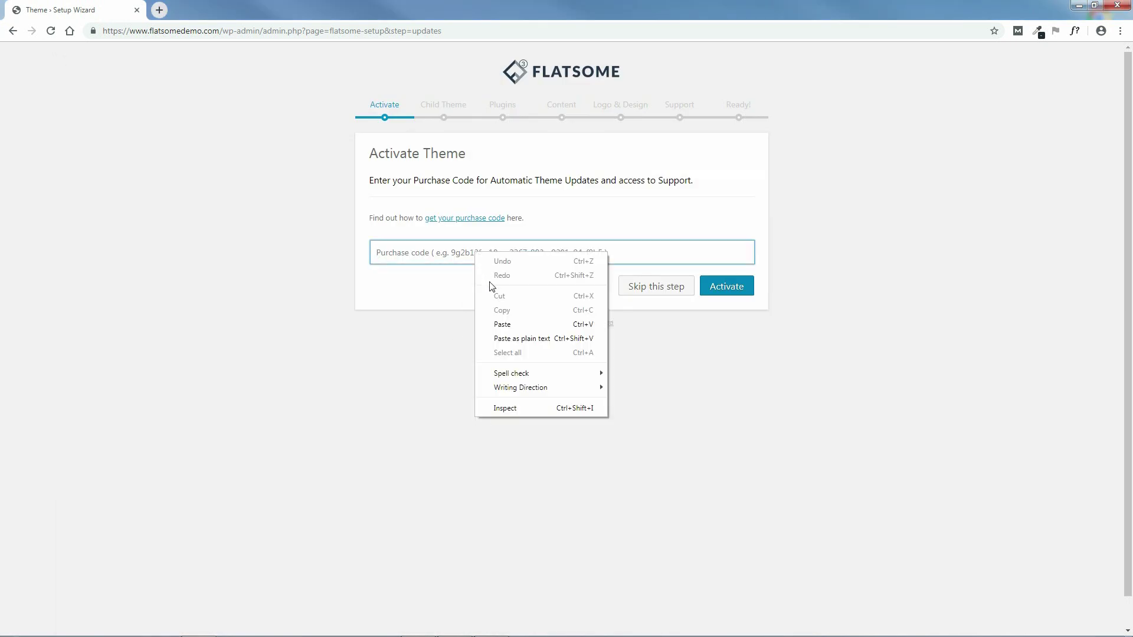
- Dismiss the paste menu, then skip the purchase code and child theme steps
{"action": "left_click", "coordinate": [392, 286]}
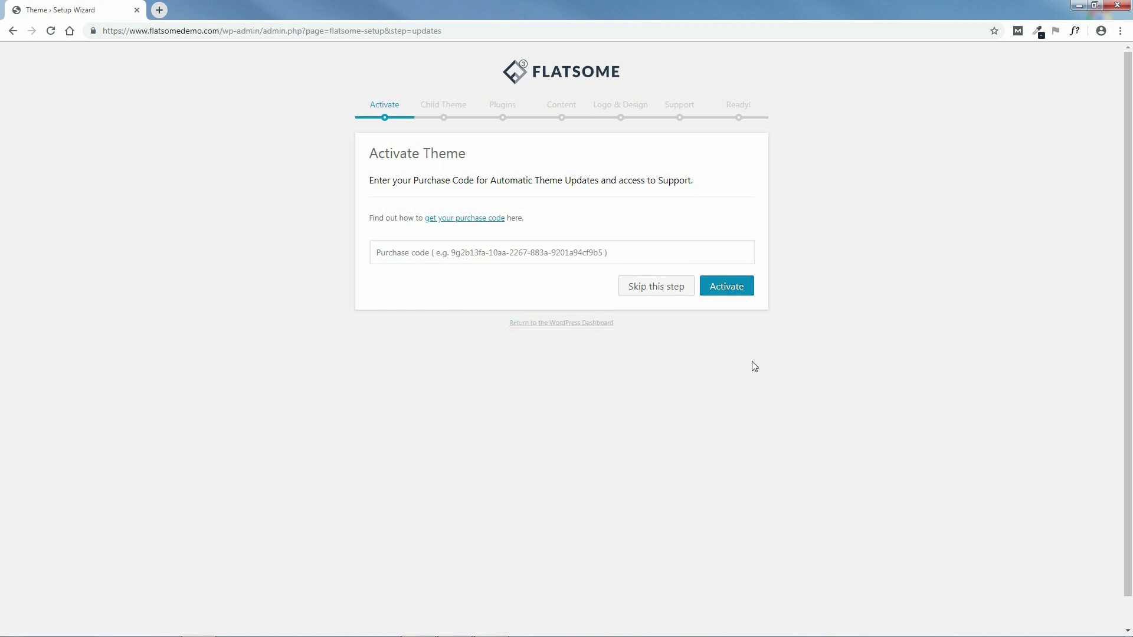
{"action": "left_click", "coordinate": [656, 289]}
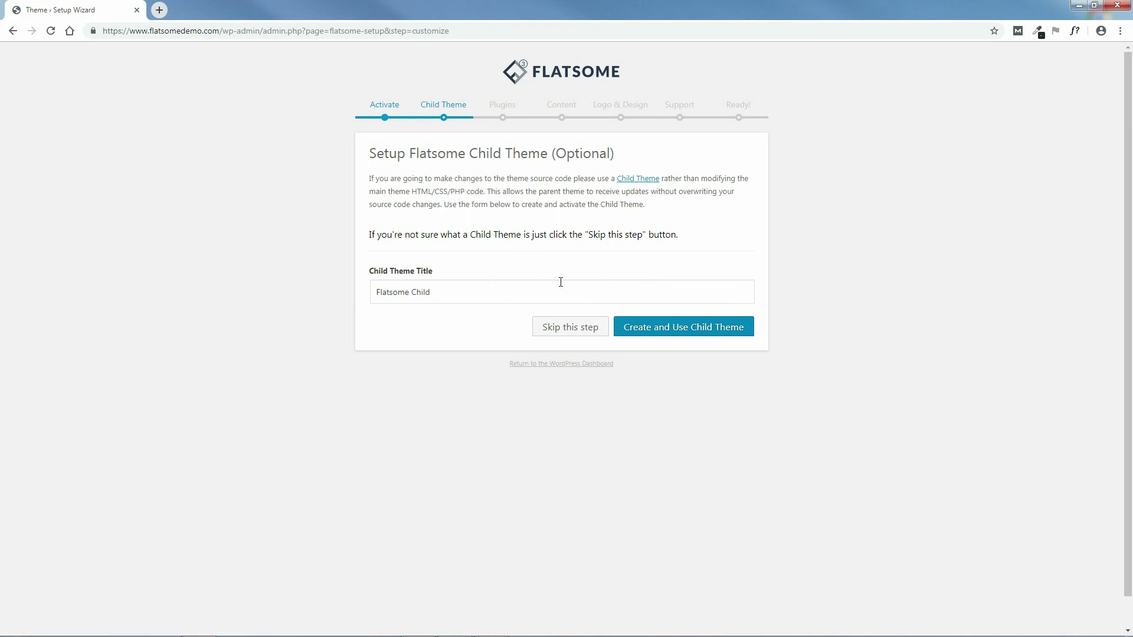
{"action": "left_click", "coordinate": [572, 328]}
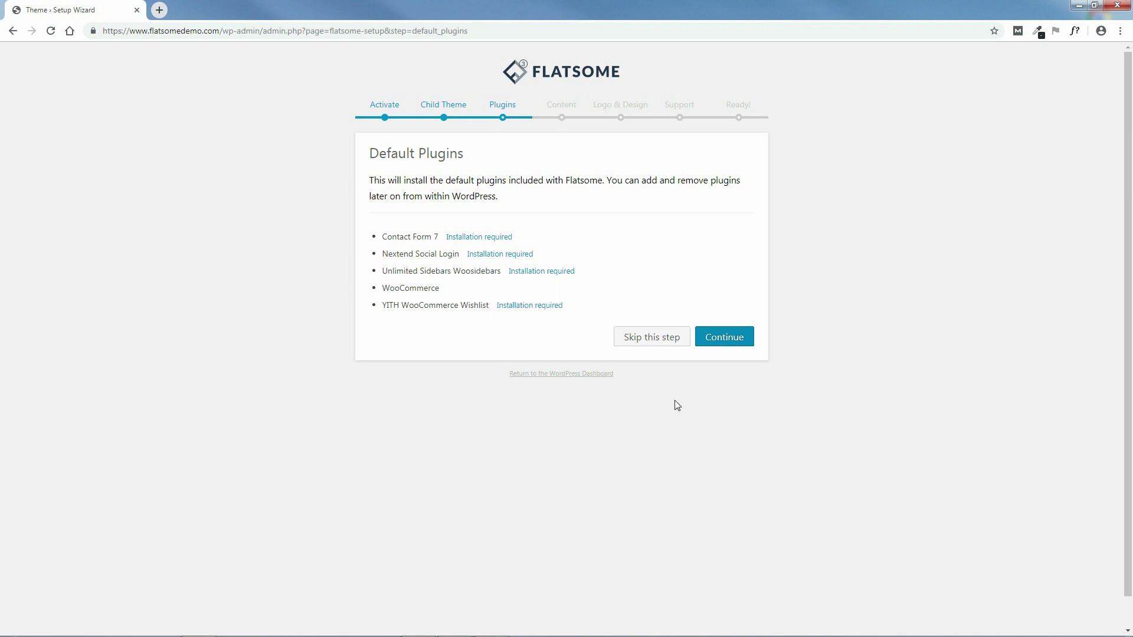
- Skip the Default Plugins, Install Demo Content and Logo & Design steps
{"action": "left_click", "coordinate": [652, 338]}
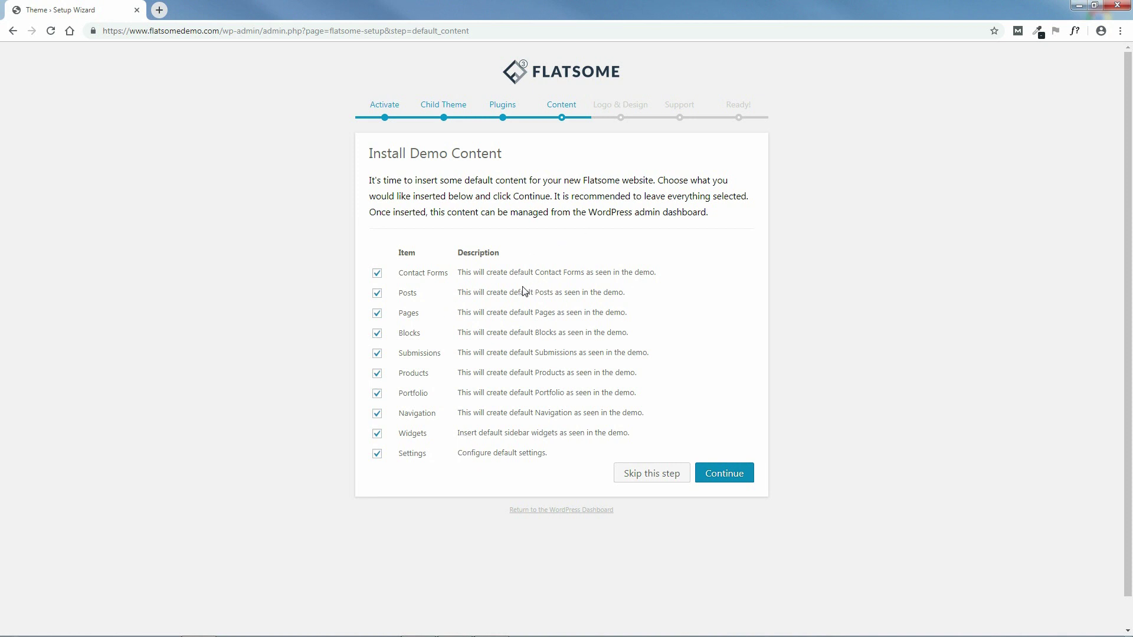
{"action": "left_click", "coordinate": [652, 476]}
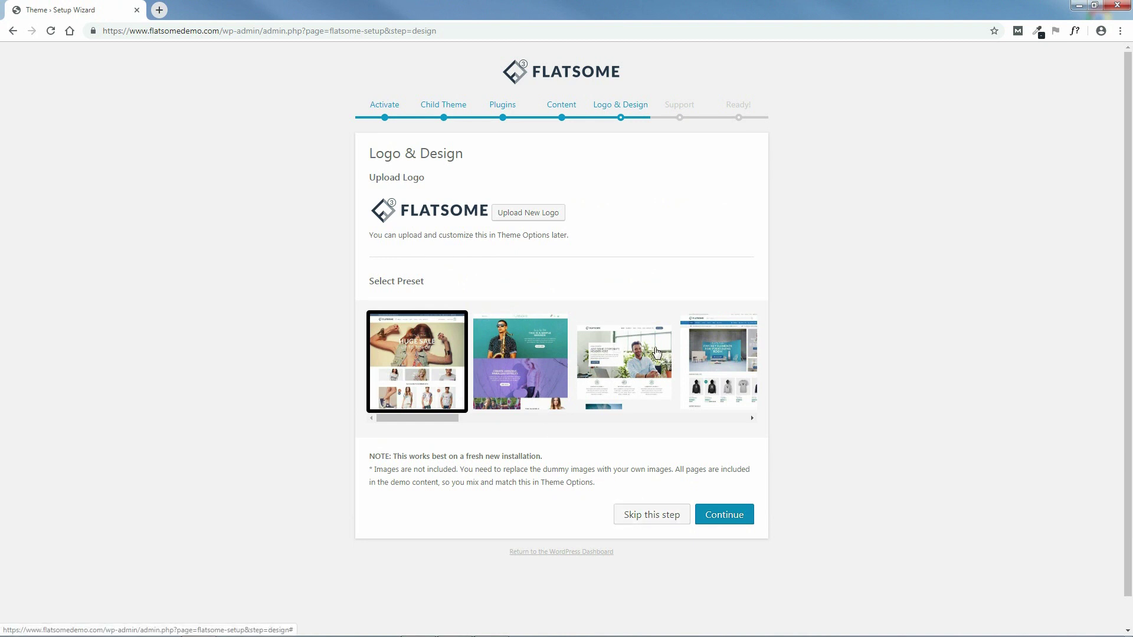
{"action": "left_click", "coordinate": [653, 516]}
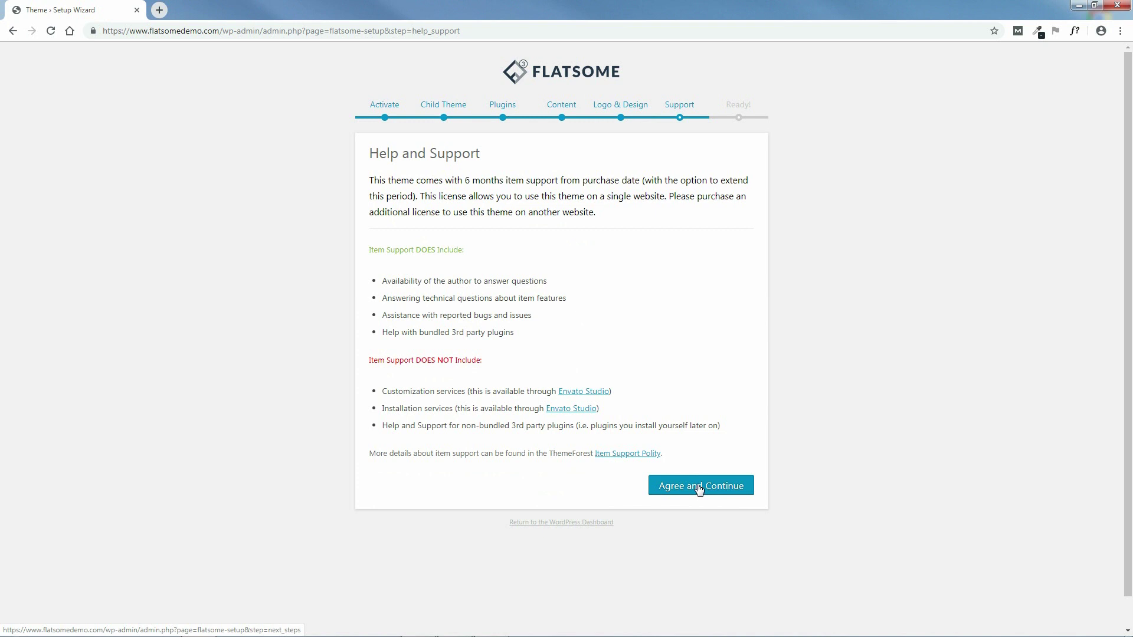
- Agree to the support terms and view the new Flatsome site with its Hello world! post
{"action": "left_click", "coordinate": [698, 487]}
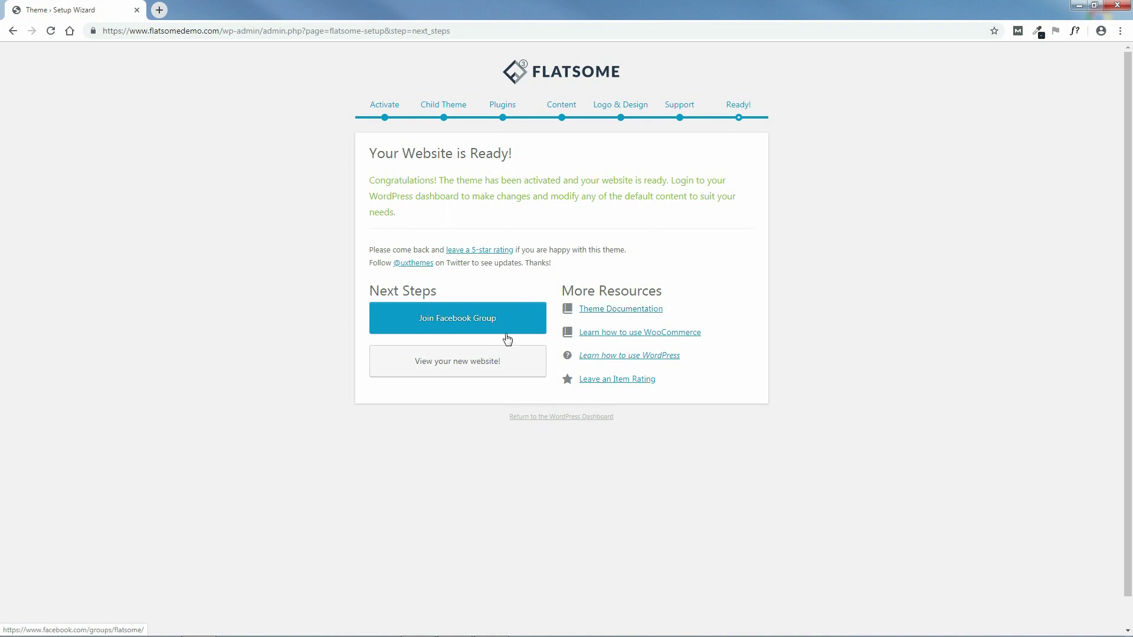
{"action": "left_click", "coordinate": [462, 366]}
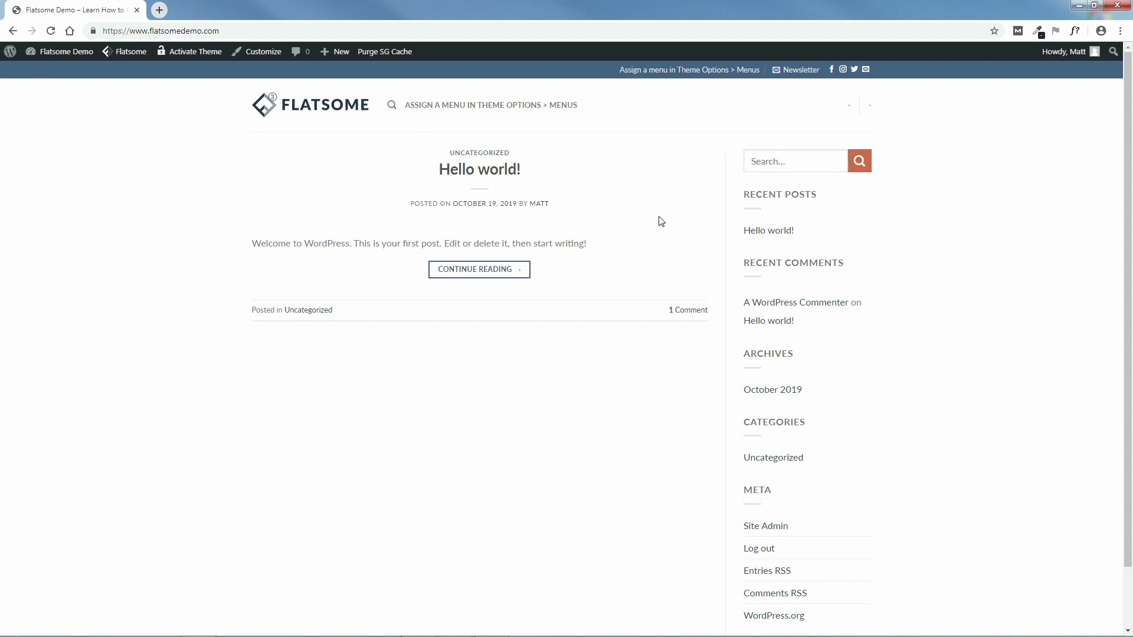
{"action": "left_click_drag", "start_coordinate": [1128, 201], "coordinate": [1128, 133]}
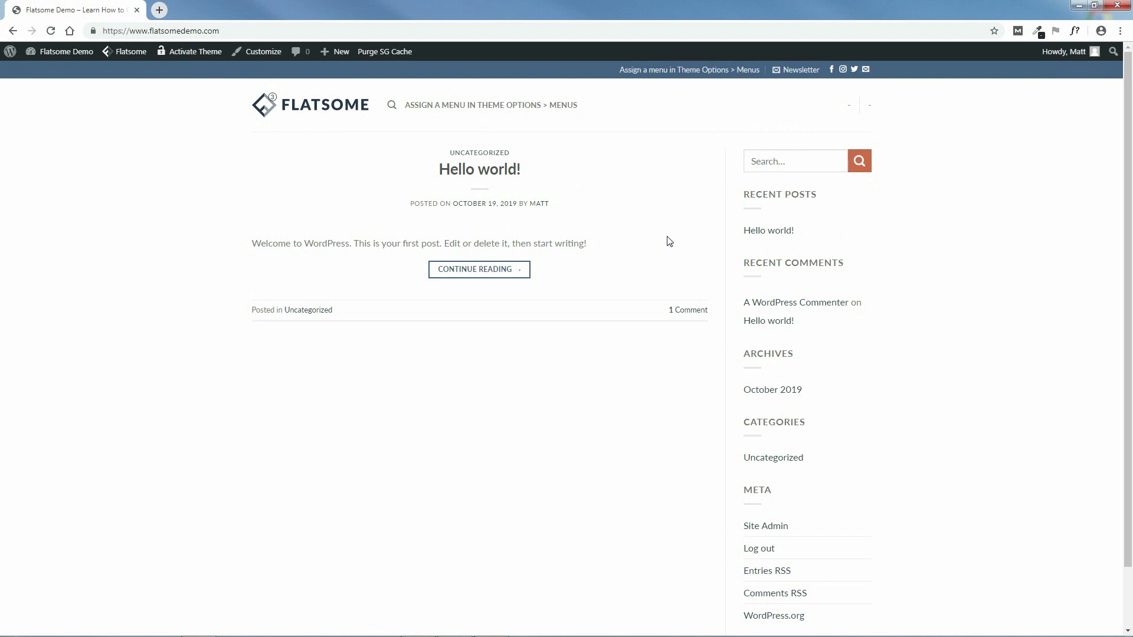